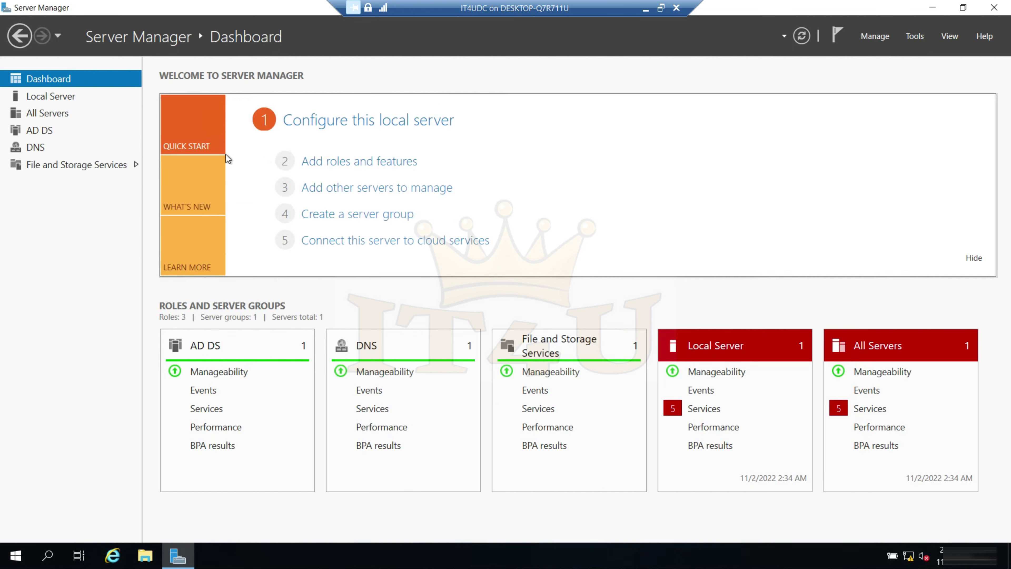
- Open Command Prompt as administrator from the Start search, over the Local Server properties
left_click(58, 100)
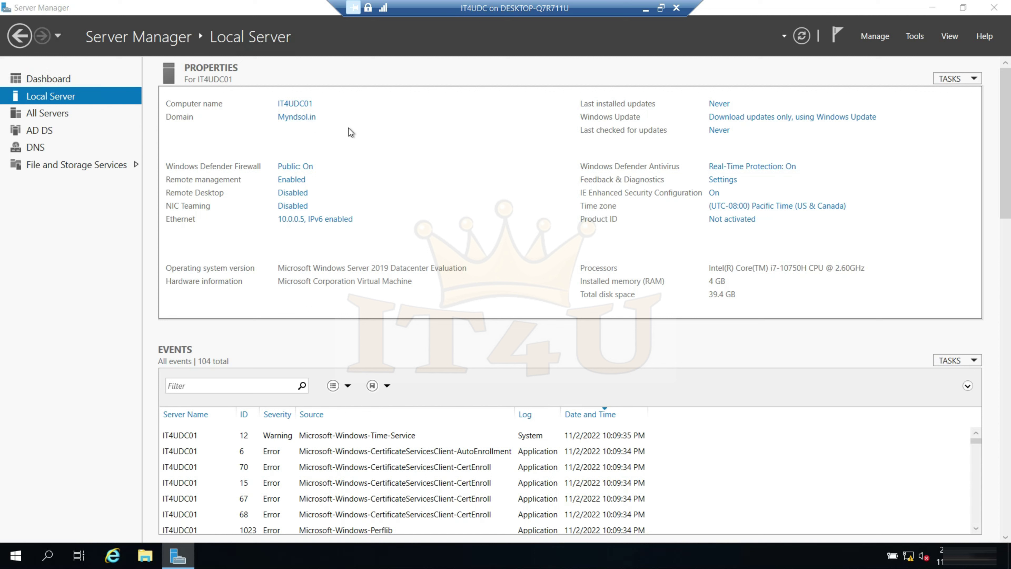
key("super")
type("cmd")
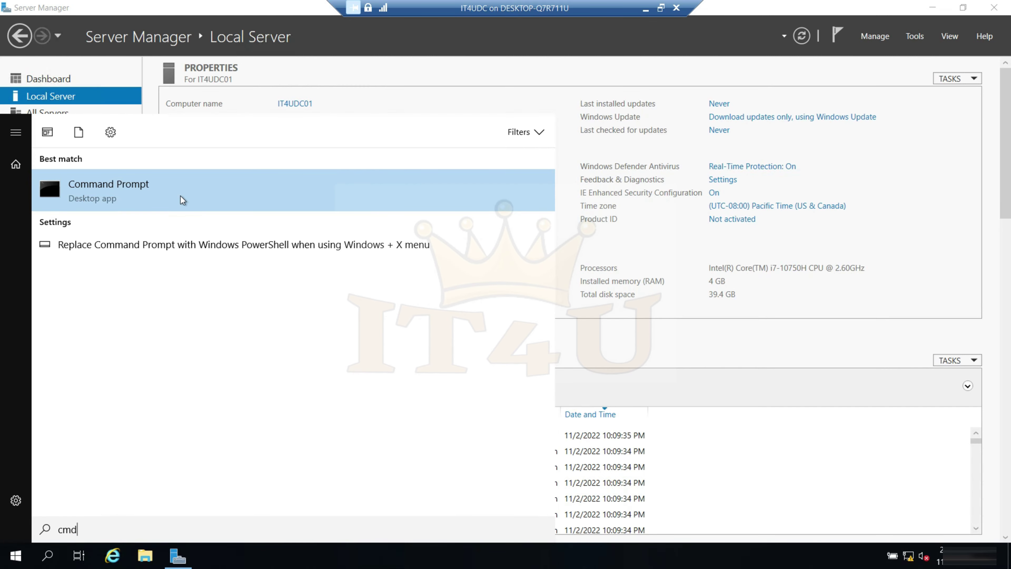
right_click(107, 185)
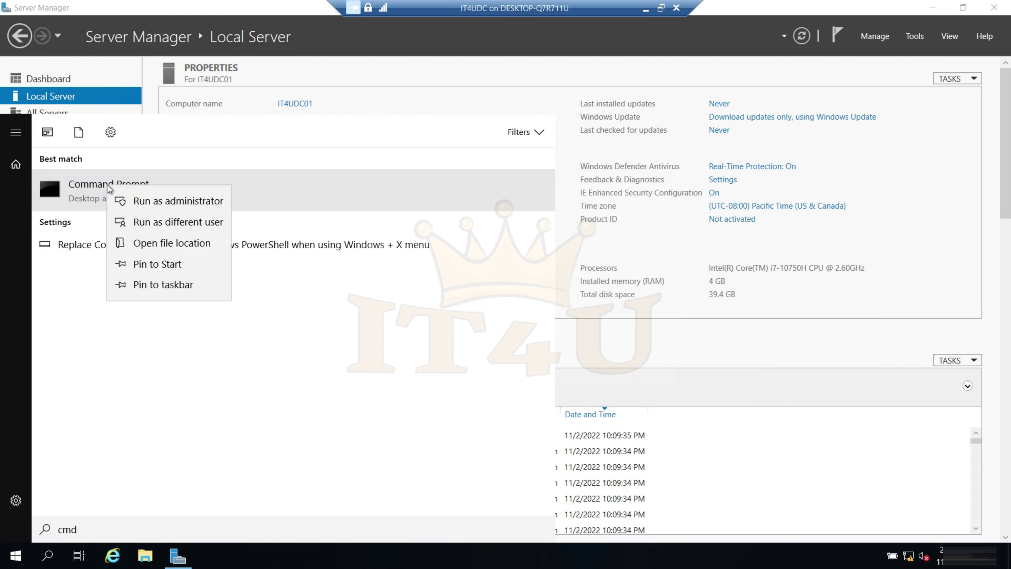
left_click(157, 201)
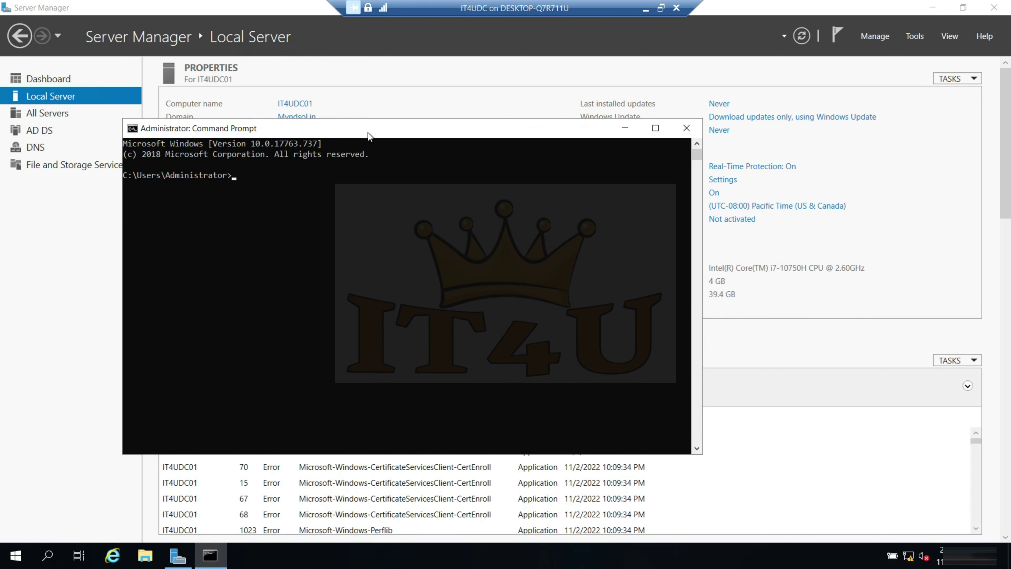
left_click_drag(368, 132, 424, 137)
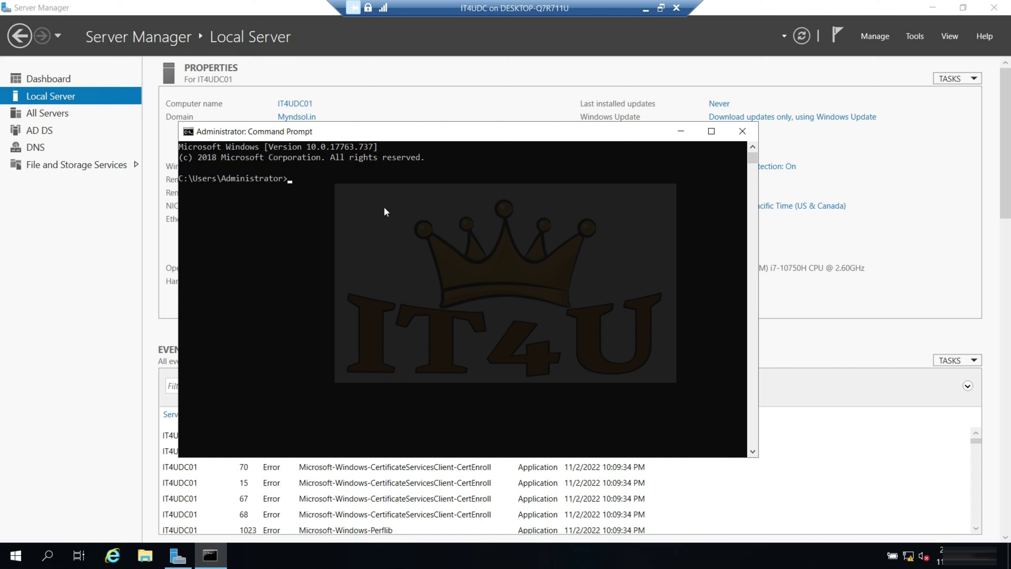
- Run gpfixup /olddns:it4u.in /newdns:myndsol.in
type("gpfixup /oldd")
type("ne")
key("BackSpace")
key("BackSpace")
key("BackSpace")
type("/newdns:")
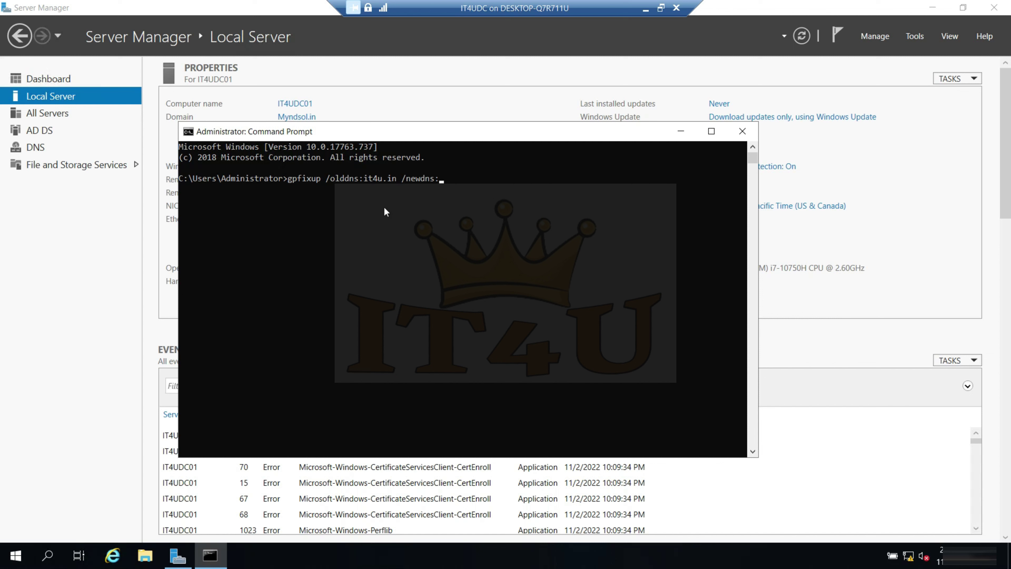
type("myndsol.in")
key("Return")
- Review the gpfixup output lines down to the executed-with-success message
left_click_drag(428, 190, 223, 188)
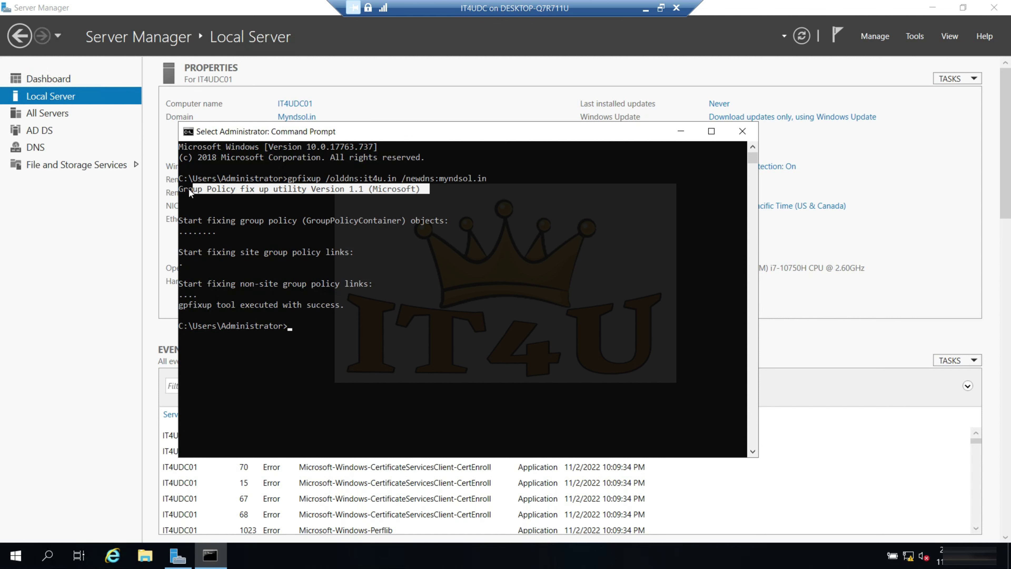
left_click_drag(183, 221, 307, 224)
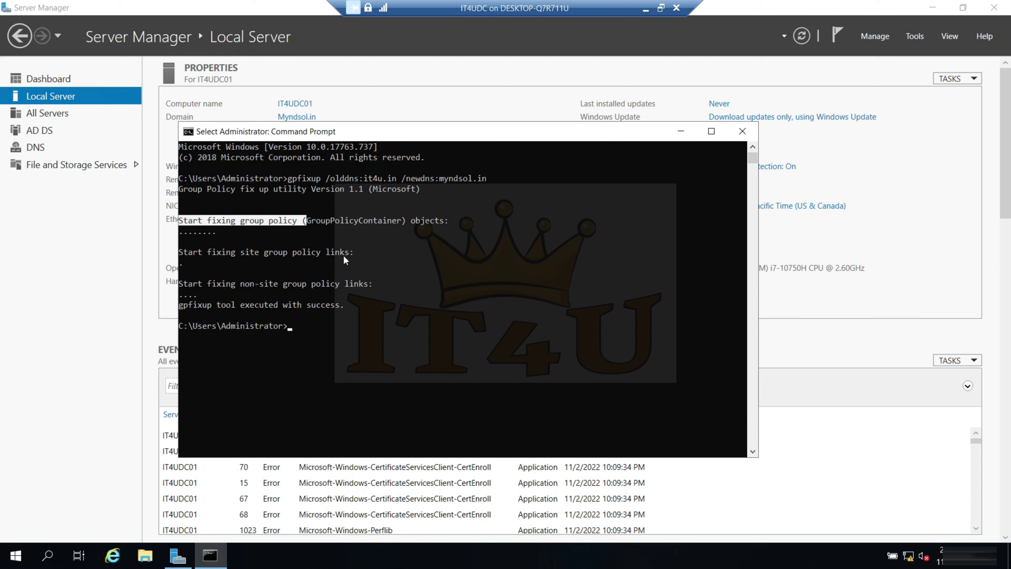
left_click_drag(356, 258, 212, 260)
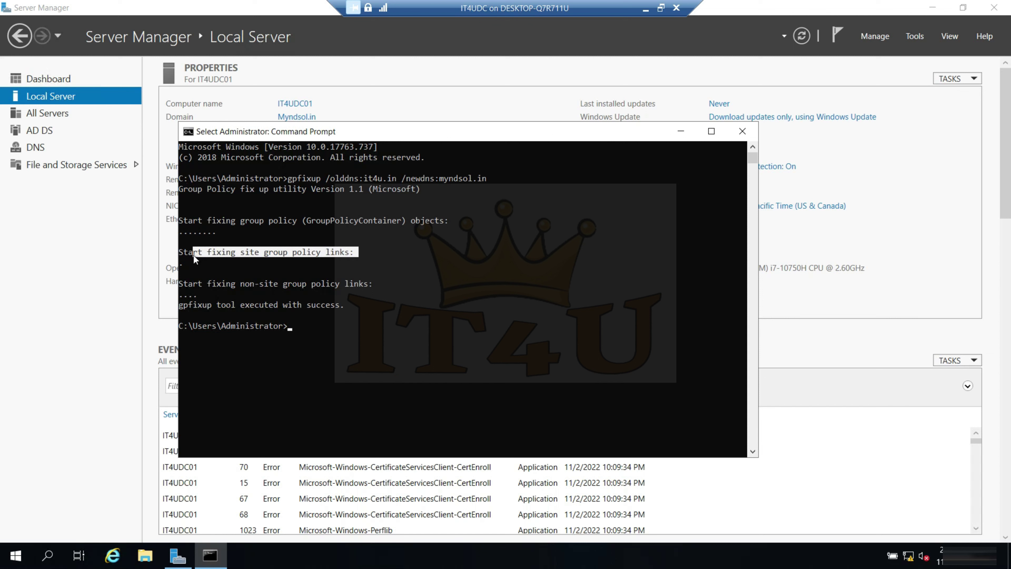
left_click_drag(379, 285, 180, 287)
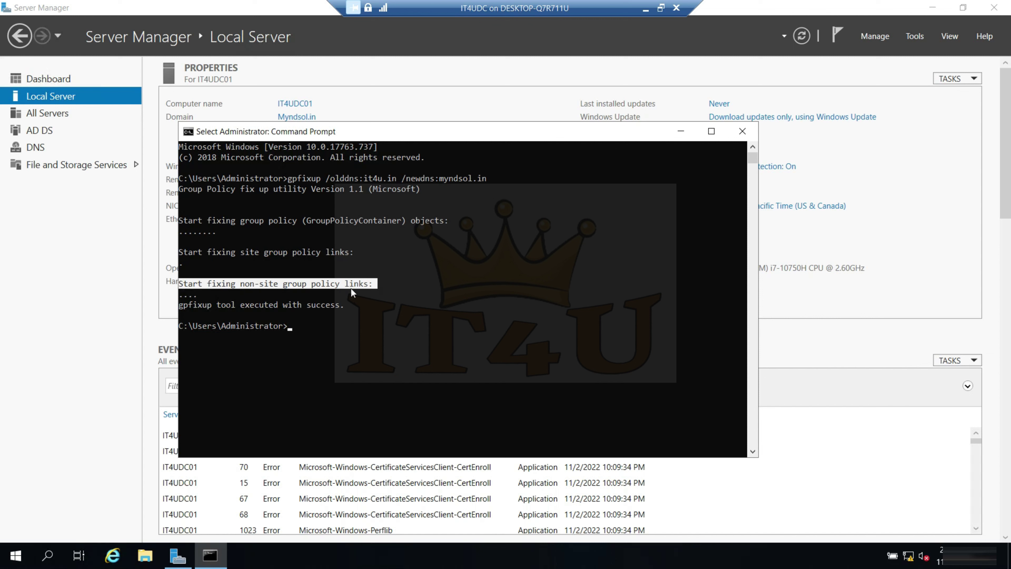
left_click_drag(346, 307, 297, 307)
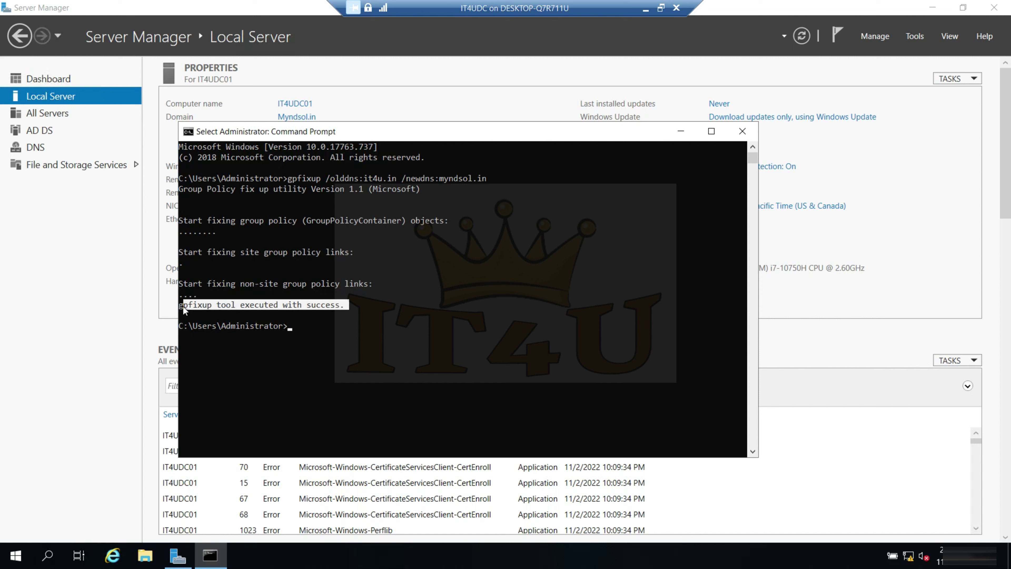
left_click(314, 332)
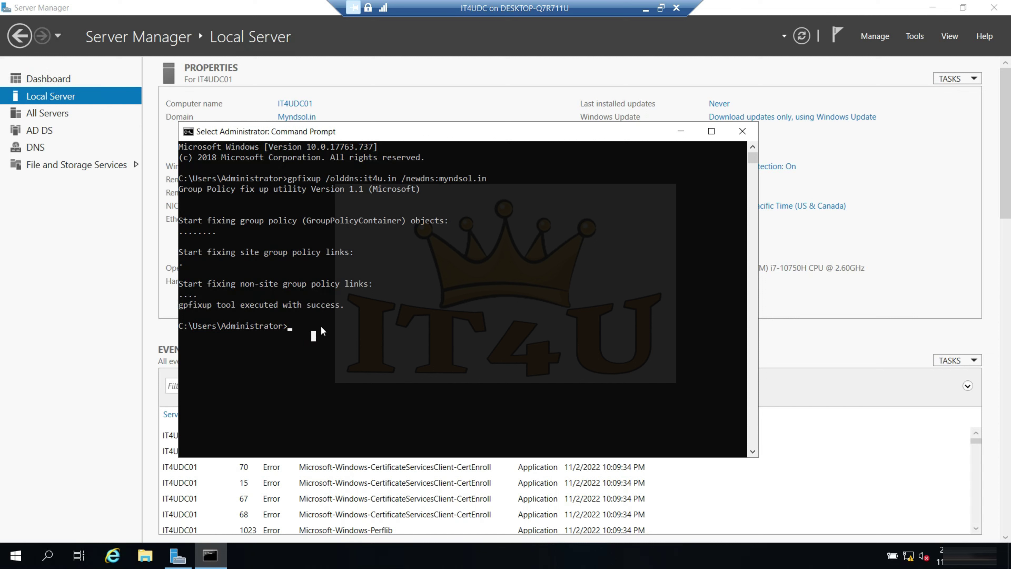
- Run gpfixup /oldnb:it4u /newnb:myndsol and review its success and fixing lines
type("gpfixup")
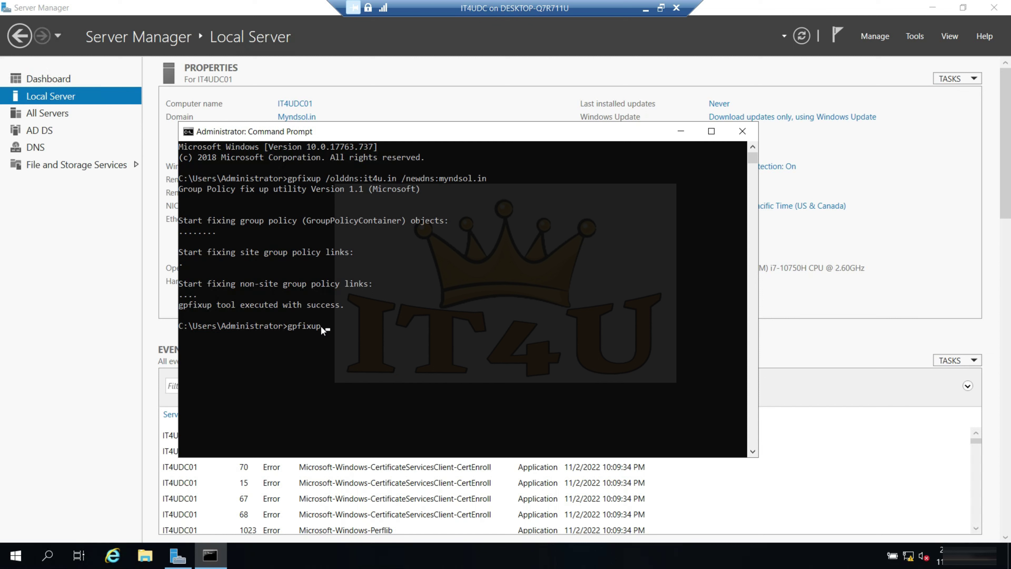
type(" /oldnb:it4u /newnb:myndsol.")
key("BackSpace")
key("Return")
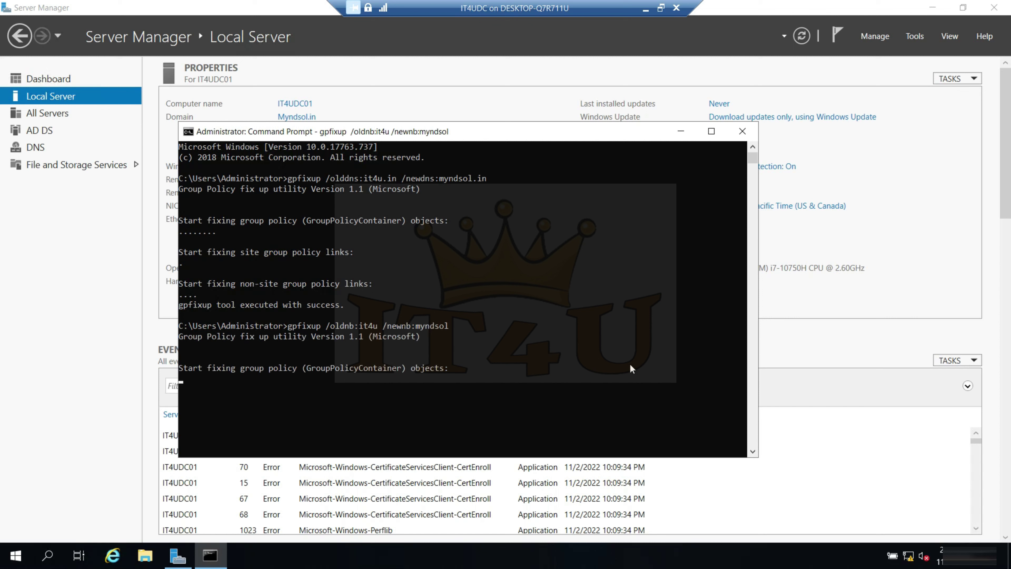
left_click_drag(354, 389, 211, 389)
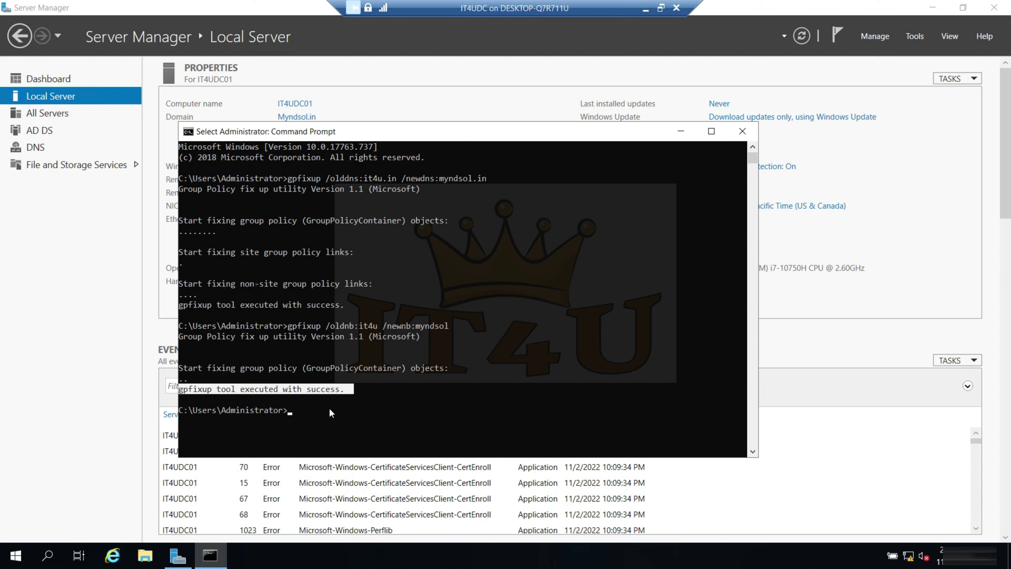
left_click_drag(457, 367, 179, 368)
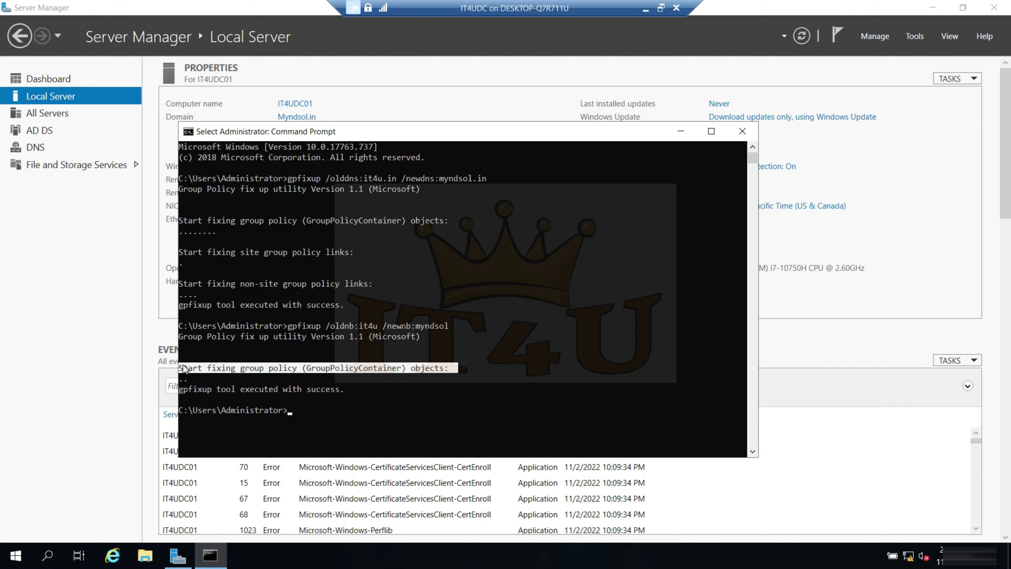
left_click(305, 412)
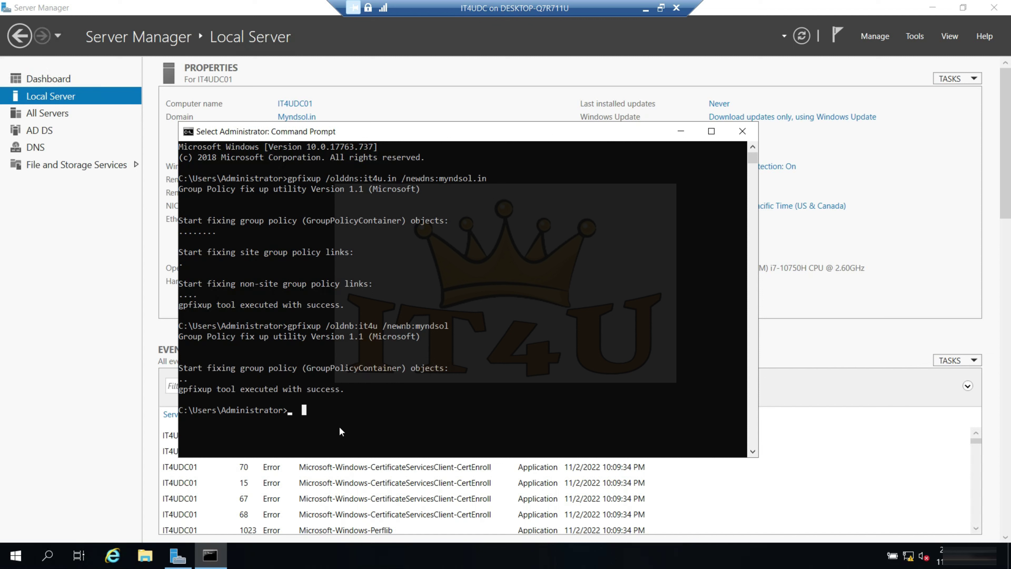
- Run rendom /clean and check that the operation completed successfully
key("Escape")
type("rendom")
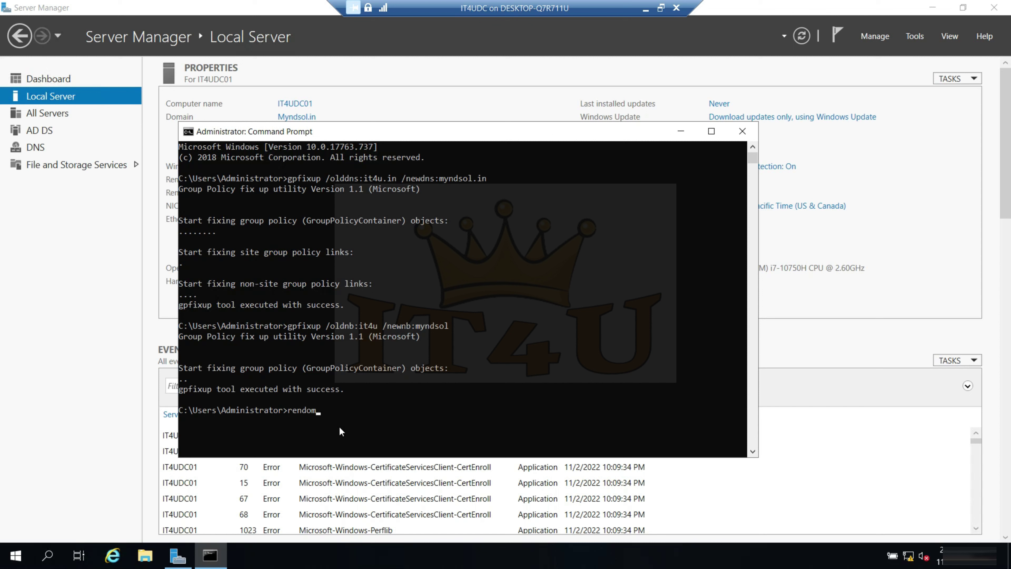
type(" /clean")
key("Return")
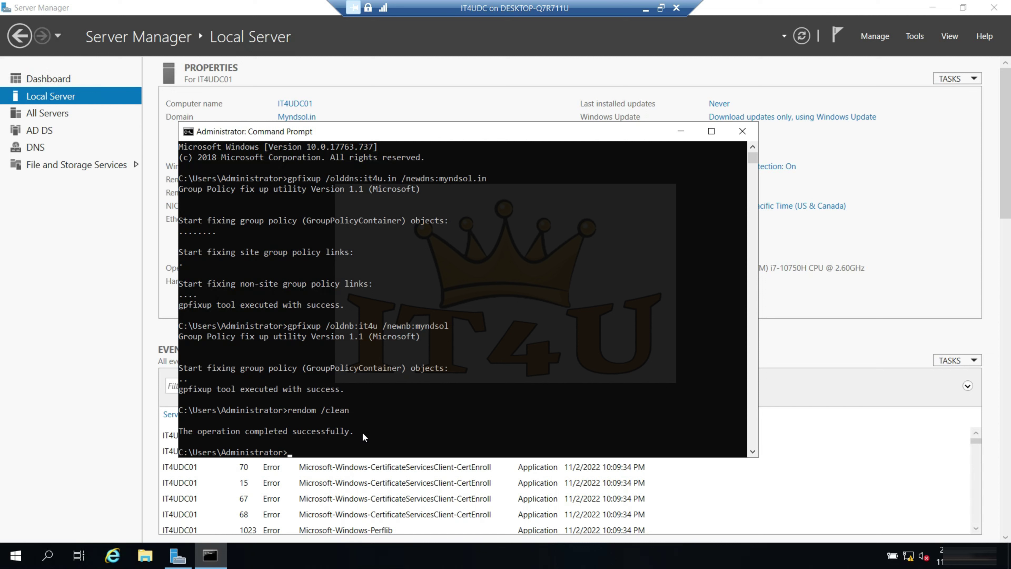
left_click_drag(363, 434, 206, 435)
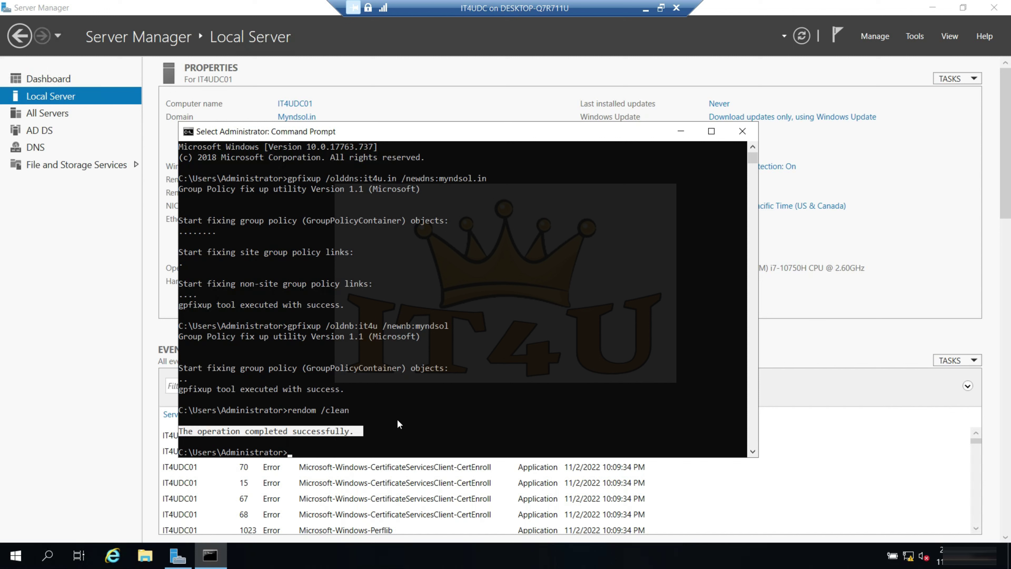
scroll(398, 421, "down", 1)
left_click(314, 426)
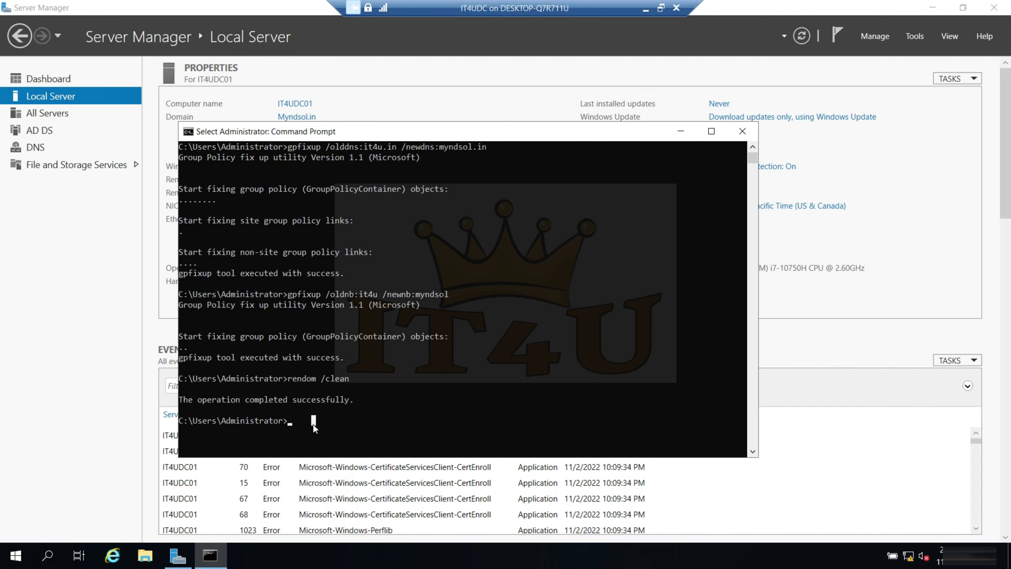
- Edit the recalled command to rendom /end, run it, and check its completion message
key("Up")
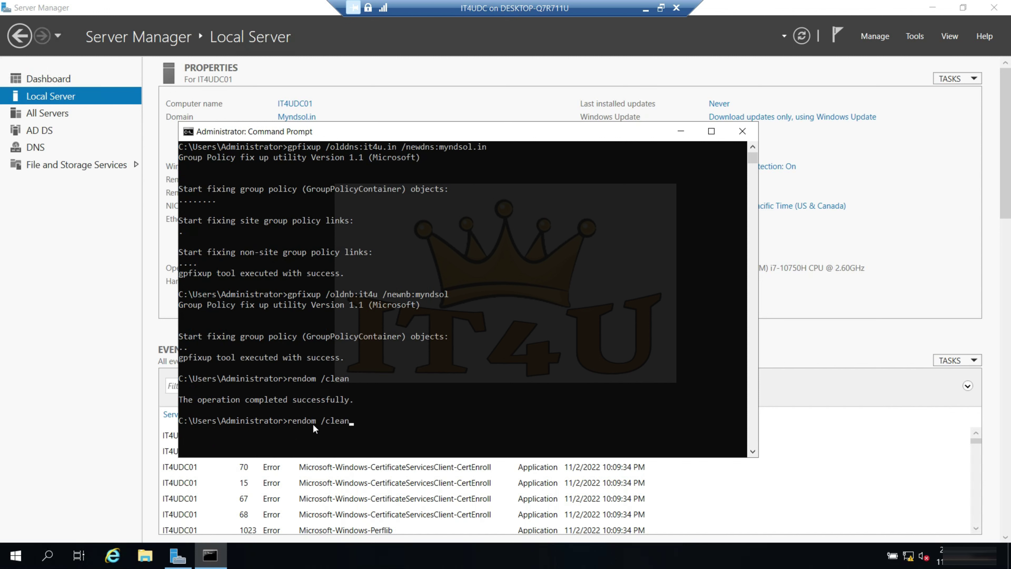
key("BackSpace")
key("BackSpace")
key("BackSpace")
key("BackSpace")
type("end")
key("Return")
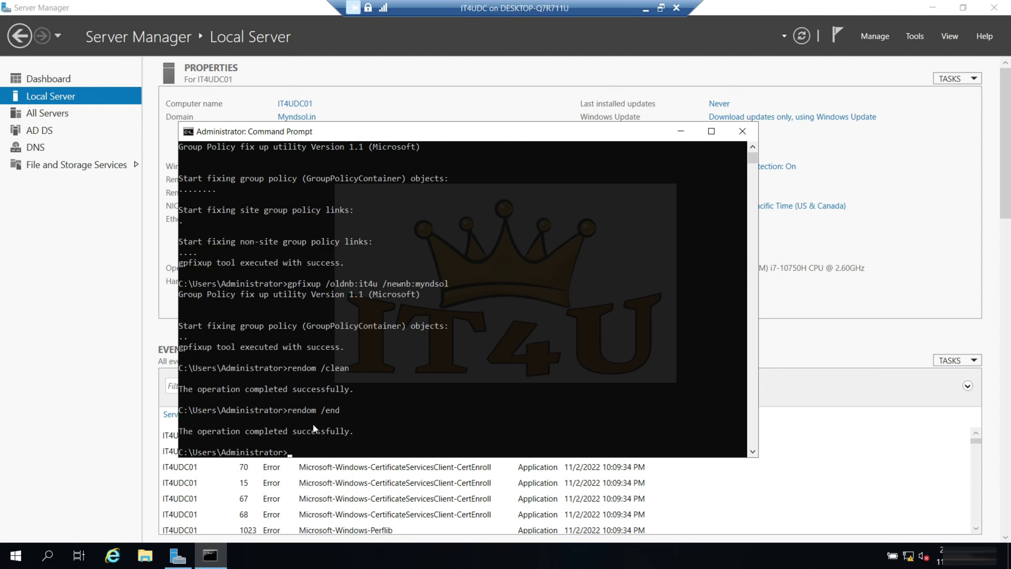
left_click_drag(359, 430, 205, 430)
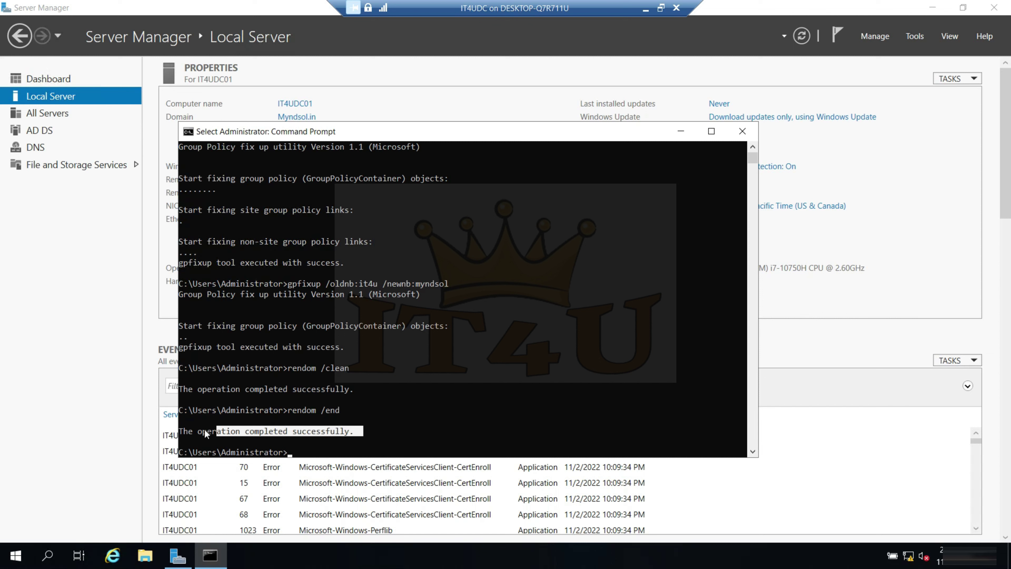
left_click(323, 450)
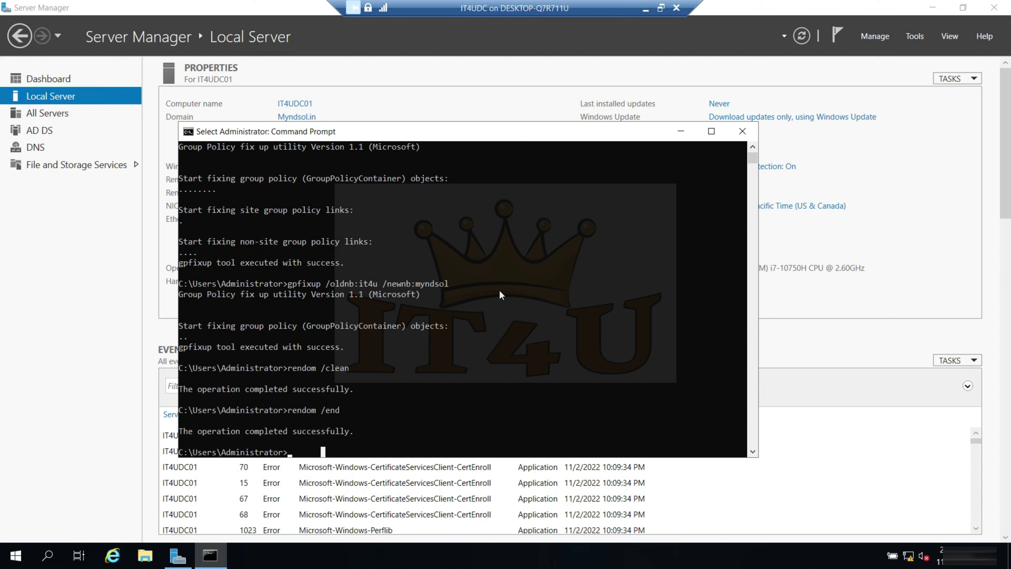
- Minimize the command window and refresh the Local Server properties
left_click(682, 133)
left_click(802, 39)
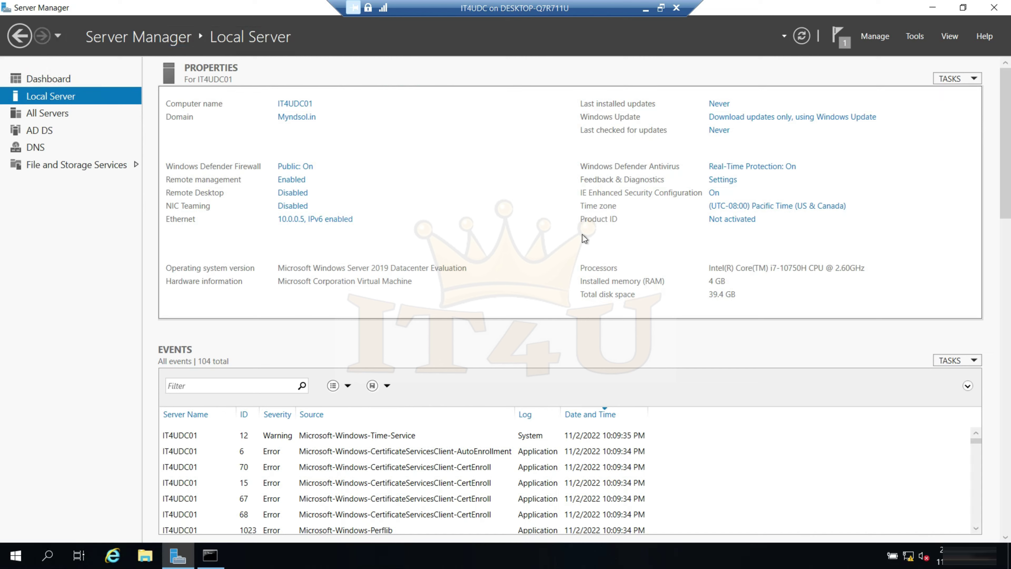
left_click(64, 83)
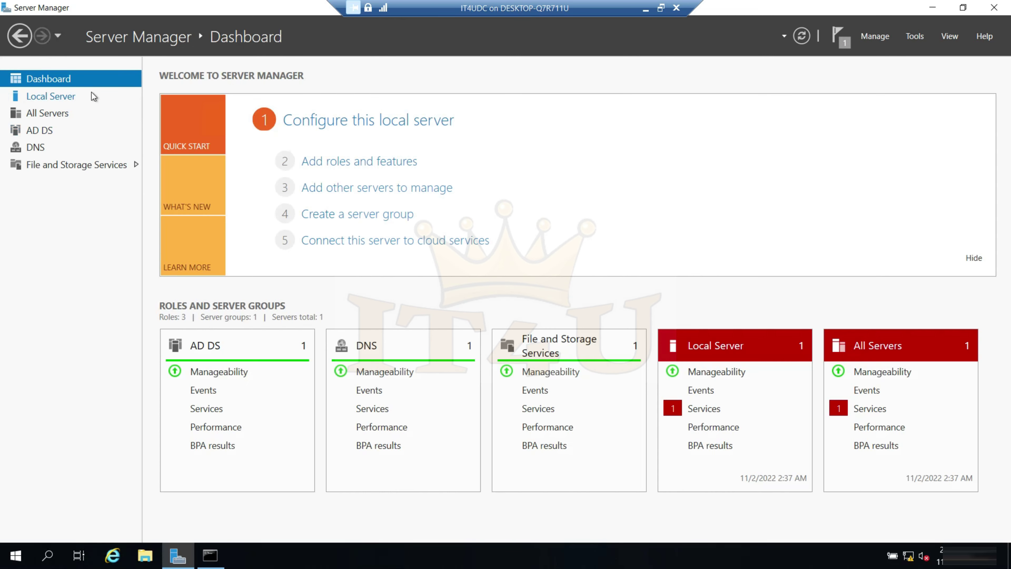
left_click(57, 95)
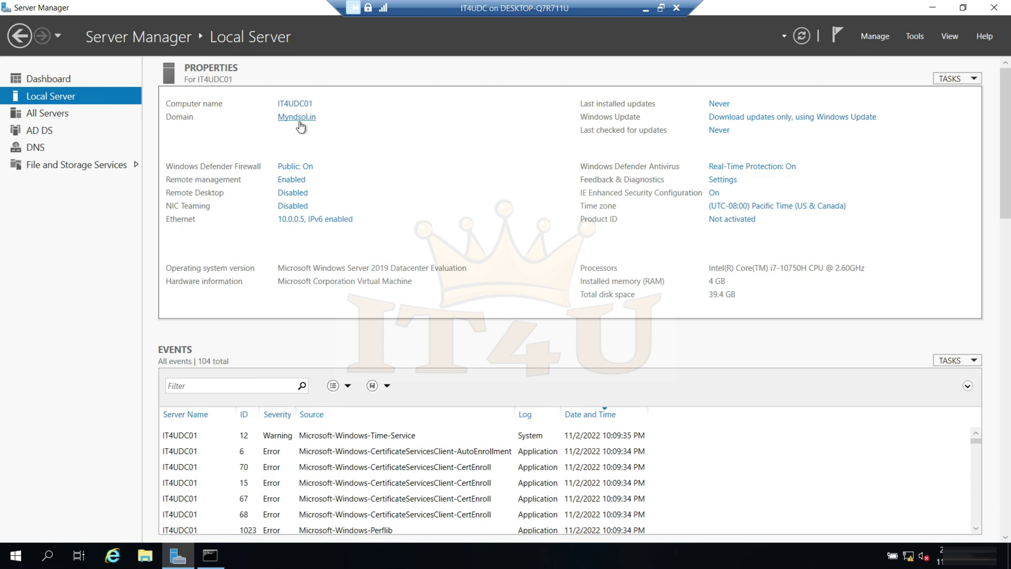
- Launch DNS Manager from Tools, expand IT4UDC01, and maximize the window
left_click(915, 36)
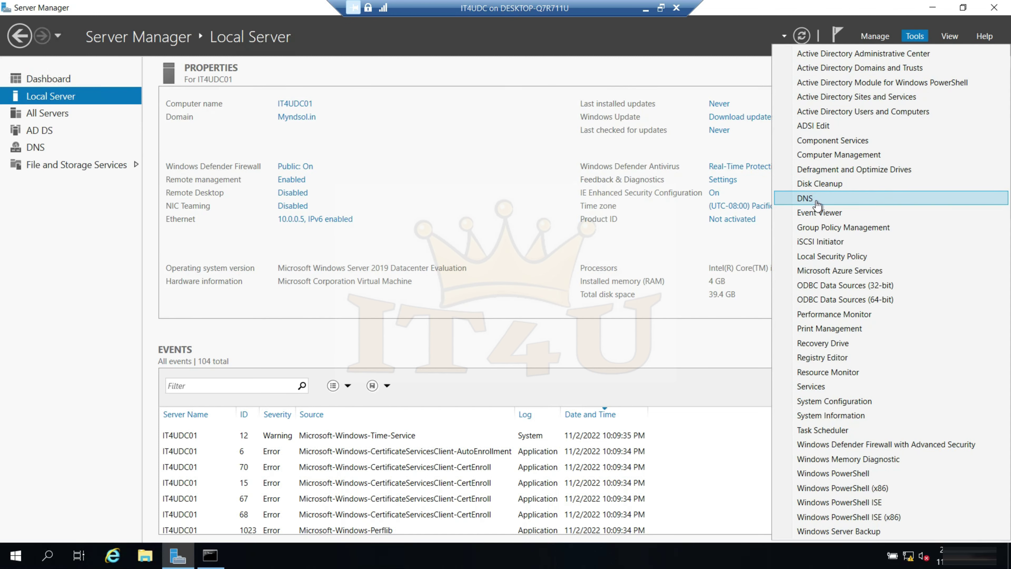
left_click(817, 205)
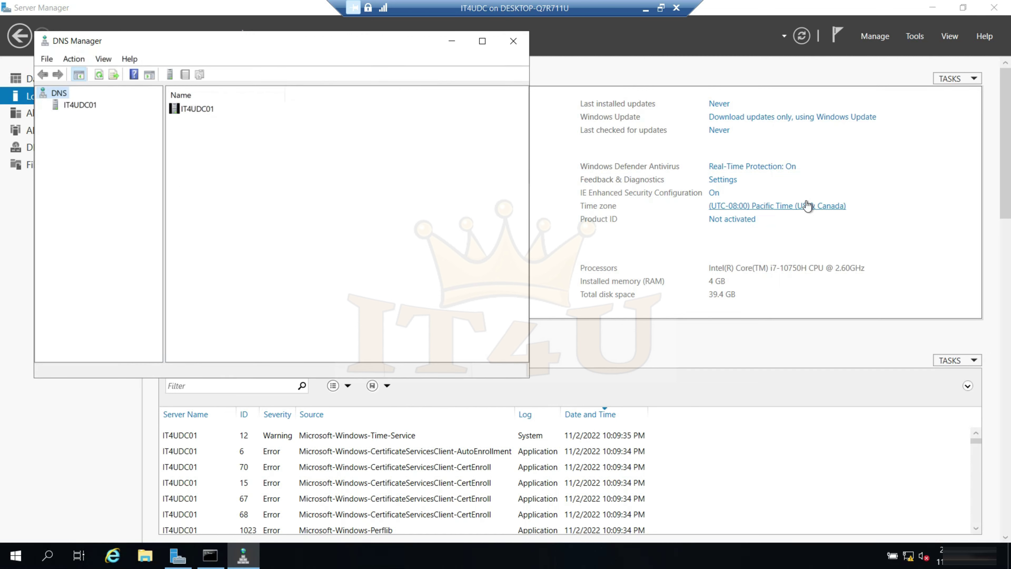
left_click(77, 106)
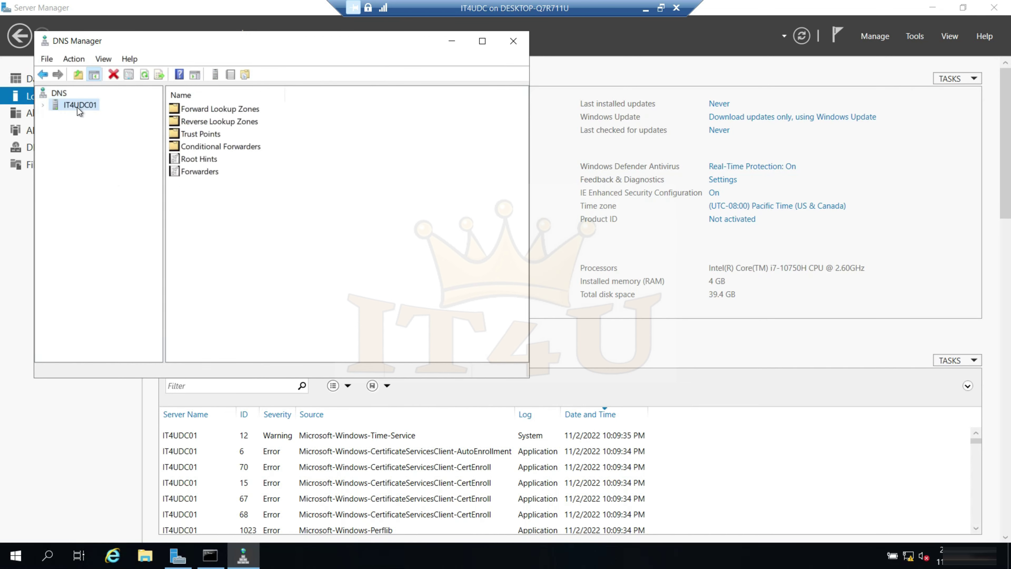
left_click(43, 106)
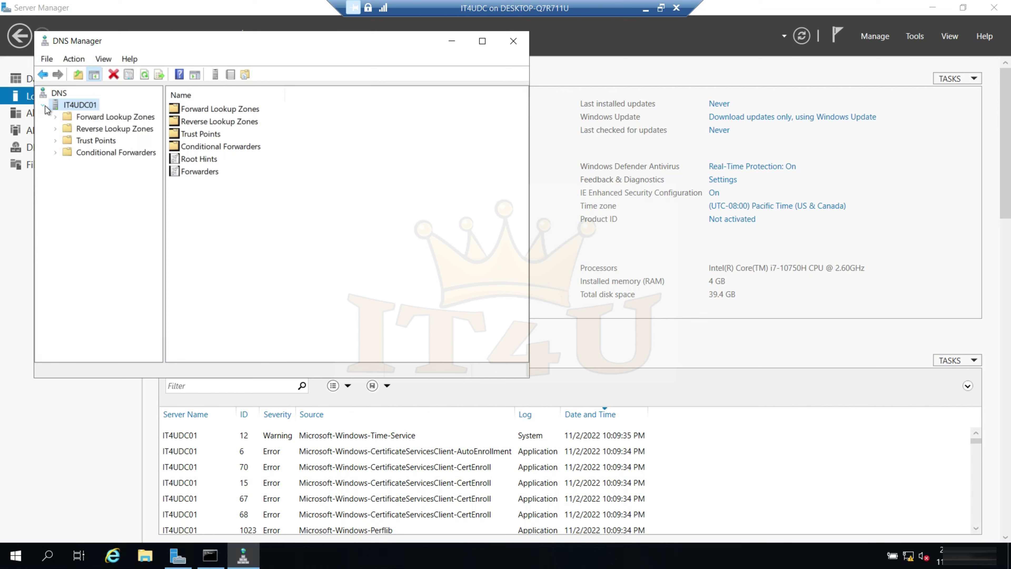
left_click_drag(450, 41, 525, 42)
left_click(558, 42)
left_click_drag(129, 181, 225, 180)
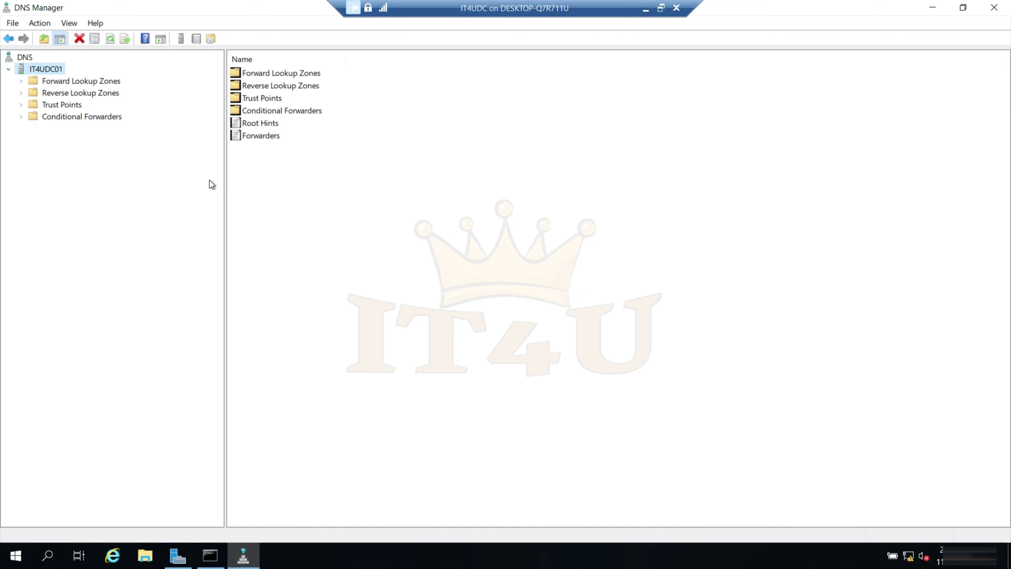
- Expand Forward Lookup Zones and view the IT4U.in and Myndsol.in zone records
left_click(24, 83)
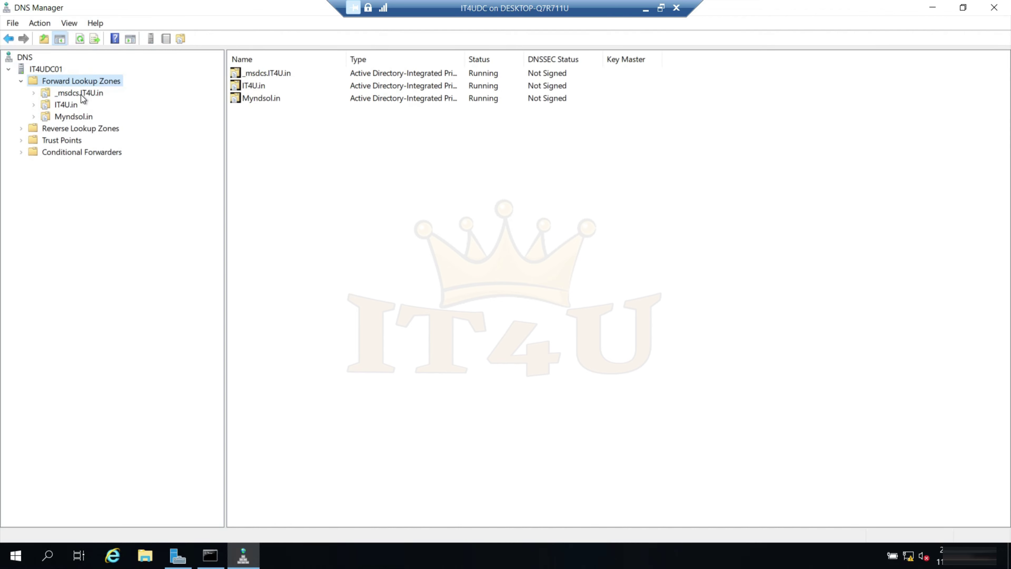
left_click(76, 107)
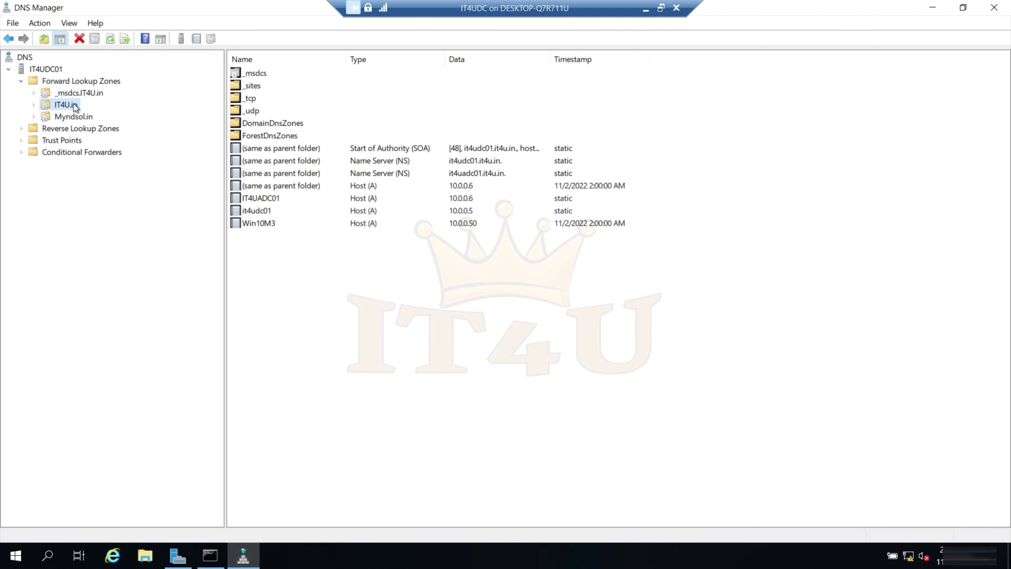
left_click(75, 120)
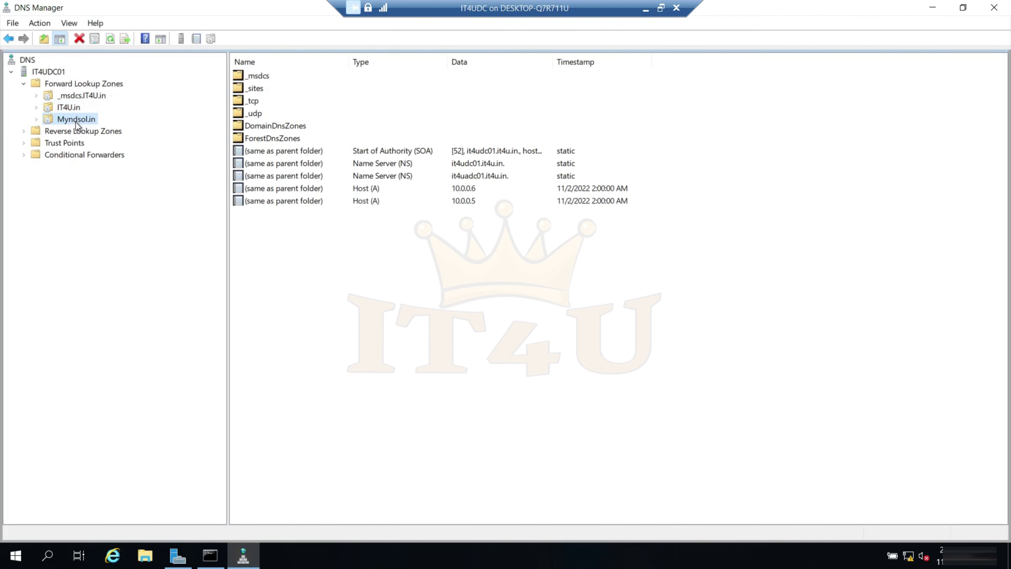
left_click_drag(278, 263, 283, 83)
left_click(280, 94)
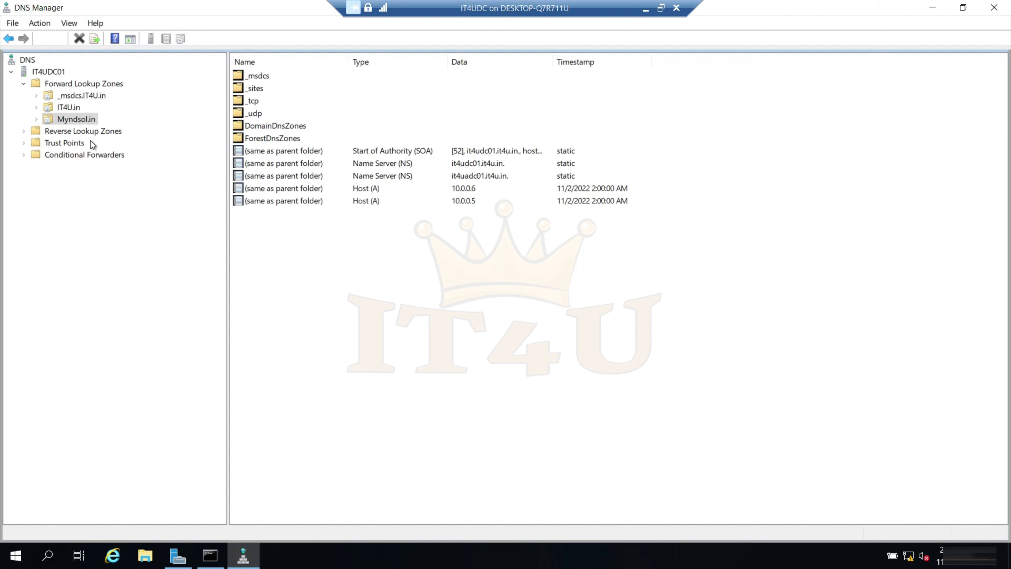
- Compare the zones, selecting Win10M3 in IT4U.in and the 10.0.0.5 and 10.0.0.6 hosts in Myndsol.in
left_click(72, 108)
left_click_drag(293, 286, 285, 104)
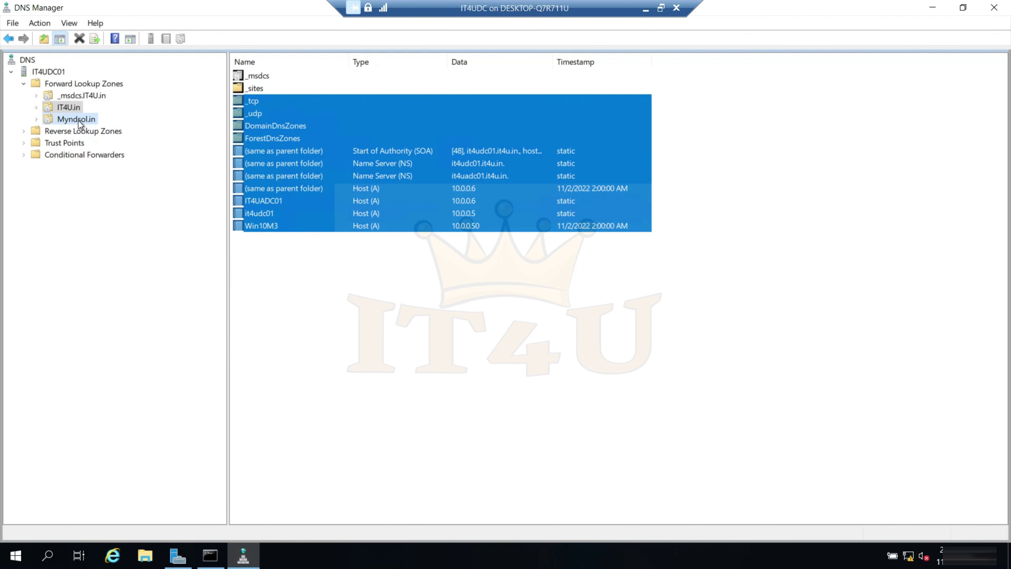
left_click(78, 121)
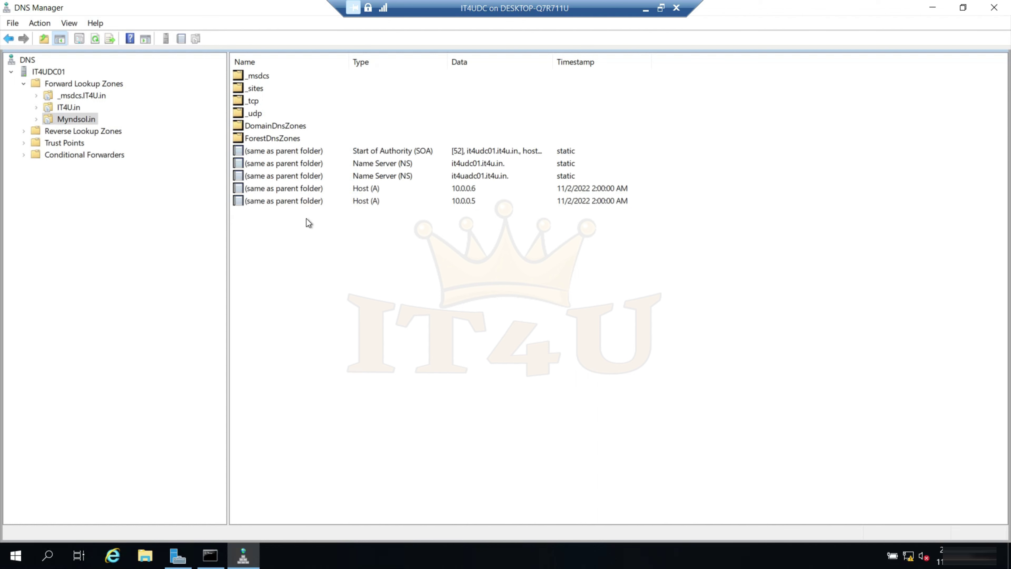
left_click(72, 108)
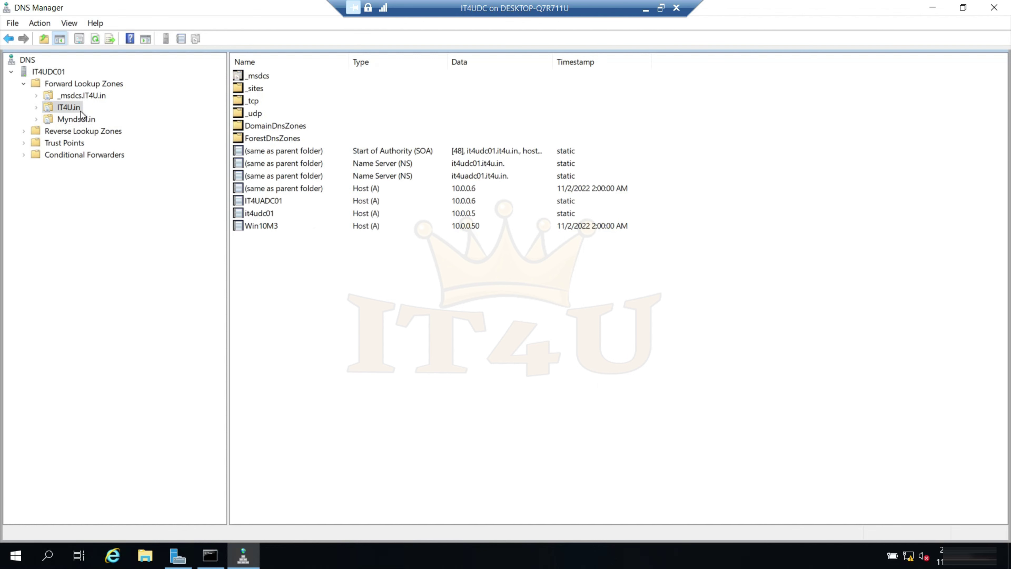
left_click(270, 229)
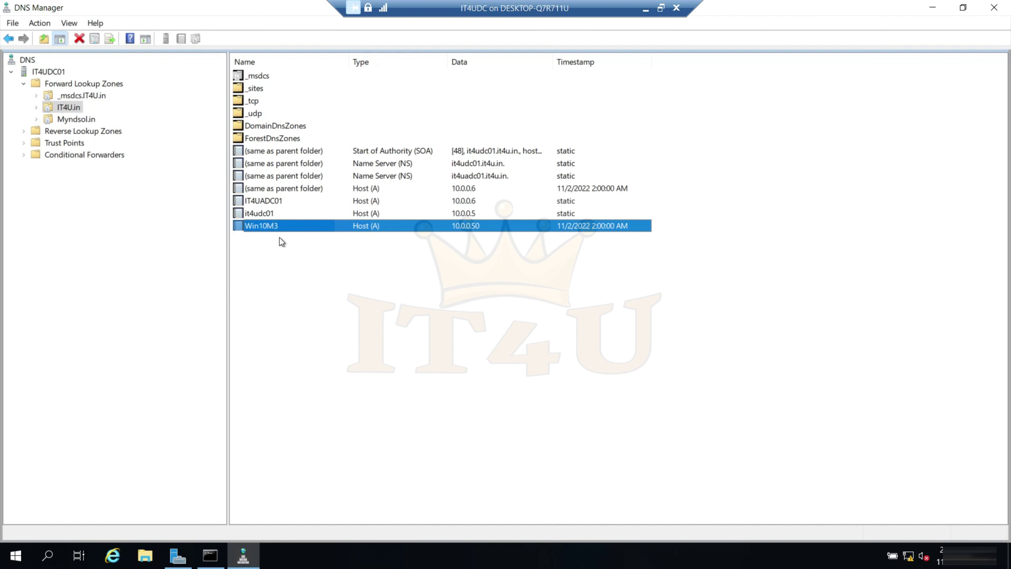
left_click(79, 120)
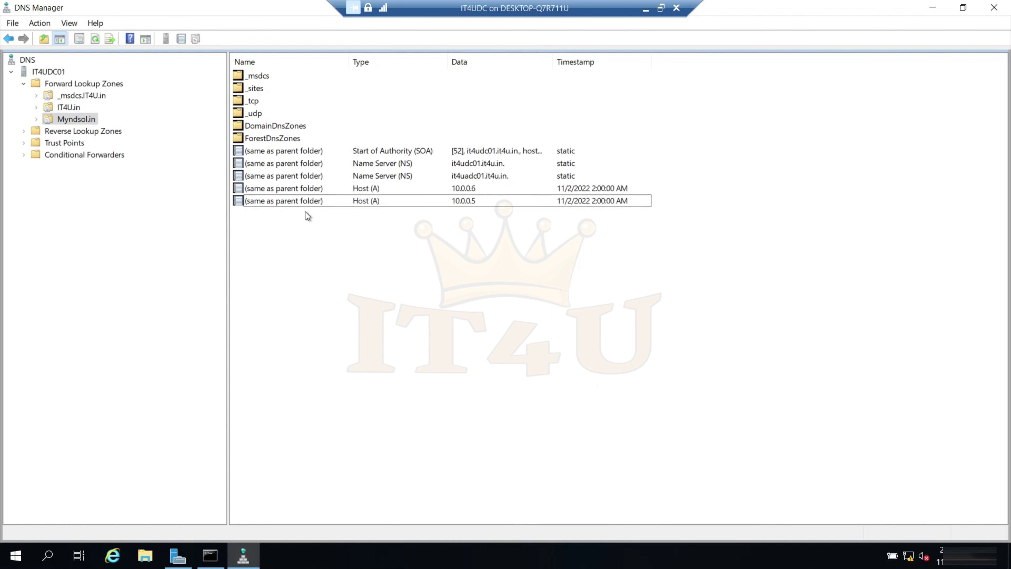
left_click(306, 201)
left_click(310, 191)
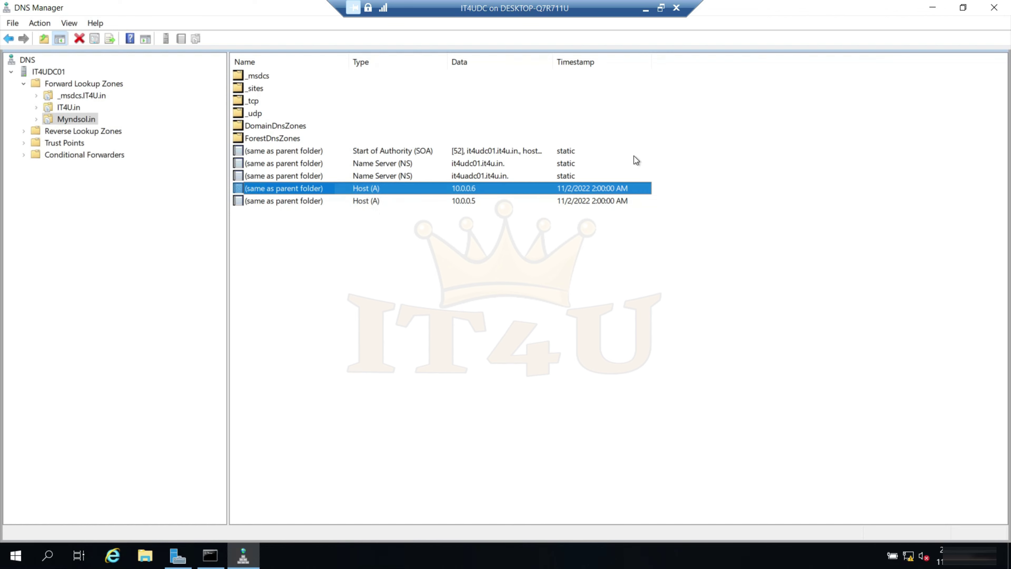
- Return to Hyper-V Manager and start the Windows 10 M3 virtual machine
left_click(645, 8)
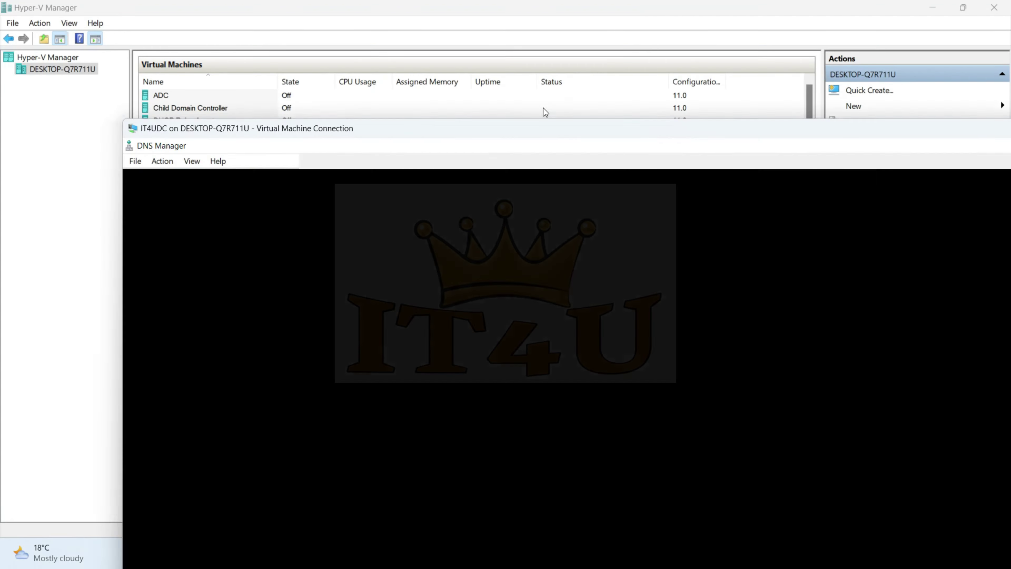
left_click(201, 198)
scroll(201, 198, "down", 1)
left_click(201, 196)
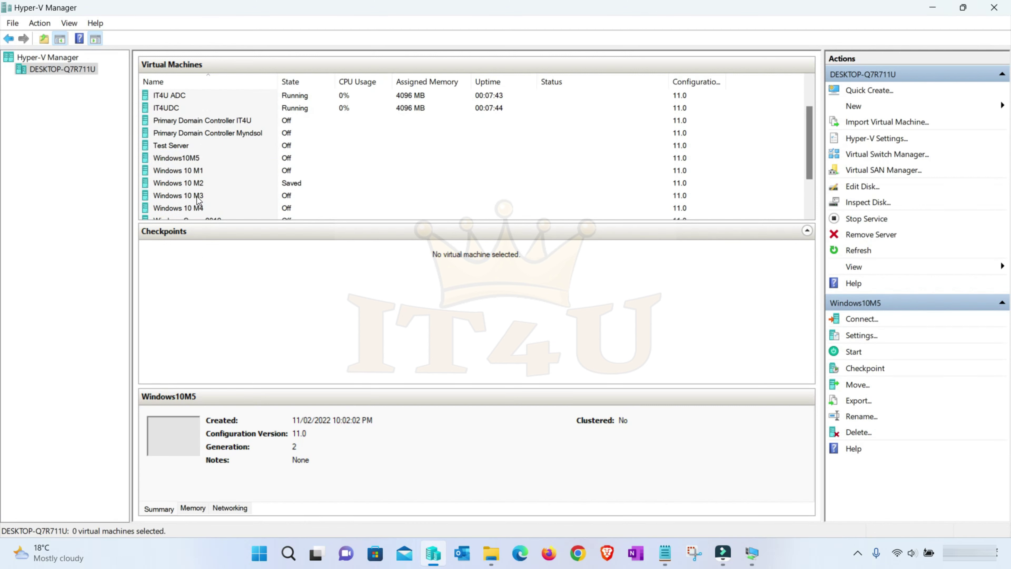
right_click(201, 197)
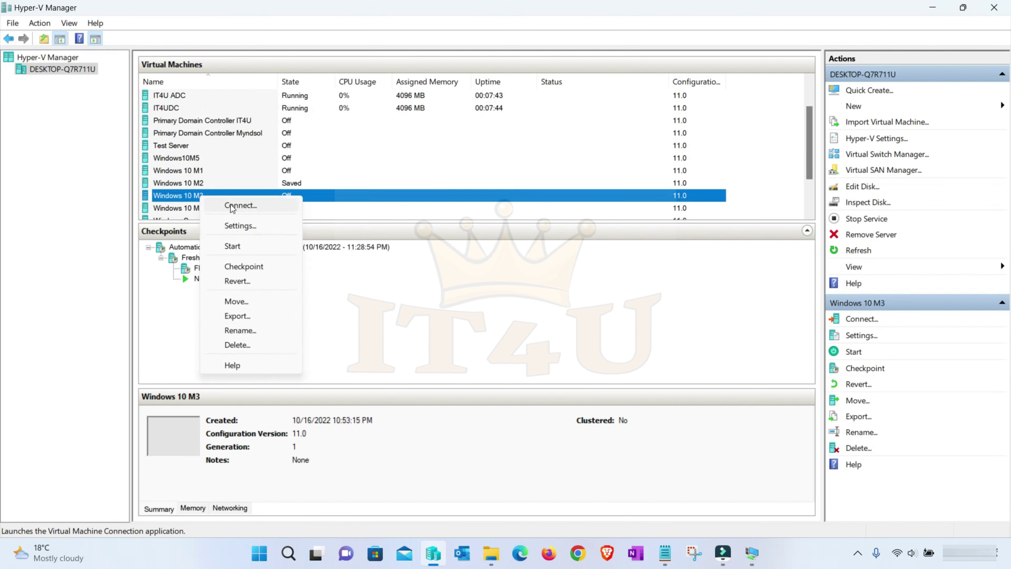
left_click(250, 247)
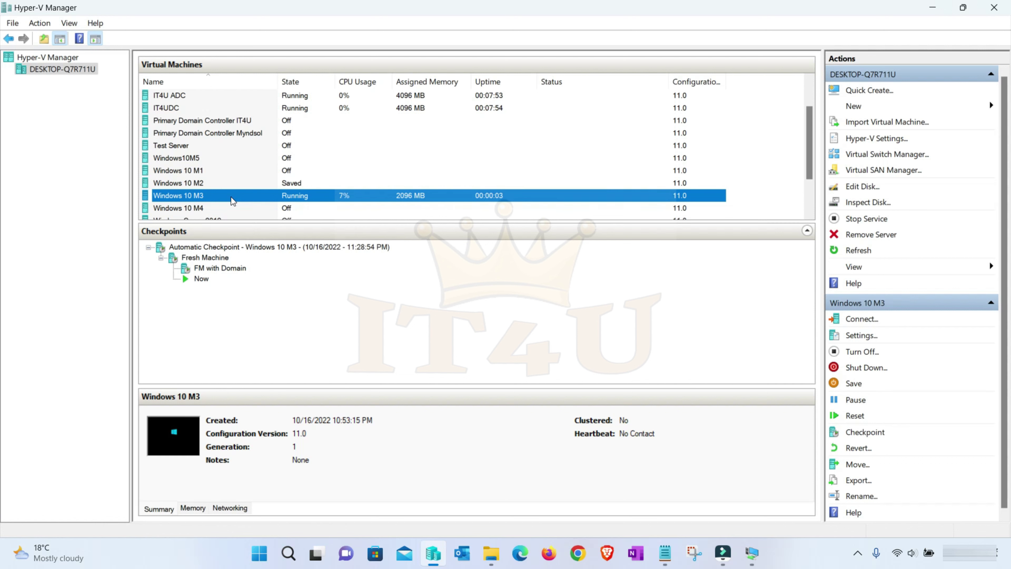
- Connect to Windows 10 M3, dismiss the display size prompt, and reach the sign-in screen
right_click(235, 192)
left_click(283, 201)
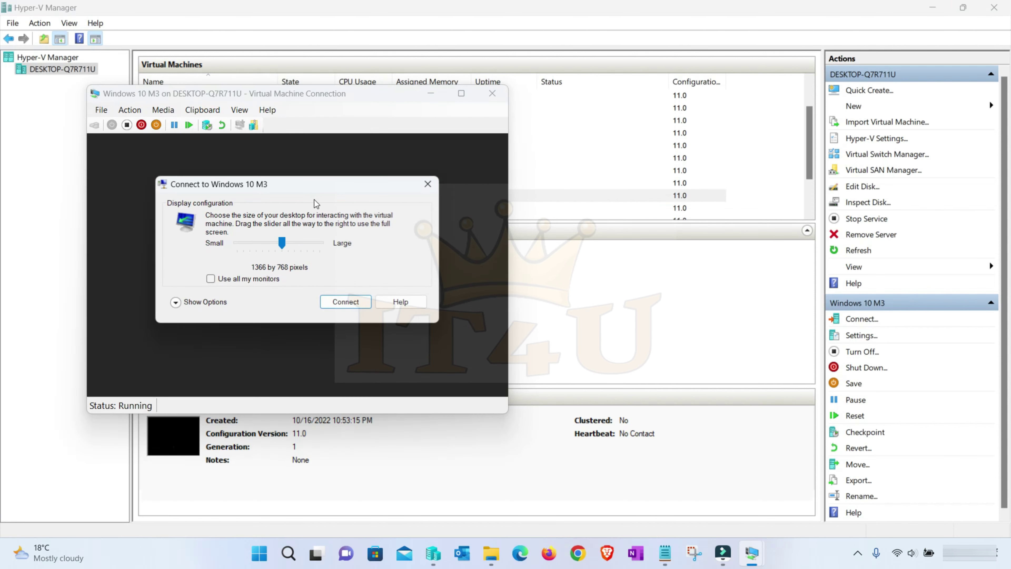
left_click(422, 187)
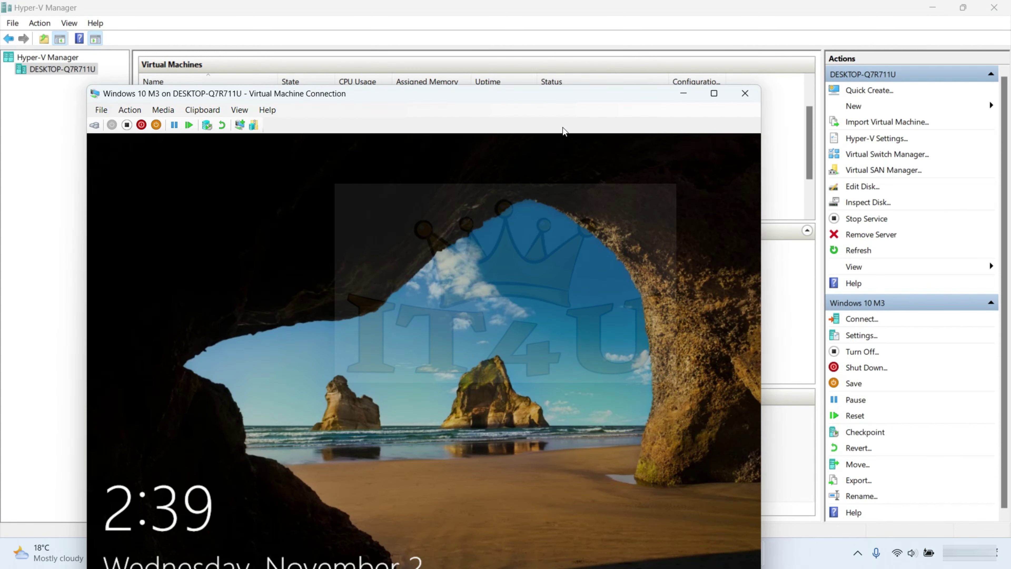
left_click_drag(580, 92, 622, 24)
left_click(583, 171)
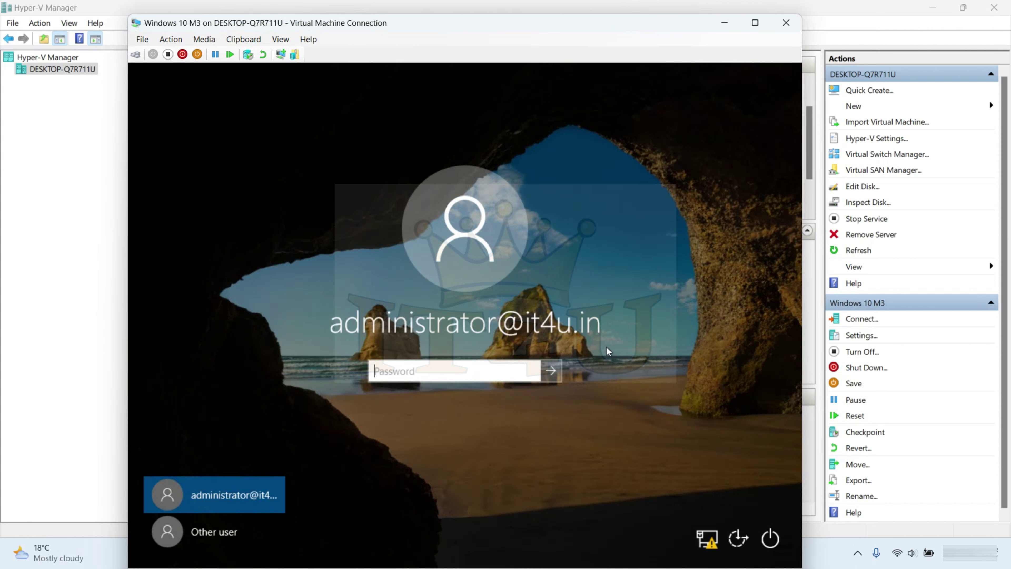
- Sign in as the myndsol.in domain administrator with its password
left_click(223, 534)
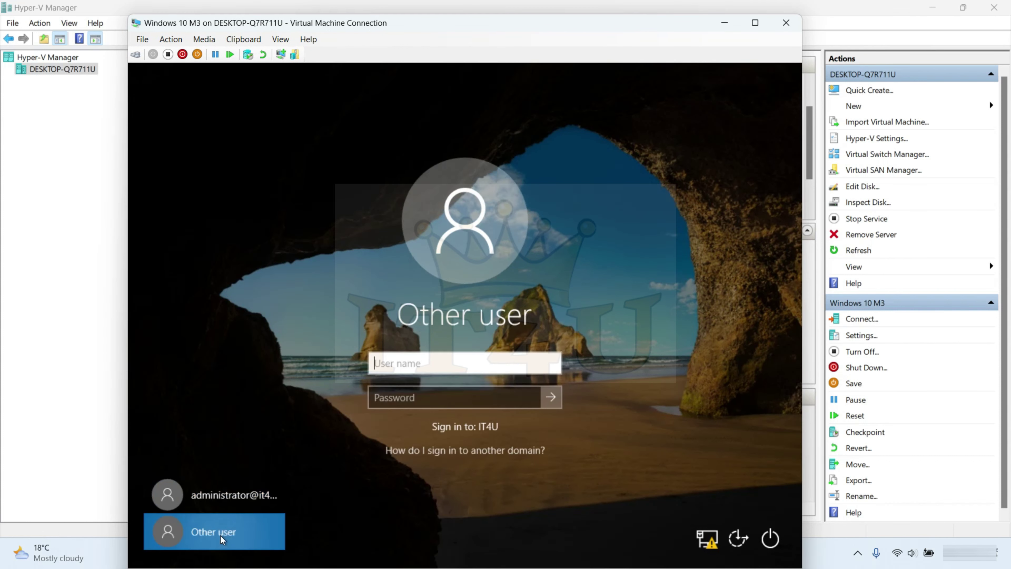
type("a")
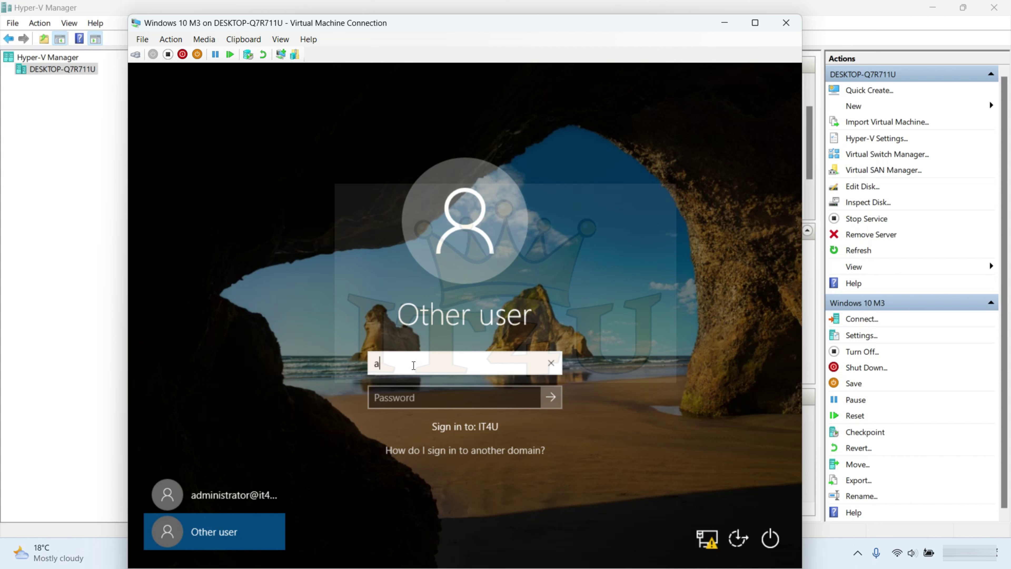
type("dministrator@")
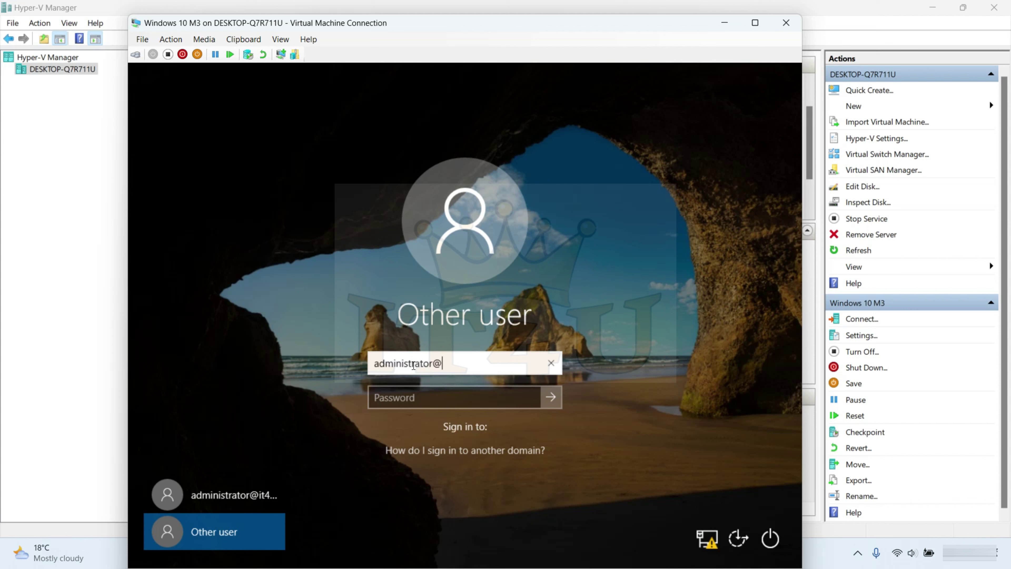
type("myndsol.in")
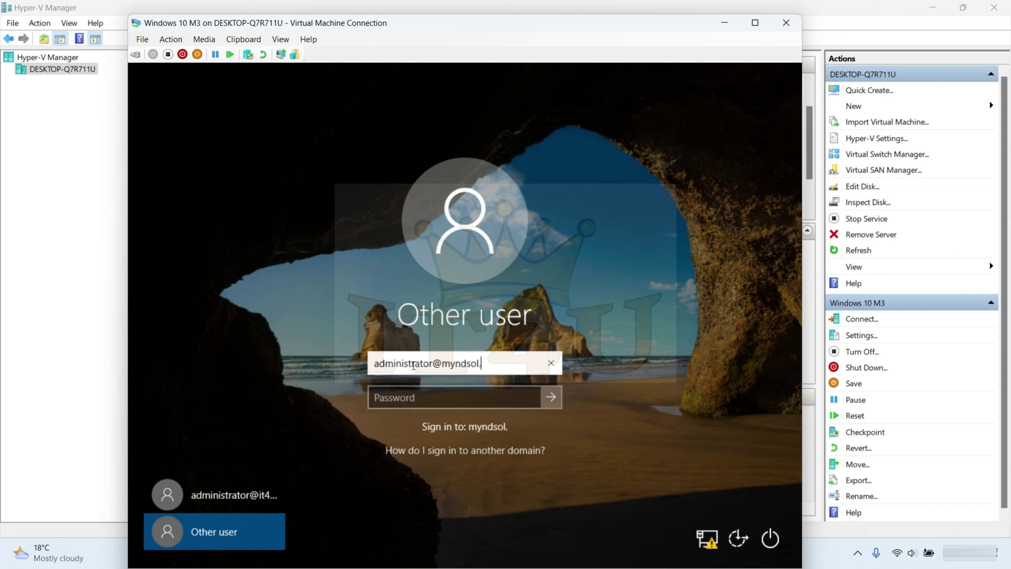
key("Tab")
type("***********")
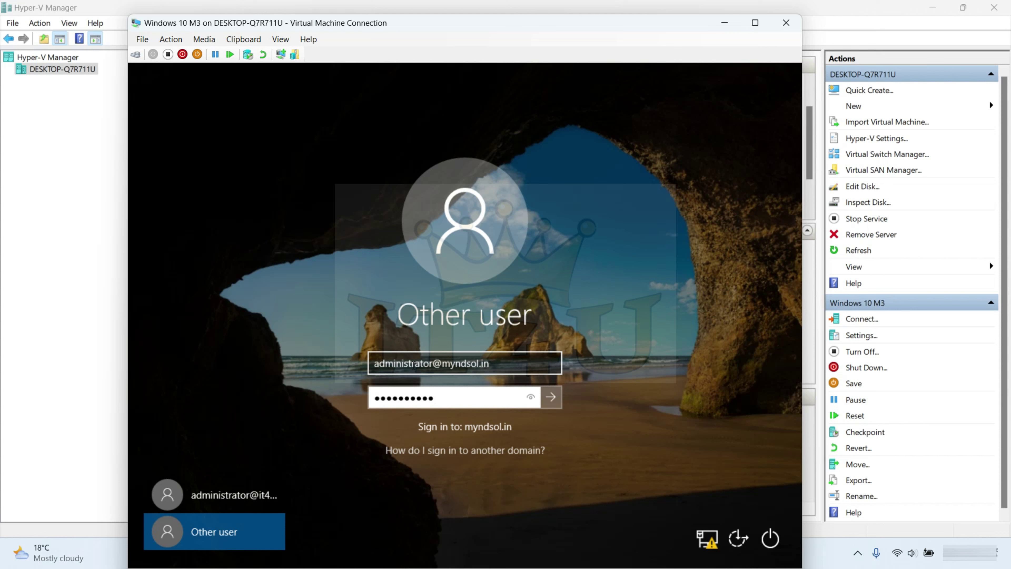
key("Return")
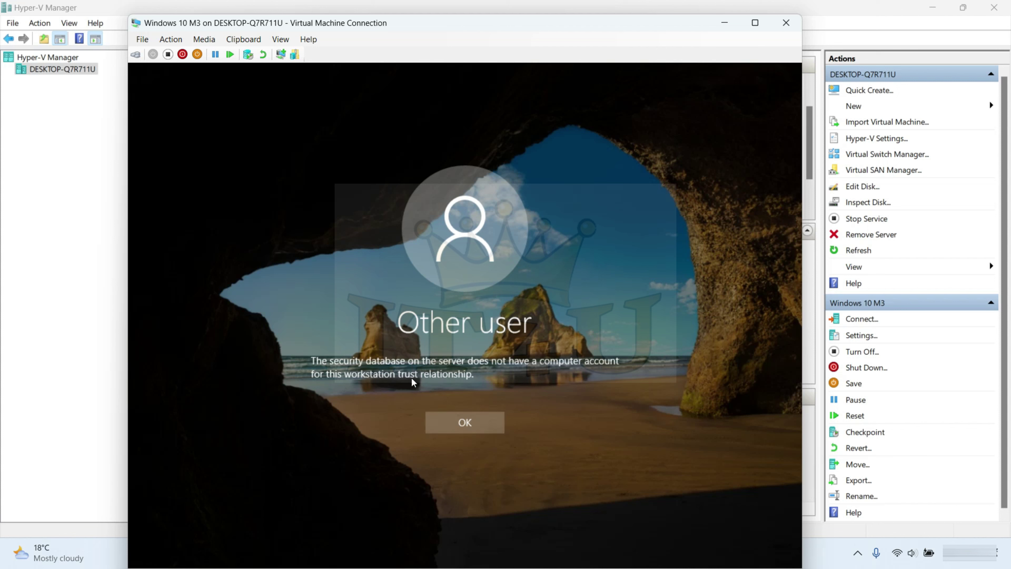
- Dismiss the trust error and try signing in as local administrator, which is rejected
left_click(484, 427)
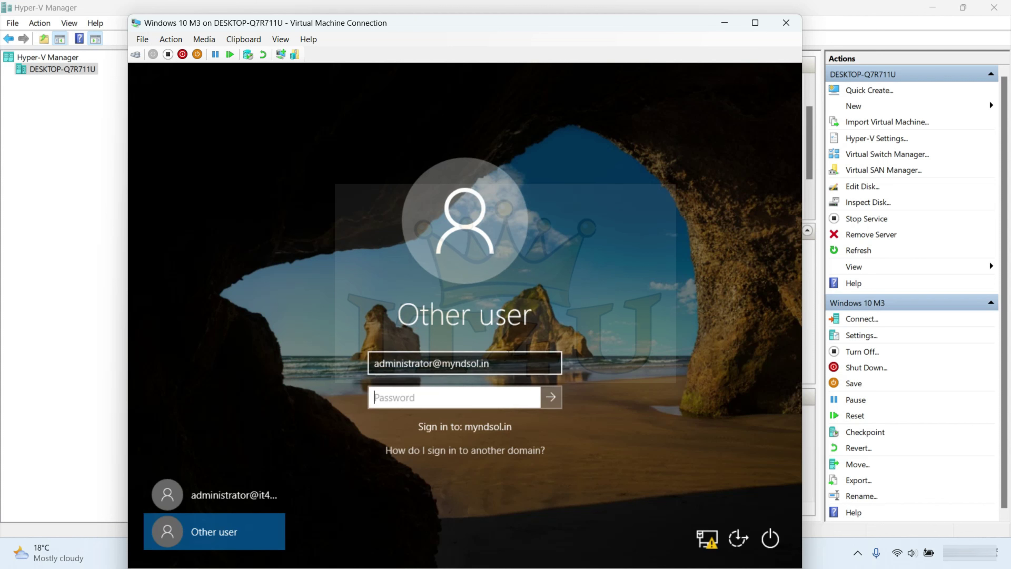
key("shift+Tab")
type("admi")
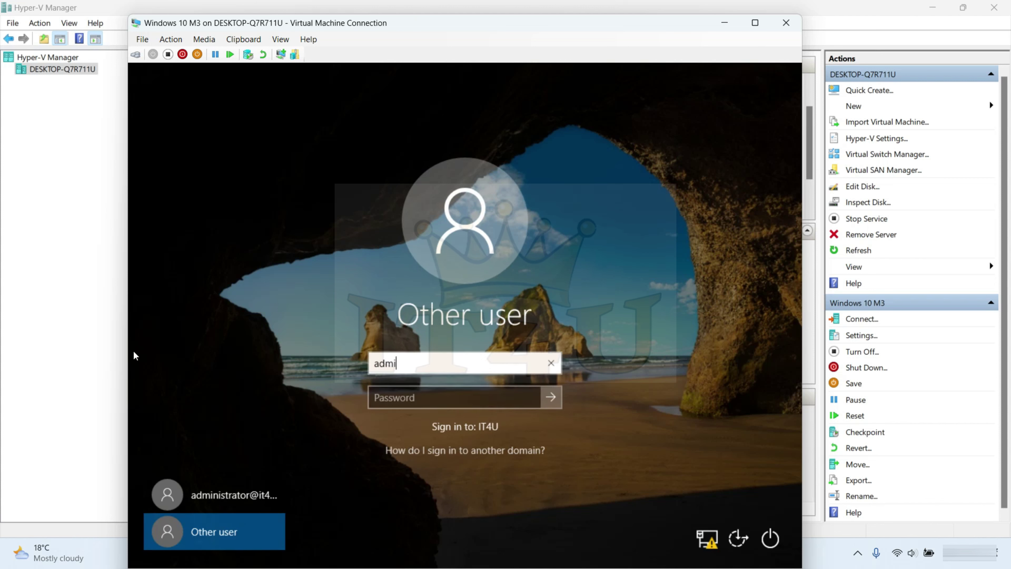
type("nistrator")
key("Tab")
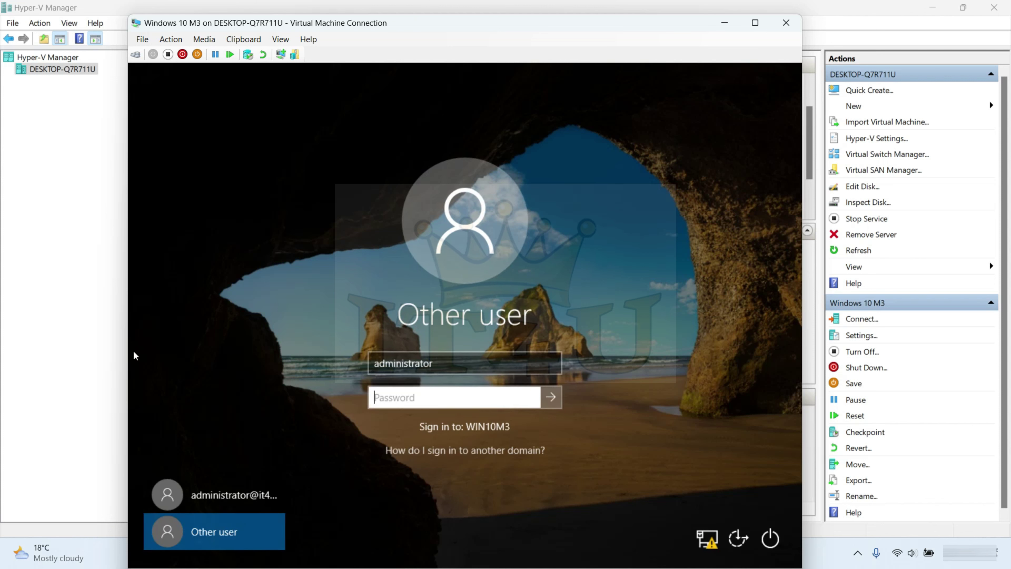
type("P@ssw0rd123")
key("Return")
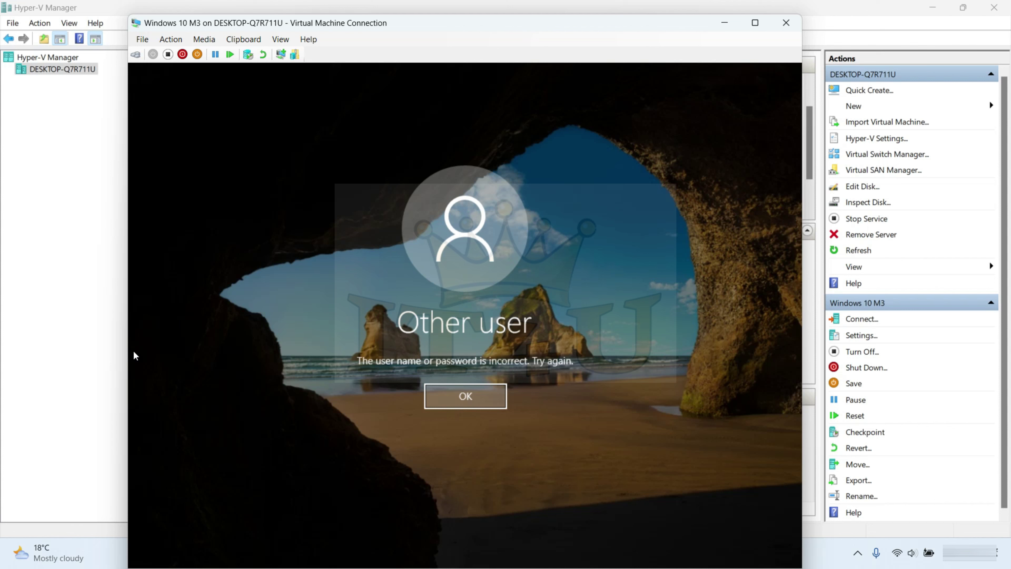
key("Return")
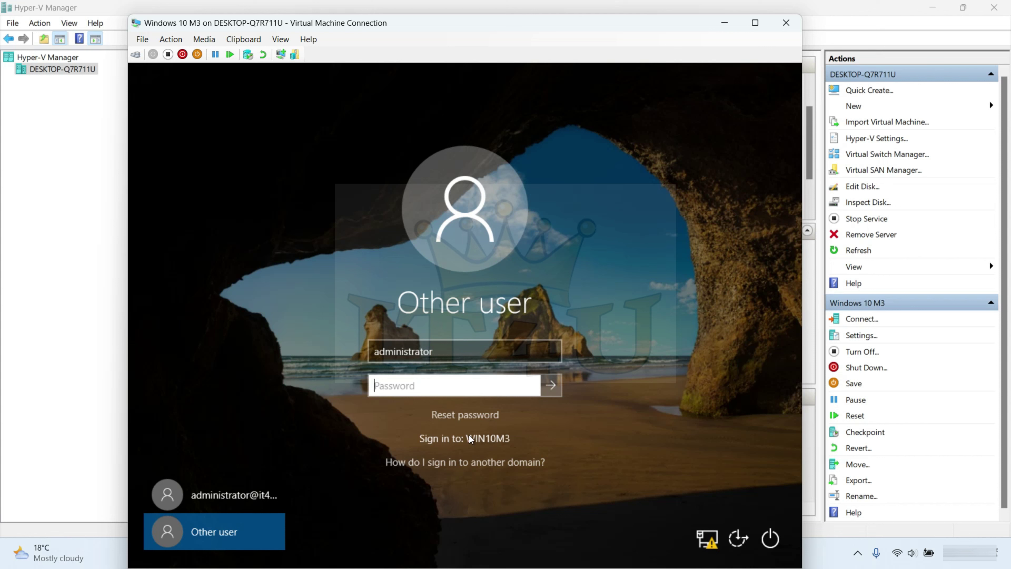
- Sign in with the local account .\ieuser and its password
left_click(464, 359)
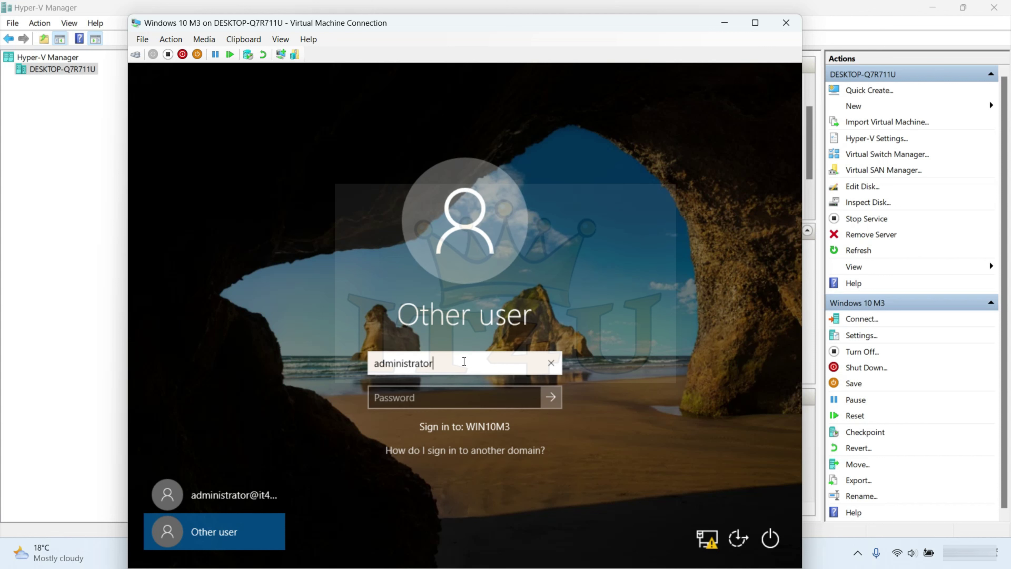
key("BackSpace")
key("BackSpace")
key("BackSpace")
key("BackSpace")
key("BackSpace")
key("BackSpace")
key("BackSpace")
key("BackSpace")
key("BackSpace")
key("BackSpace")
key("BackSpace")
key("BackSpace")
key("BackSpace")
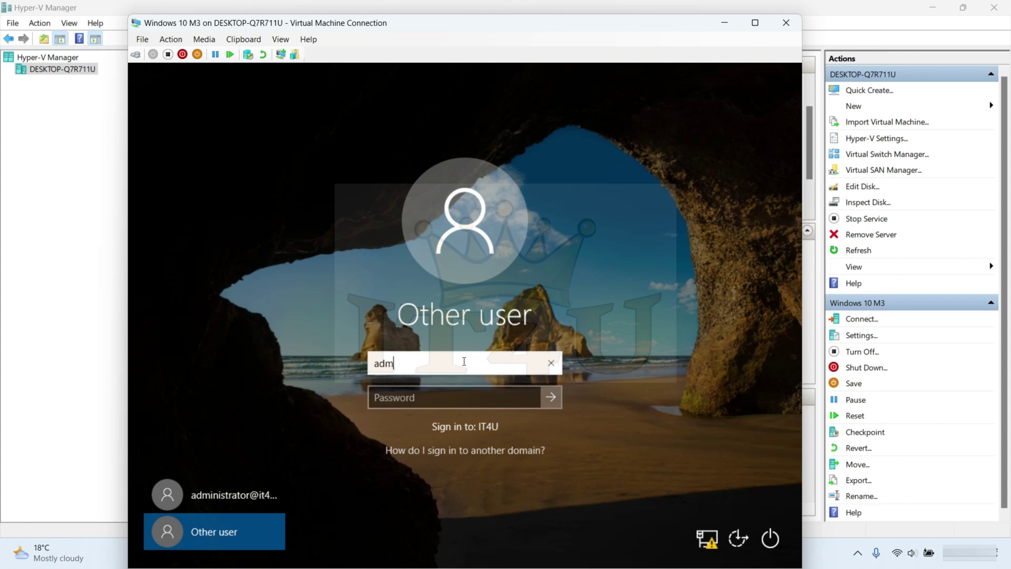
type(".\\")
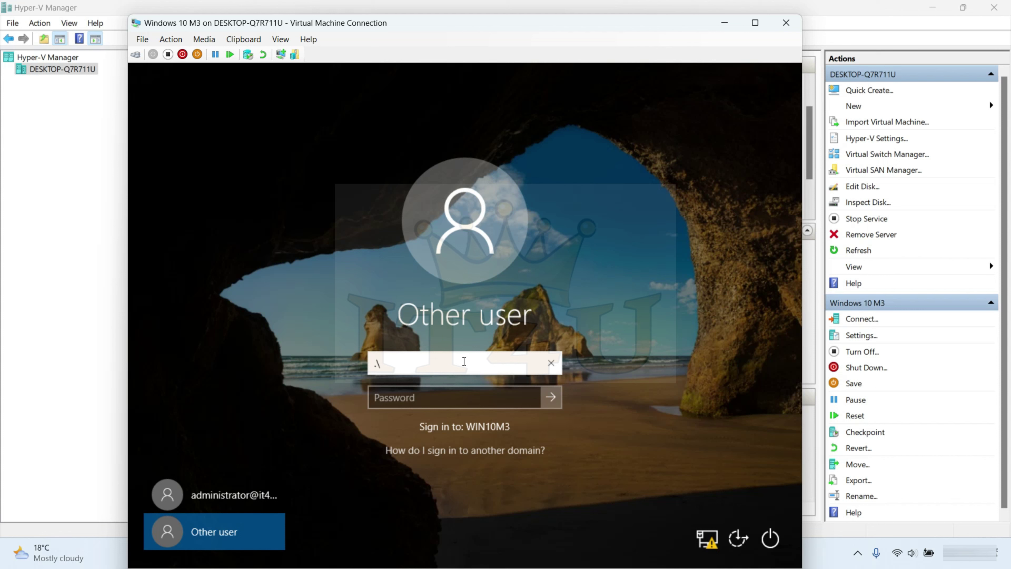
type("ieuser")
key("Tab")
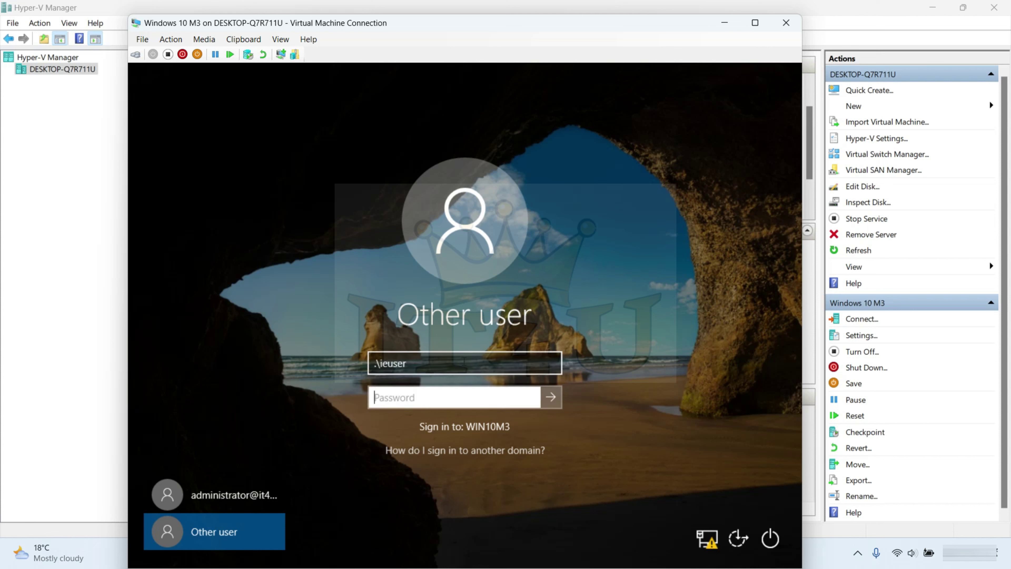
type("Passw0rd")
key("Return")
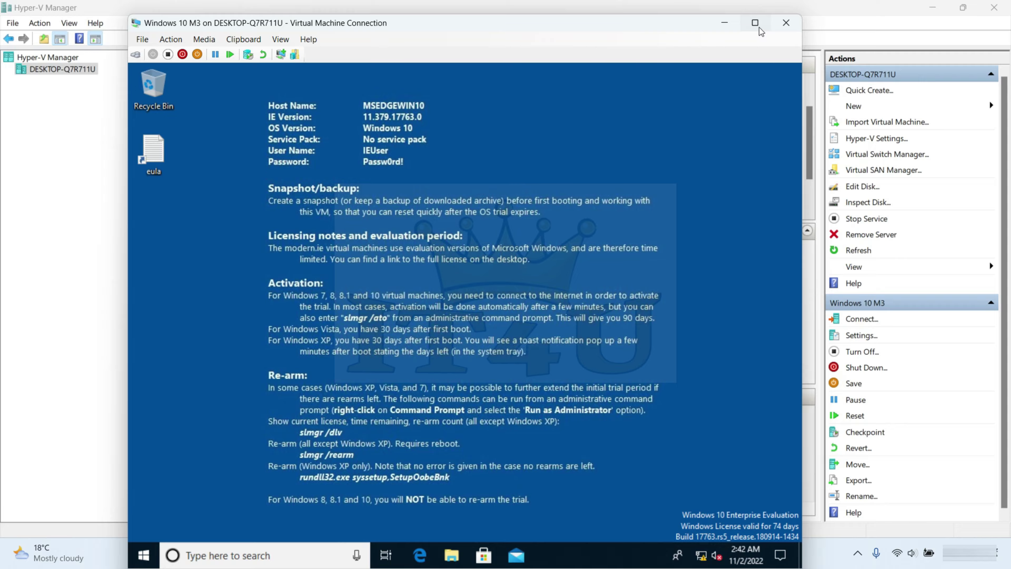
- Switch the VM to full screen and run sysdm.cpl
left_click(757, 25)
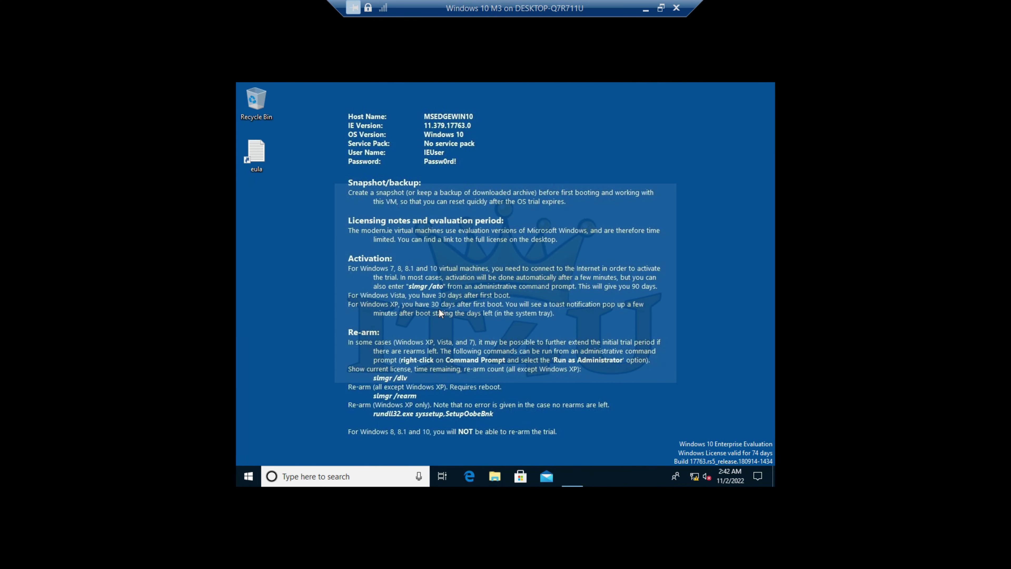
key("super+r")
type("sysdm.cpl")
key("Return")
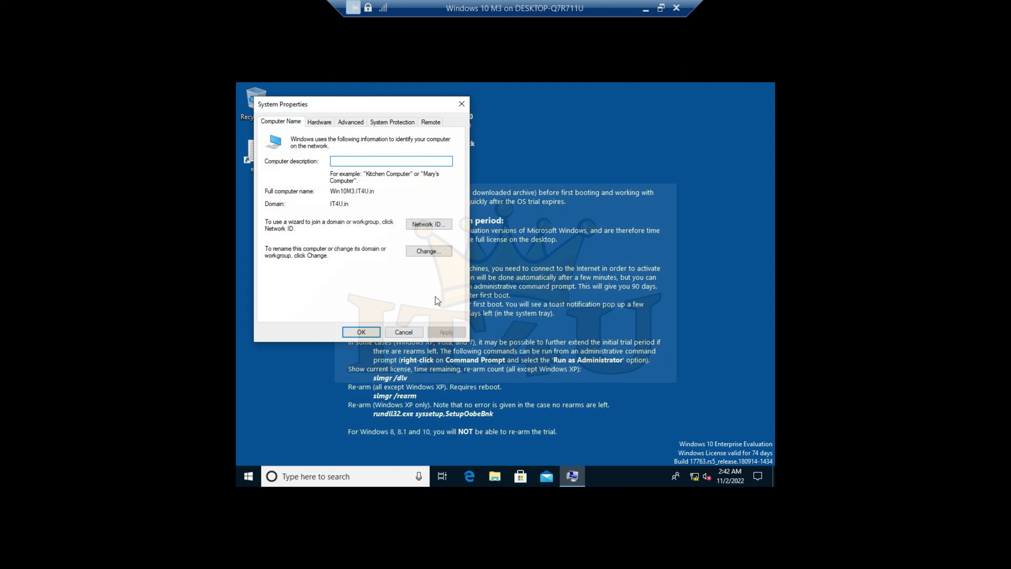
- Change the computer's membership from the IT4U.in domain to workgroup WORK
left_click(437, 252)
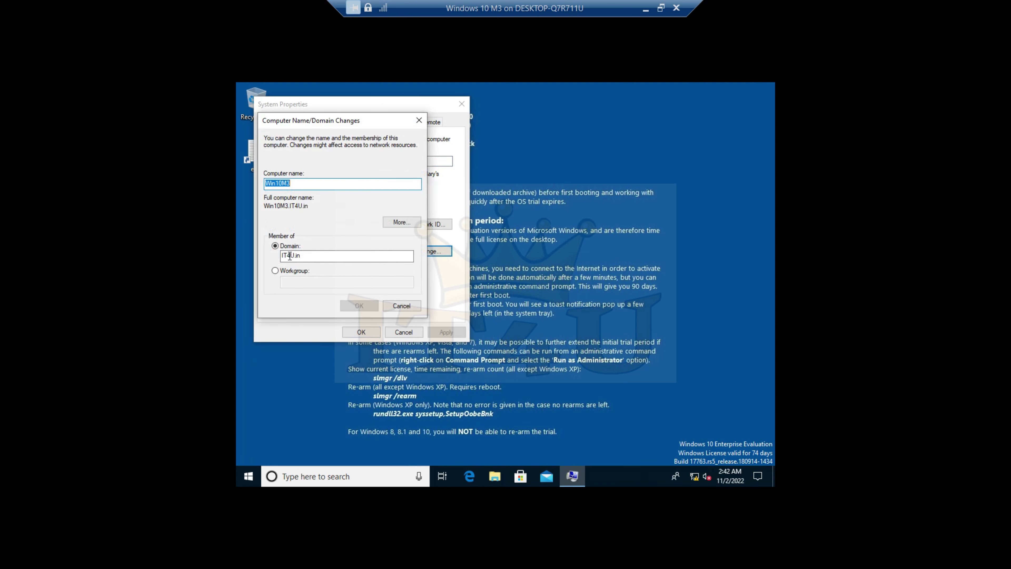
key("Tab")
key("Tab")
key("Tab")
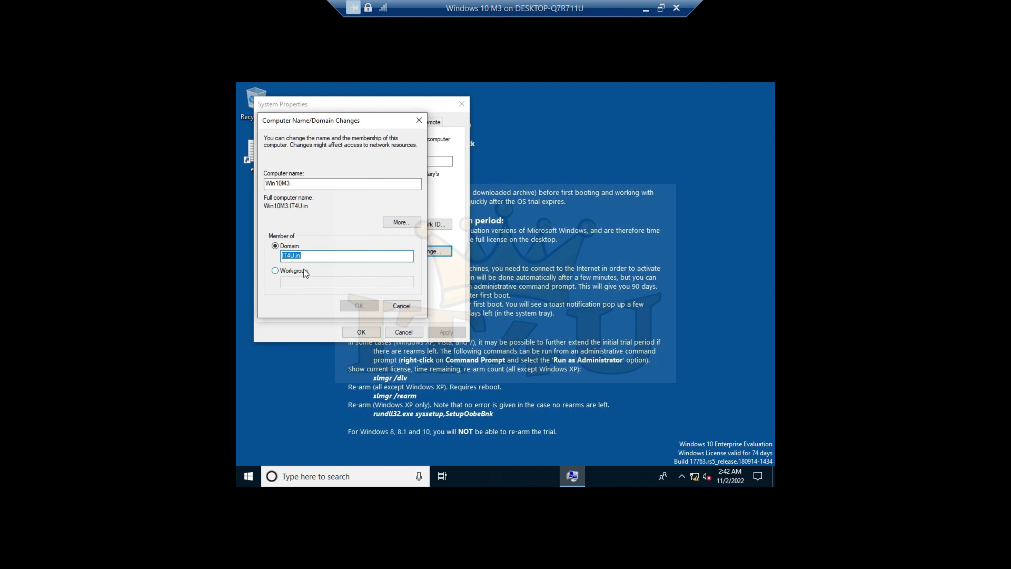
left_click(276, 272)
left_click(292, 283)
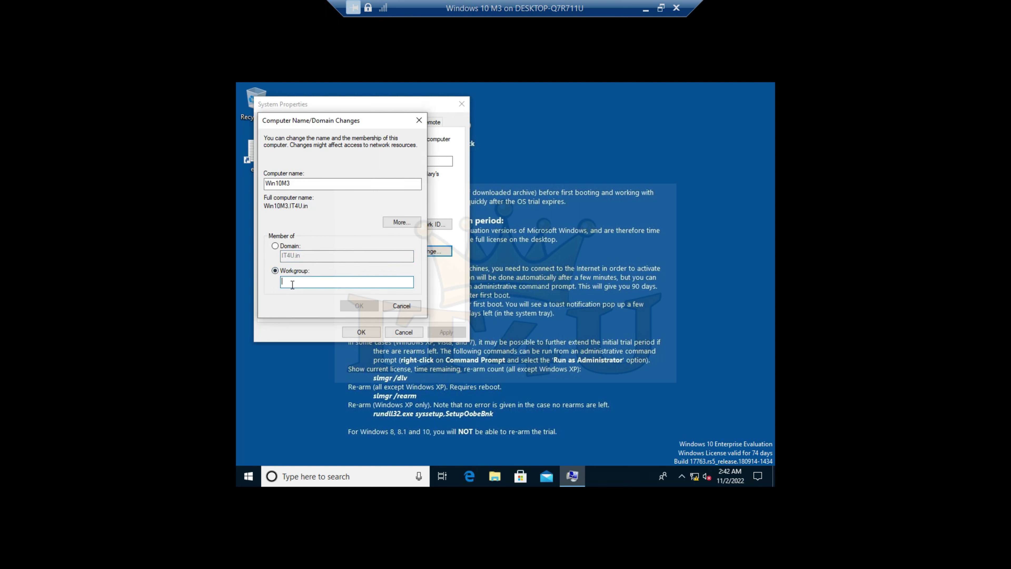
type("WORK")
left_click(359, 306)
left_click(553, 321)
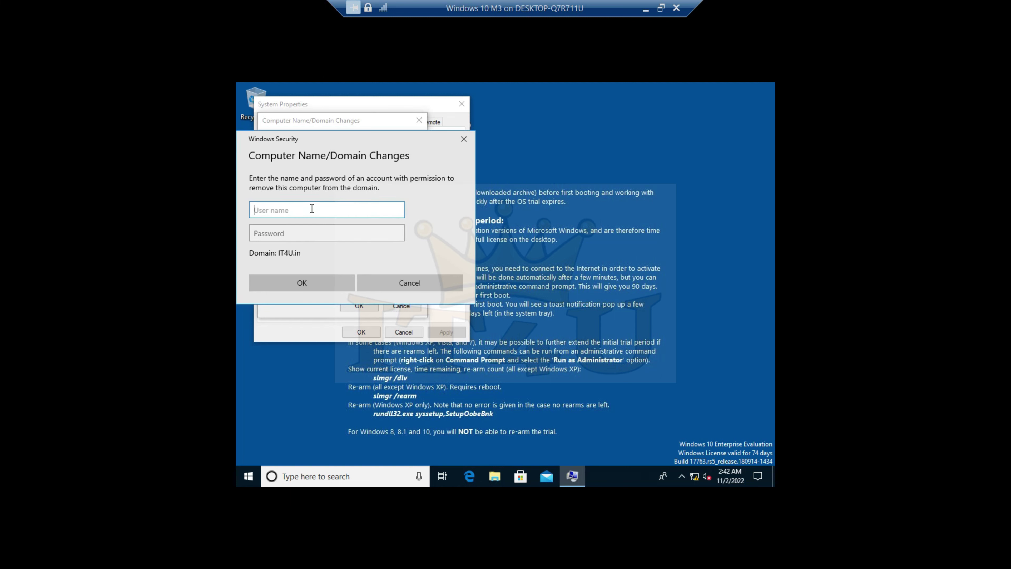
- Authenticate as administrator to leave the domain and acknowledge the welcome and restart notices
type("administrator")
key("Tab")
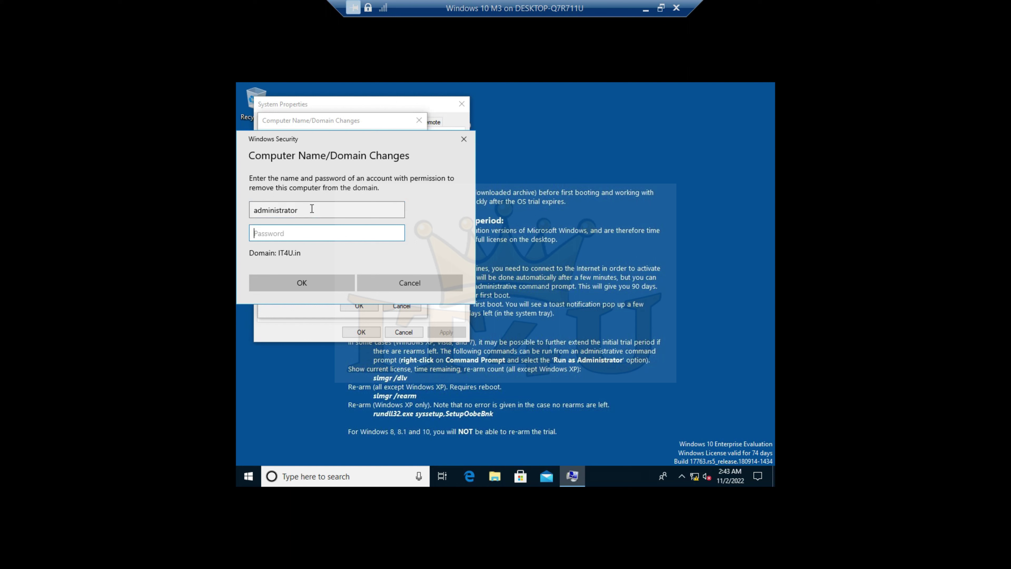
type("Pa$$w0rd12")
key("Return")
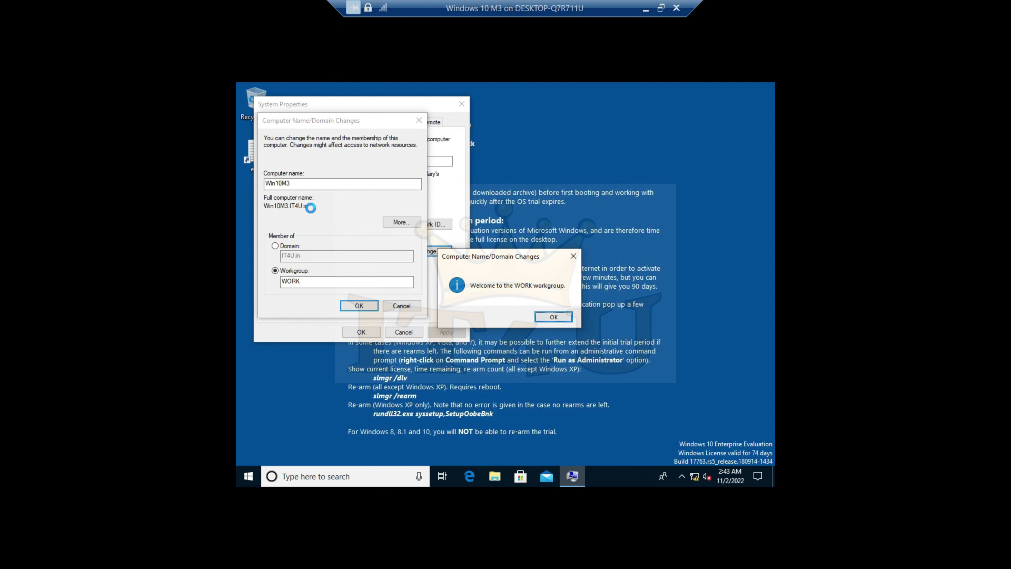
left_click(559, 318)
left_click(574, 294)
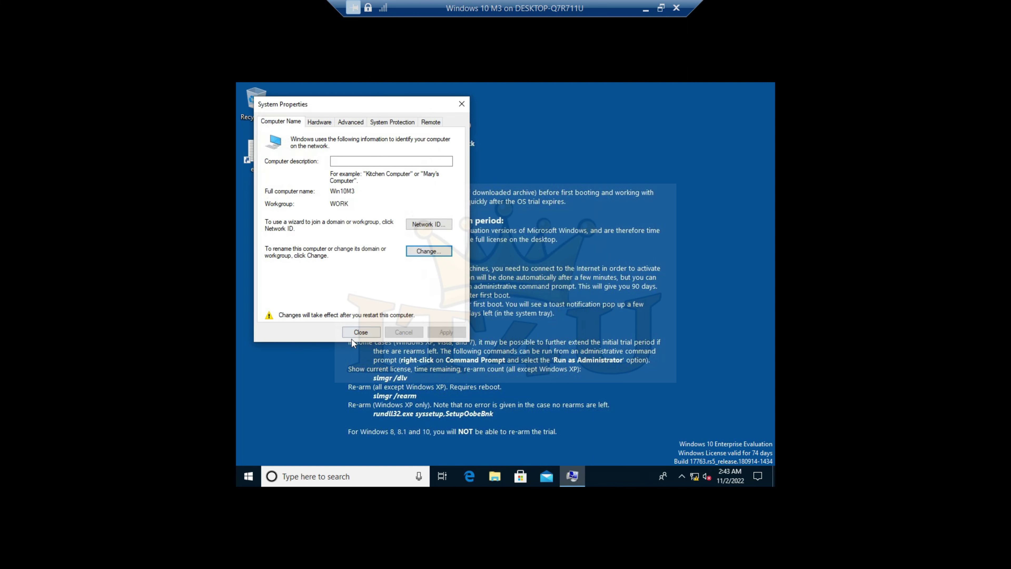
left_click(359, 331)
- Restart Win10M3 now and sign back in to the local IEUser account with its password
left_click(506, 289)
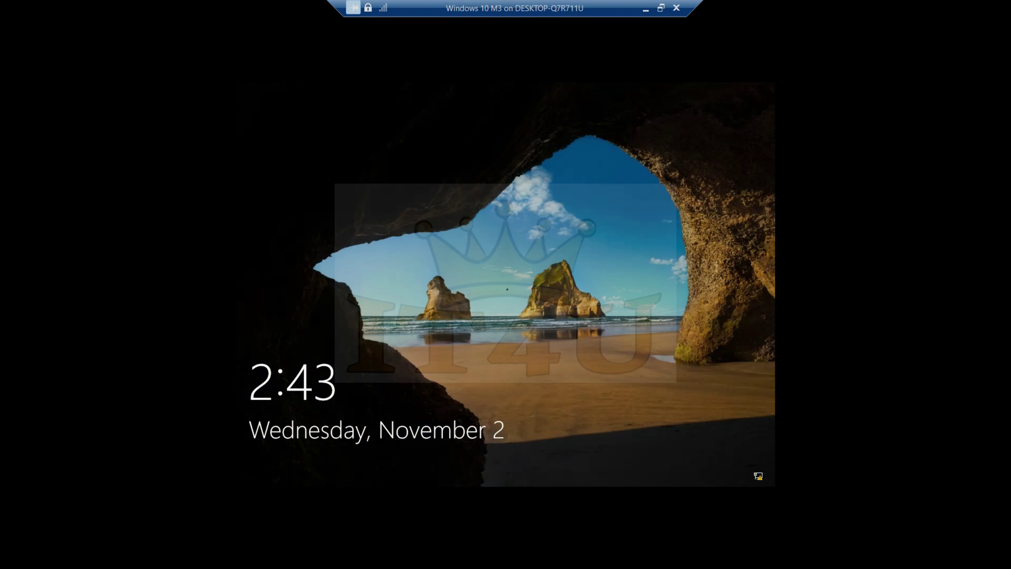
left_click(512, 286)
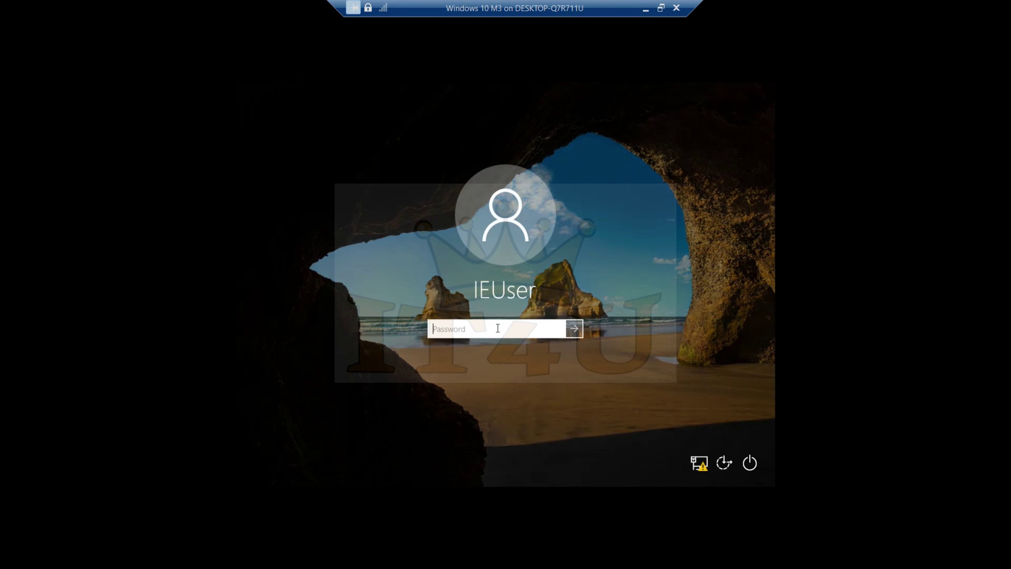
type("Passw0rd!")
key("Return")
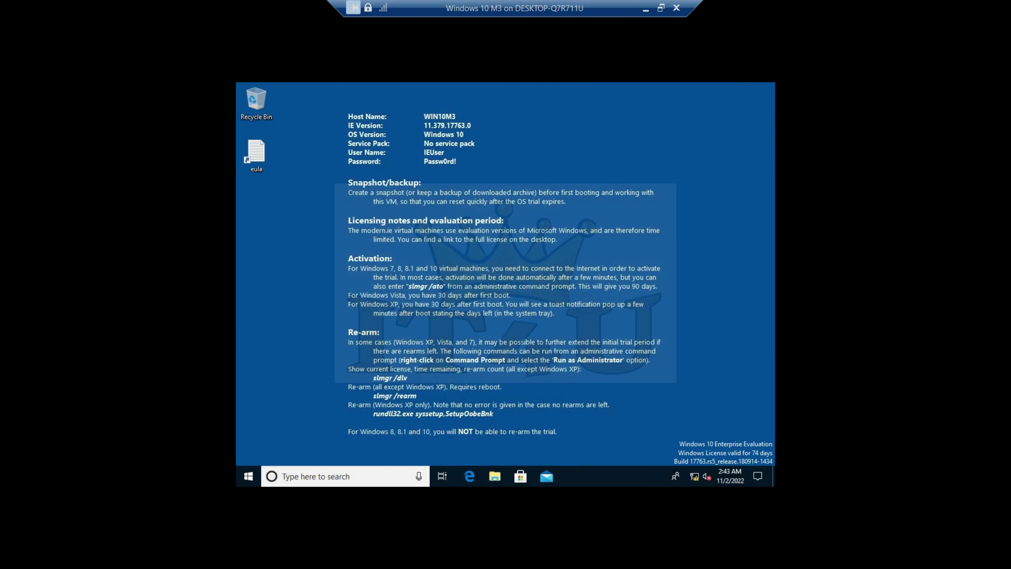
- In Win10M3's System Properties, set membership to Domain and enter myndsol as the domain to join
key("super+r")
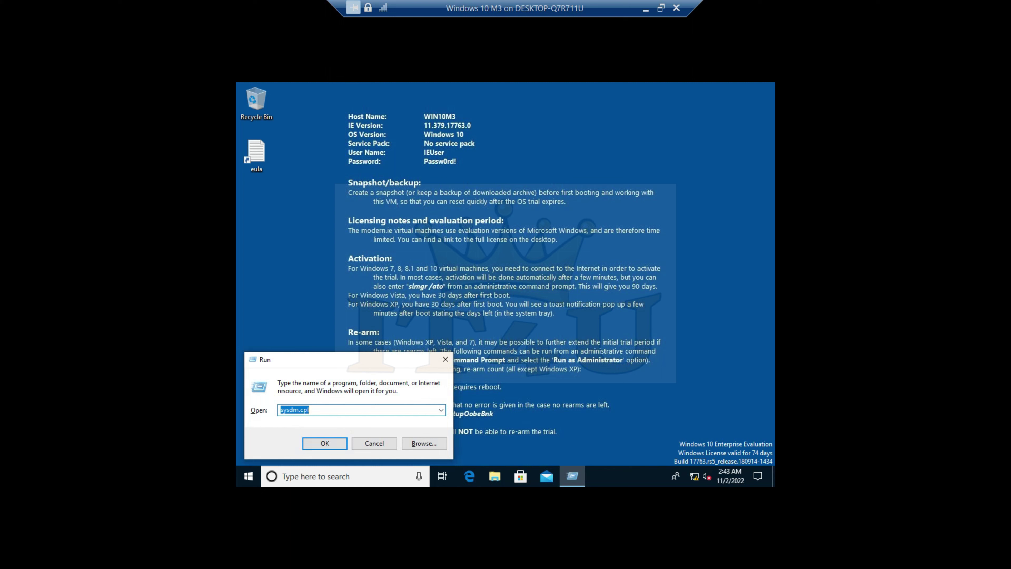
key("Return")
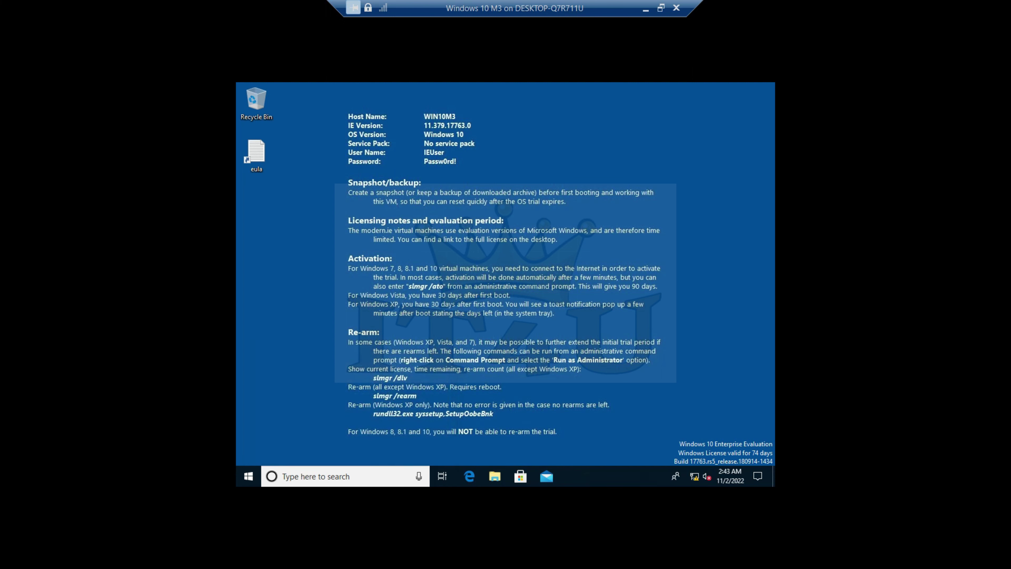
left_click(429, 251)
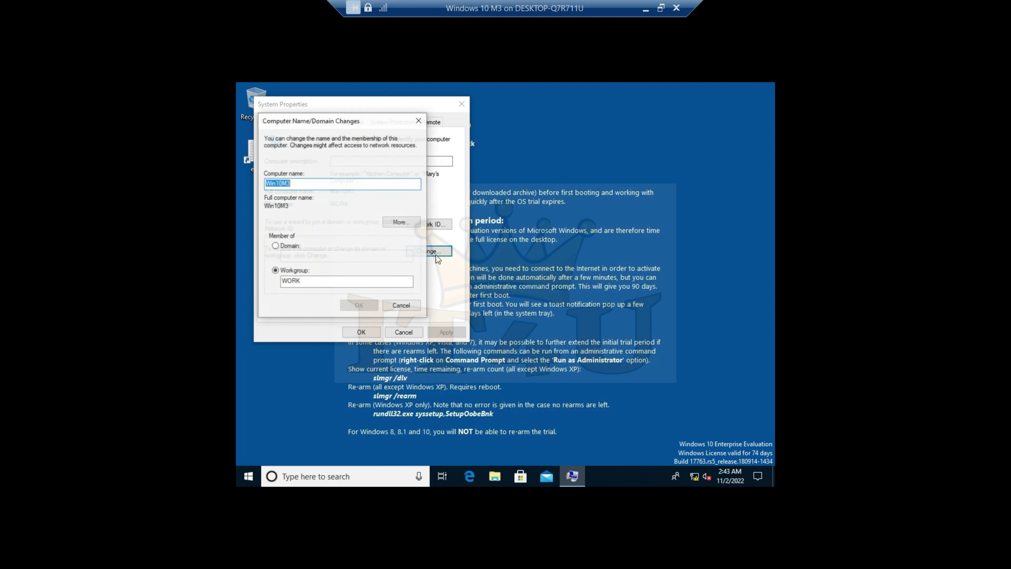
left_click(276, 246)
type("myndsol.tn")
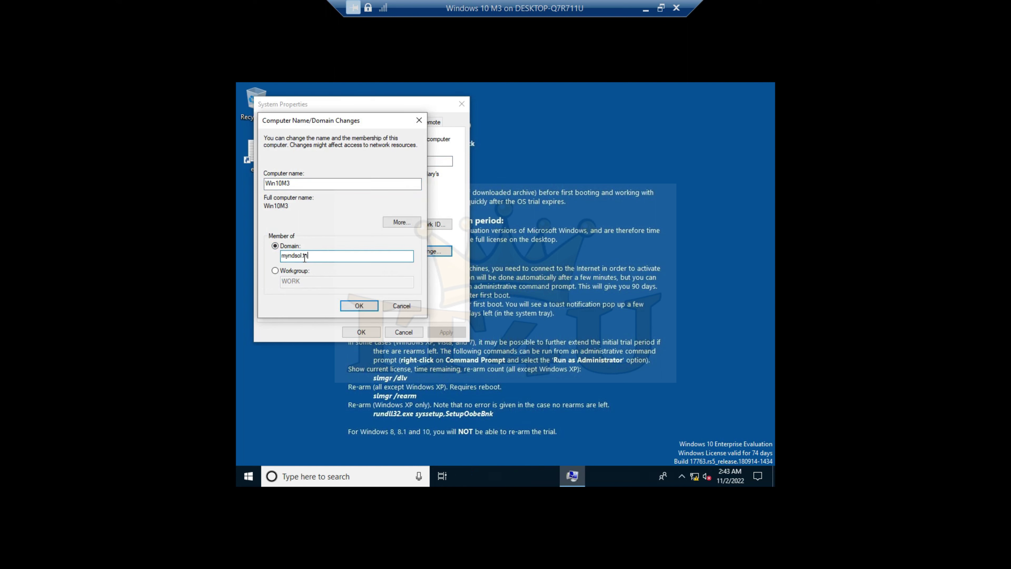
key("Return")
- Authenticate as the domain administrator, accept the welcome and restart prompts, and restart Win10M3
type("administrator")
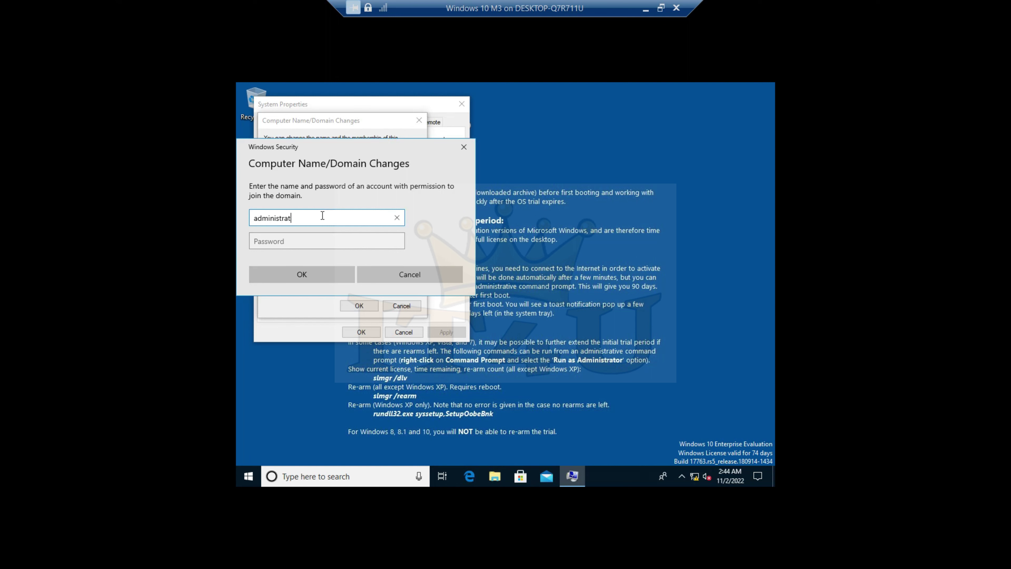
key("Tab")
type("•••••••••••")
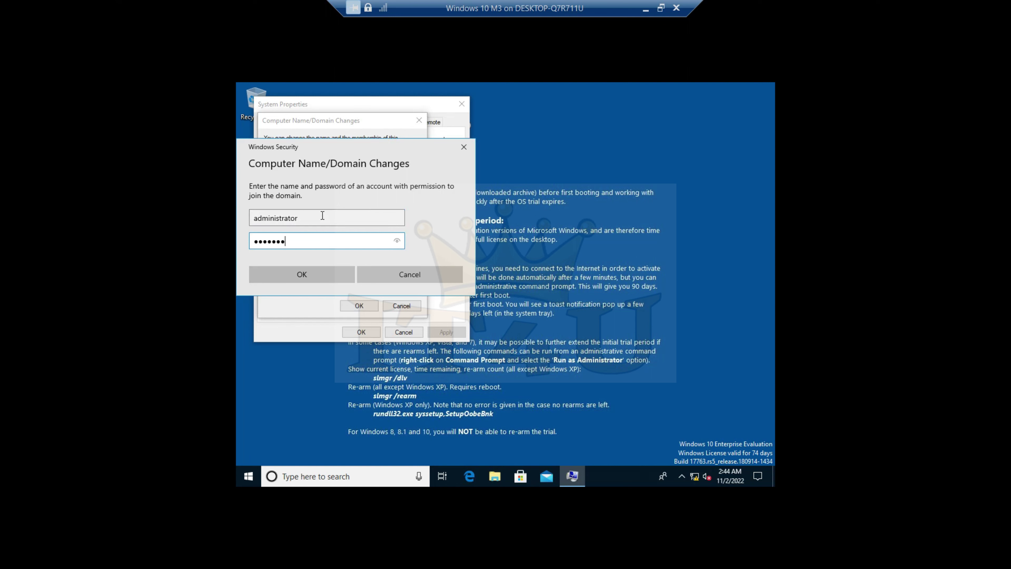
key("Return")
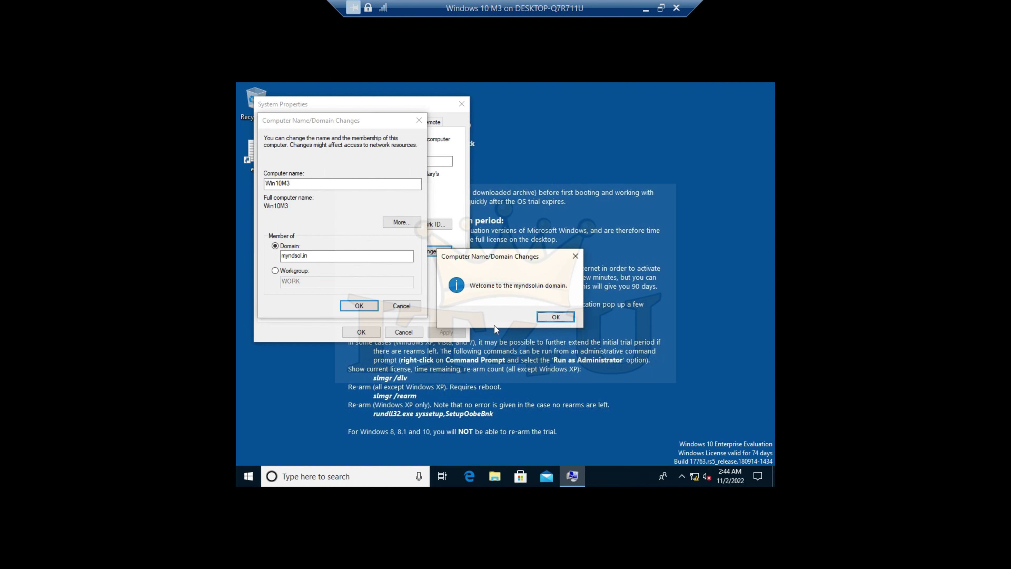
left_click(558, 319)
left_click(360, 306)
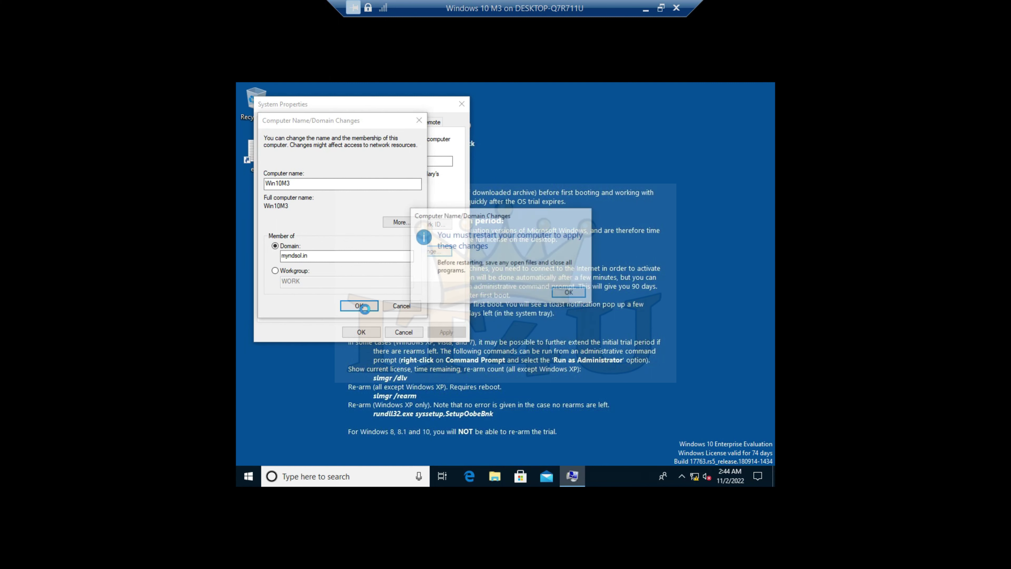
left_click(554, 299)
left_click(358, 334)
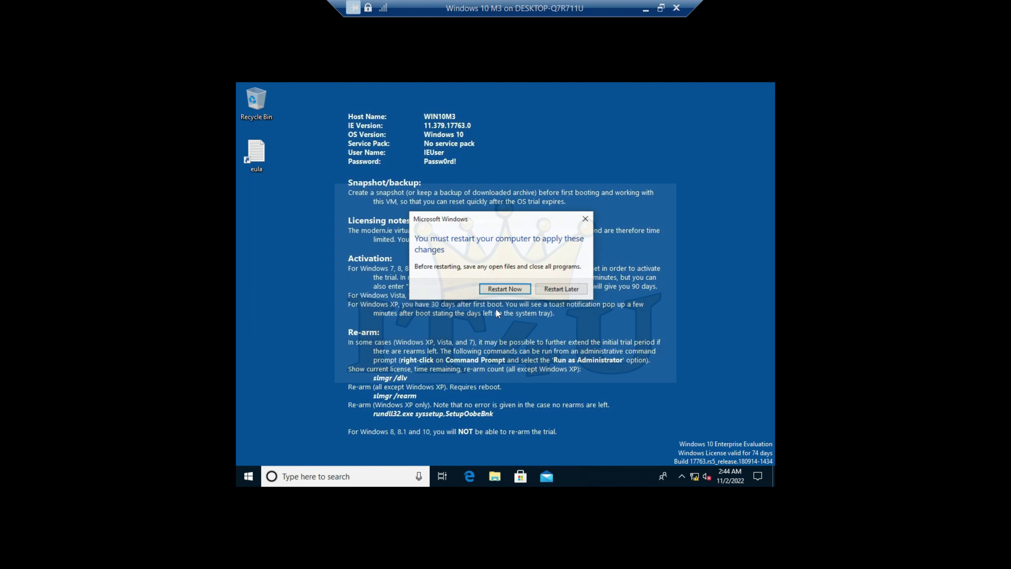
left_click(510, 288)
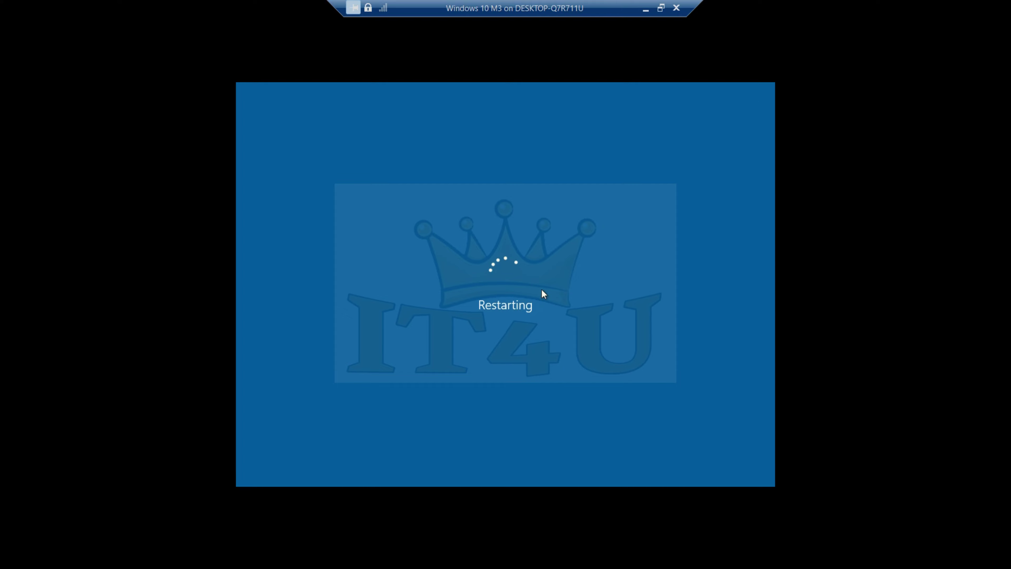
- Switch to the IT4UDC VM and refresh the Myndsol.in zone records in DNS Manager
left_click(646, 12)
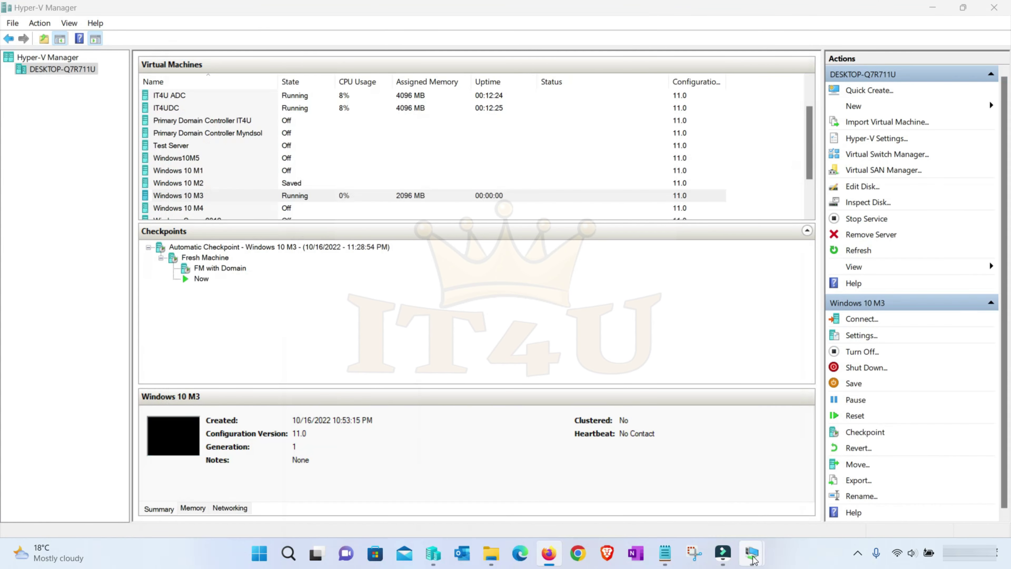
mouse_move(749, 556)
left_click(680, 458)
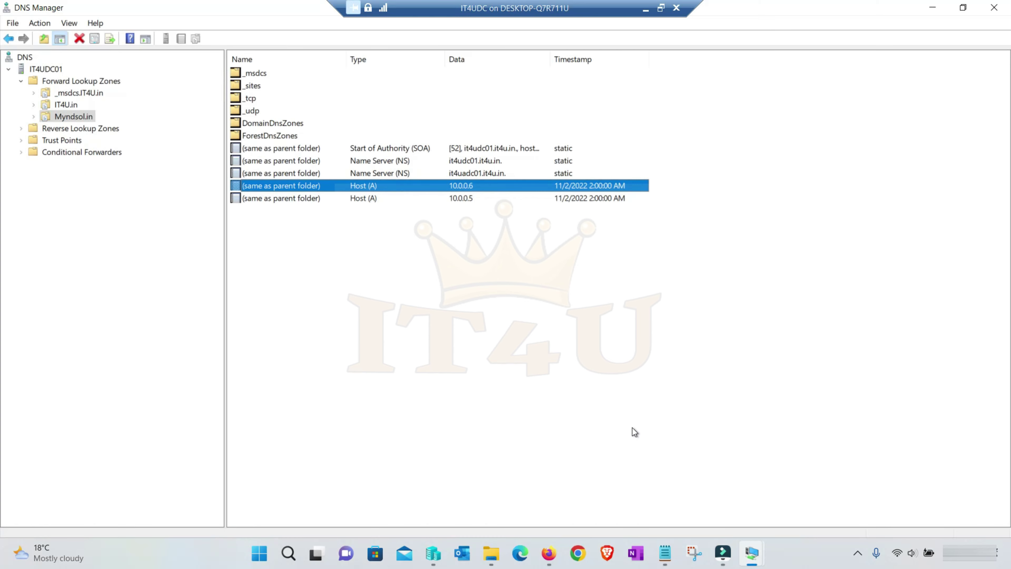
right_click(332, 263)
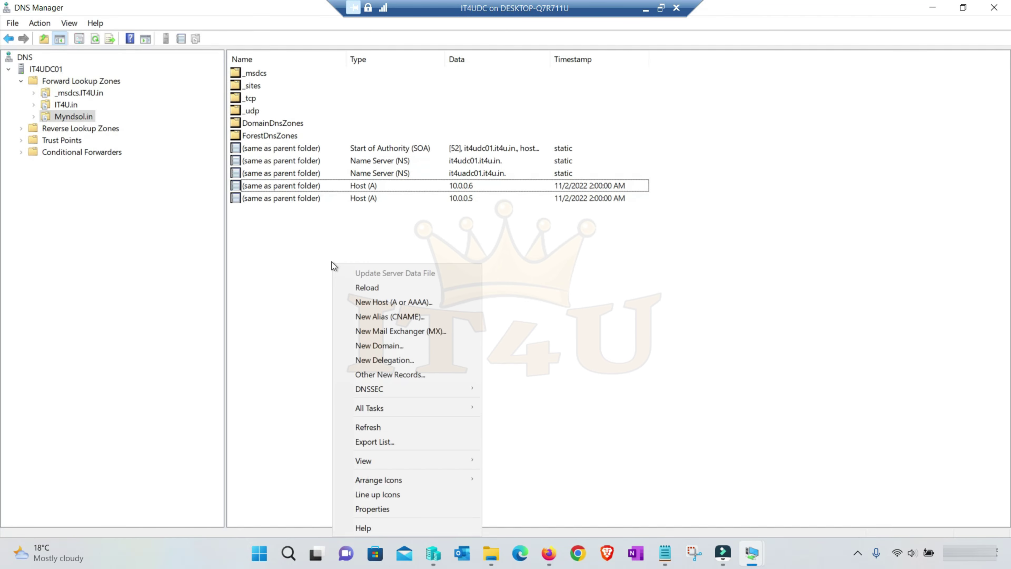
left_click(388, 427)
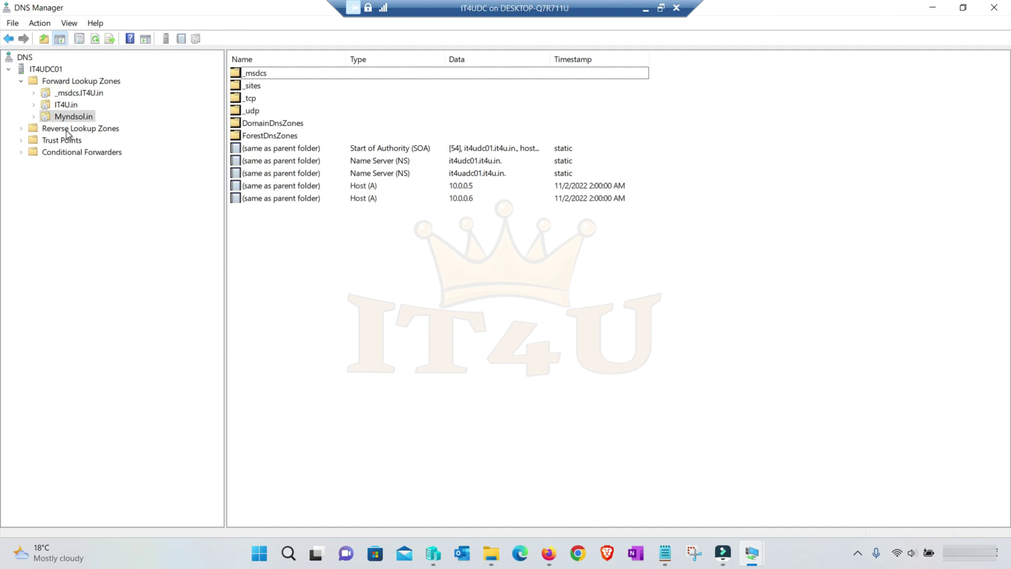
- Refresh the IT4U.in zone records, then return to the Myndsol.in zone
left_click(65, 105)
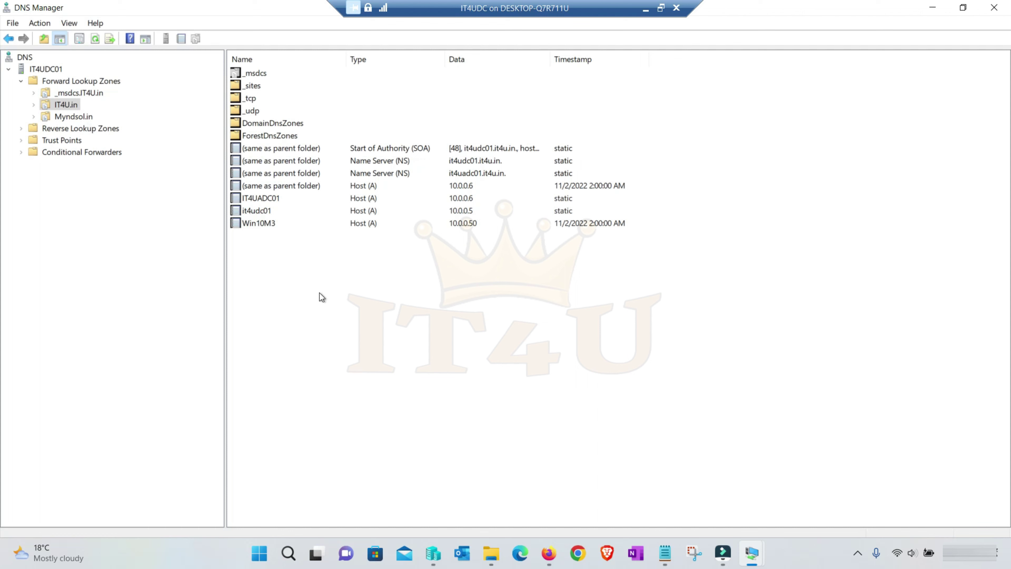
right_click(329, 286)
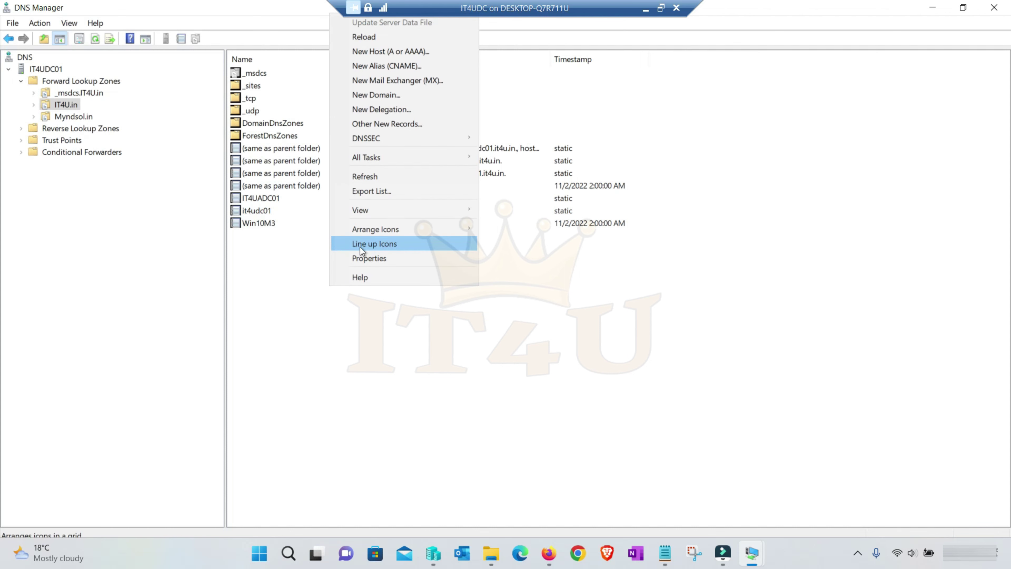
left_click(368, 176)
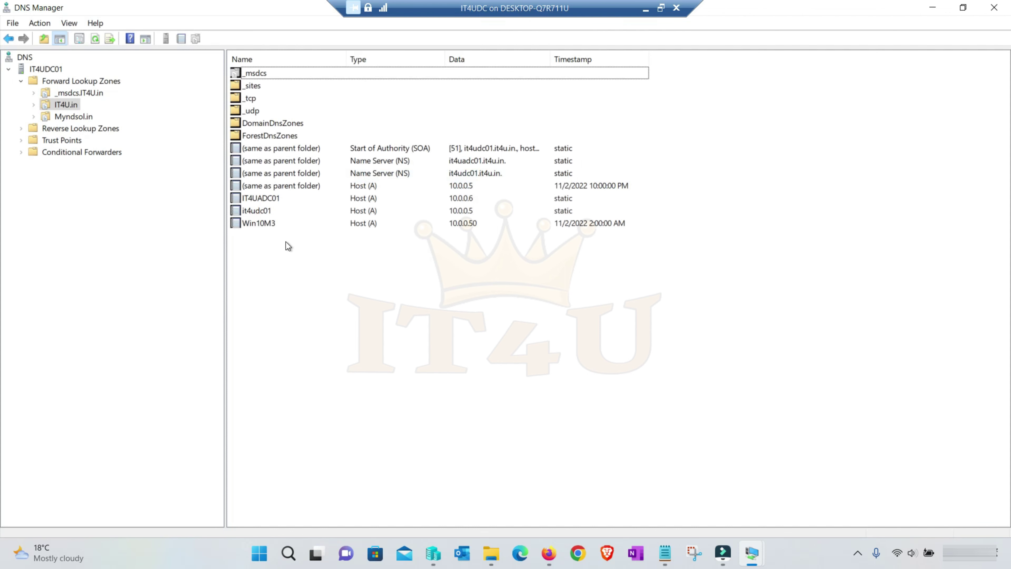
left_click(74, 117)
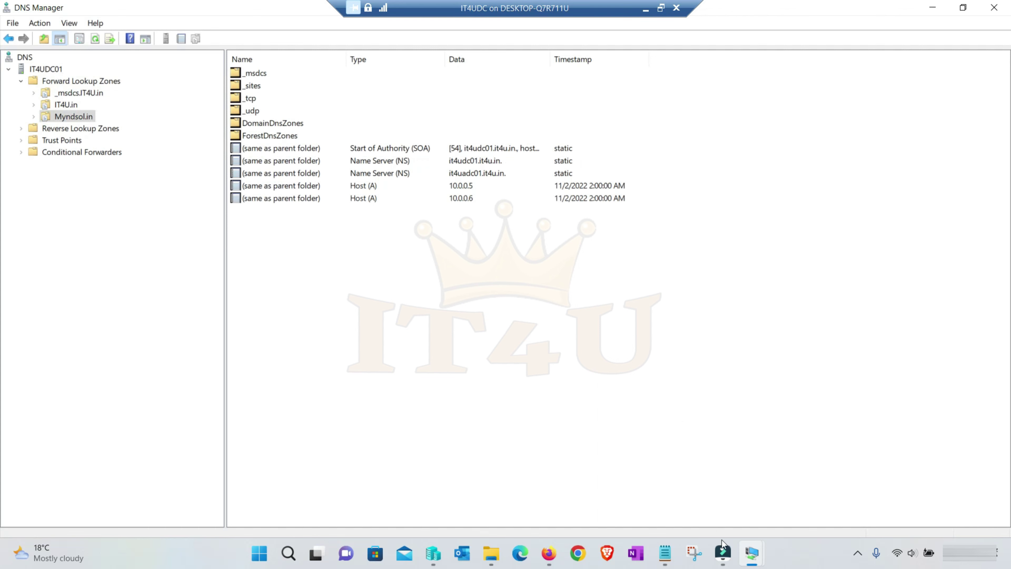
- On the Windows 10 M3 VM, sign in as Other user with the myndsol.in domain administrator account and password
mouse_move(751, 556)
left_click(817, 498)
left_click(426, 304)
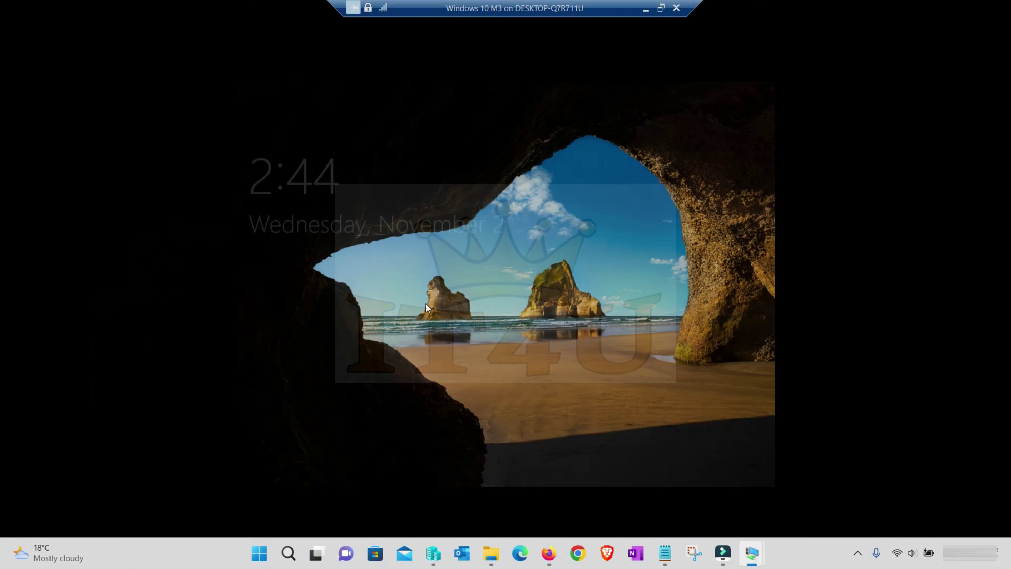
left_click(334, 456)
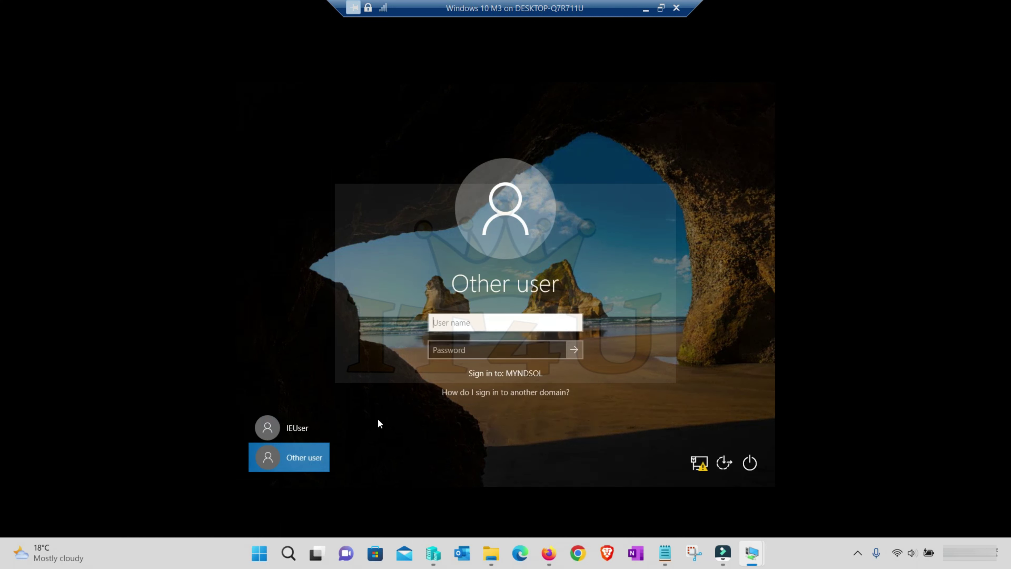
type("admin")
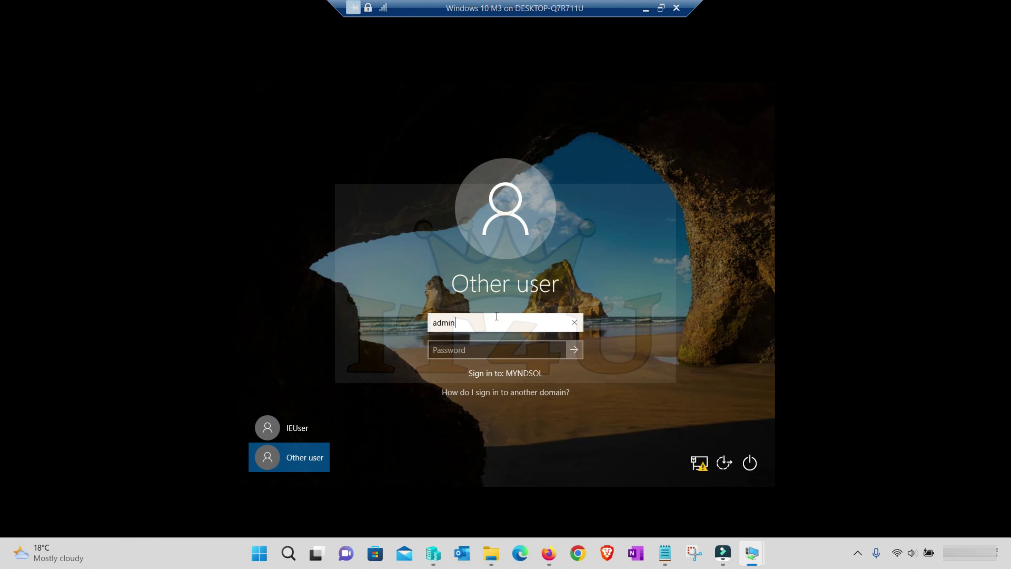
type("istrator@myndsol.in")
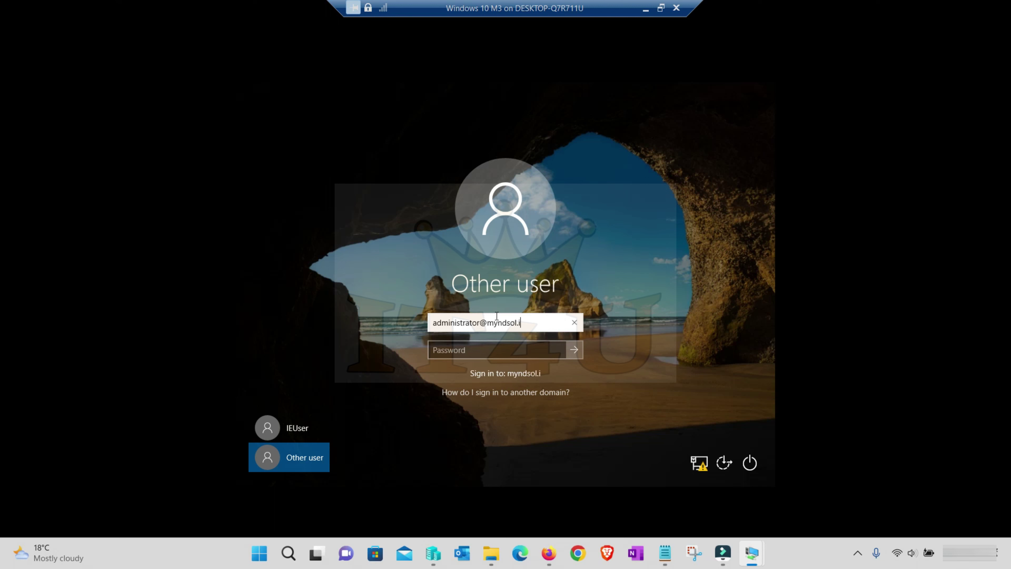
key("Tab")
type("Password@123")
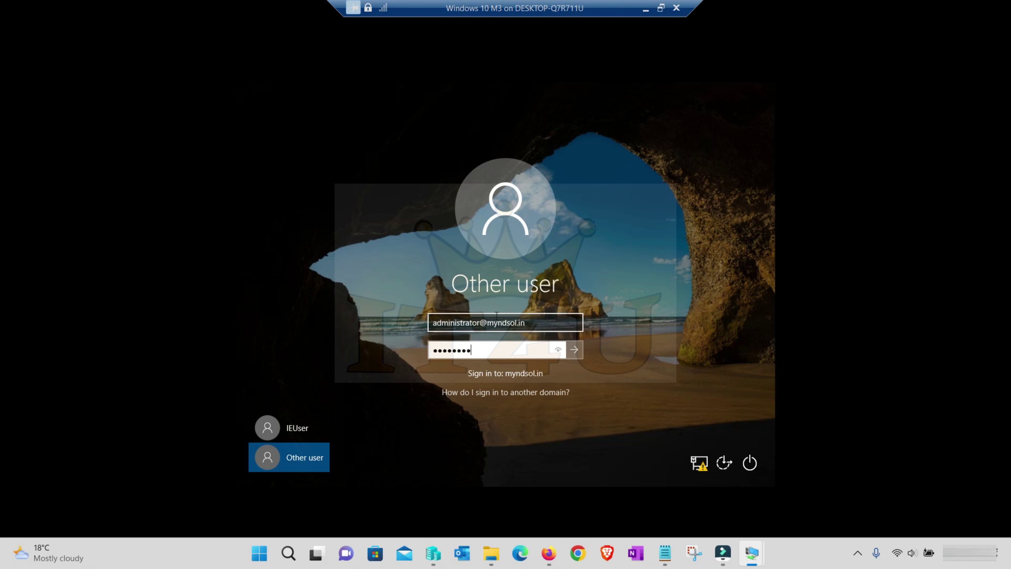
key("Return")
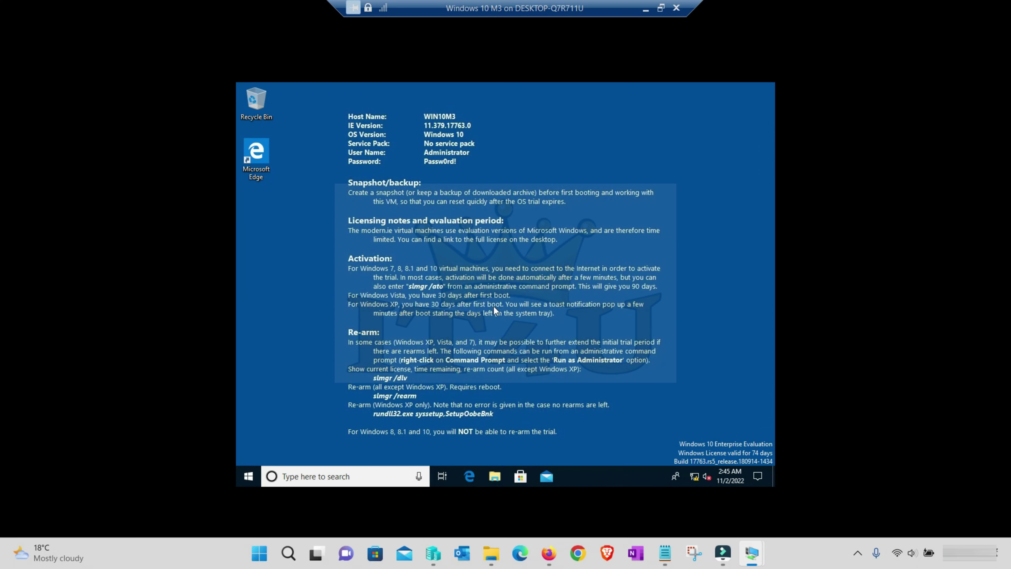
- Run whoami in an administrator Command Prompt and copy the myndsol\administrator output
key("super+r")
key("Return")
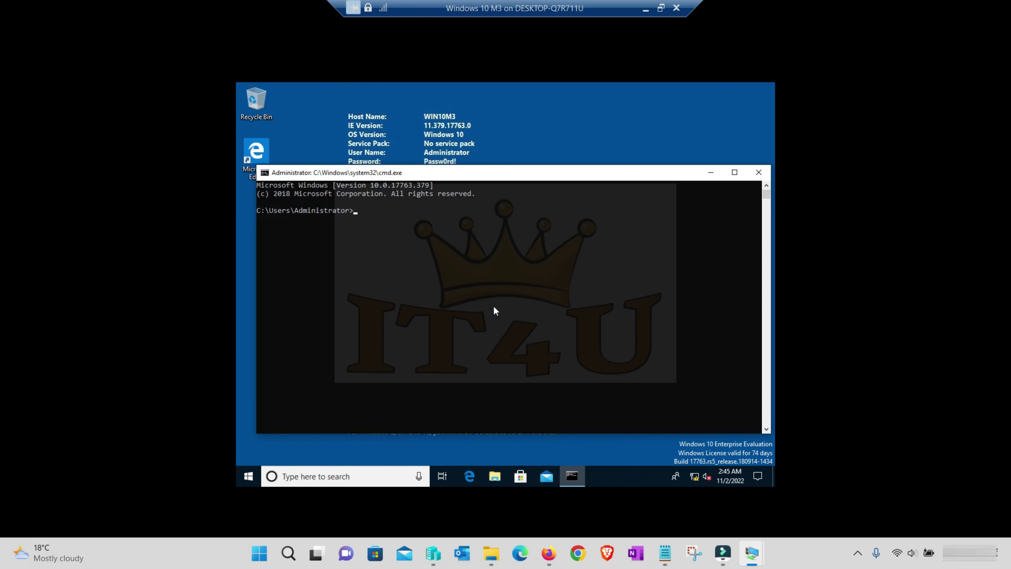
type("whoami")
key("Return")
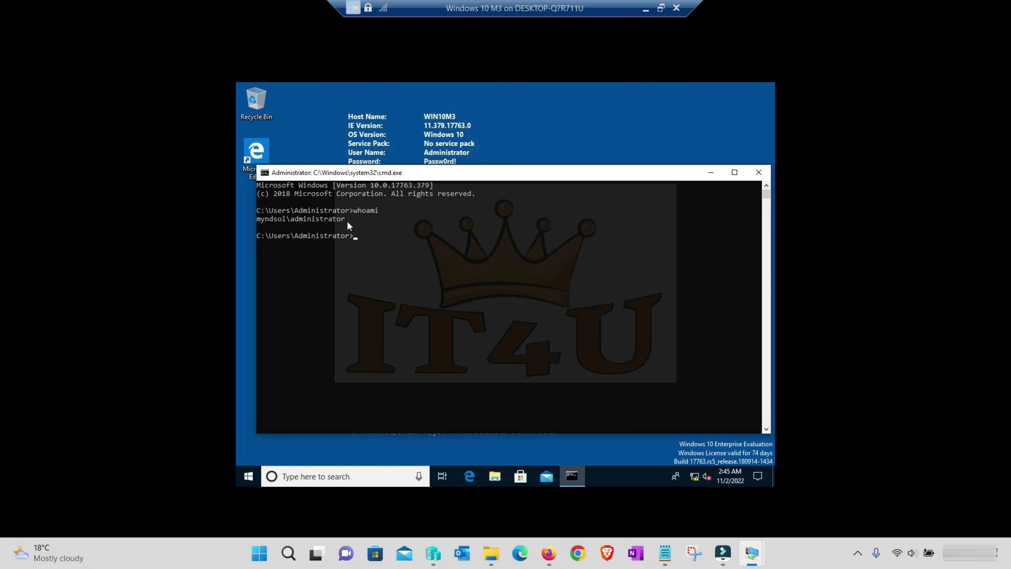
left_click_drag(347, 225, 281, 224)
right_click(430, 228)
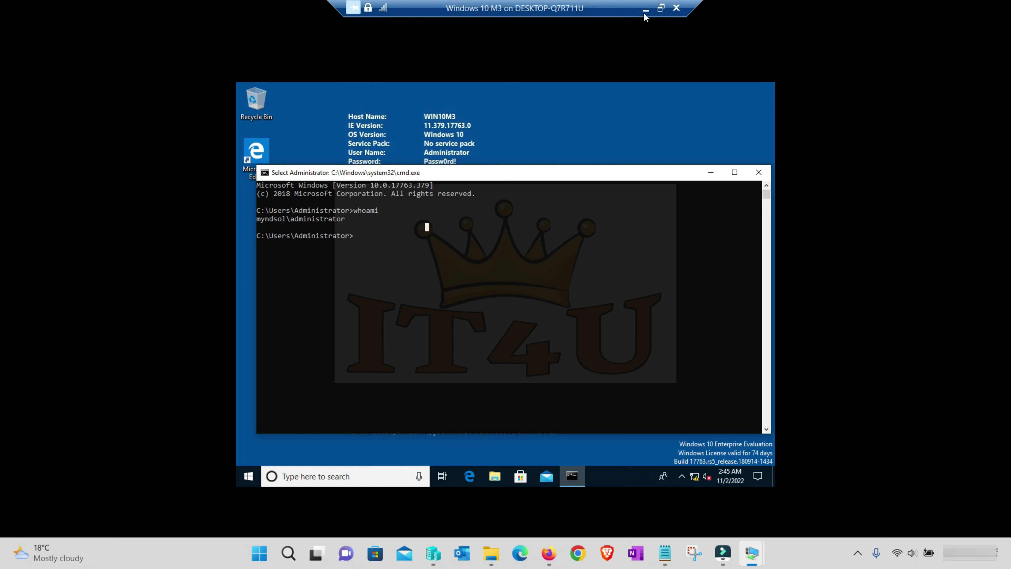
key("alt+Tab")
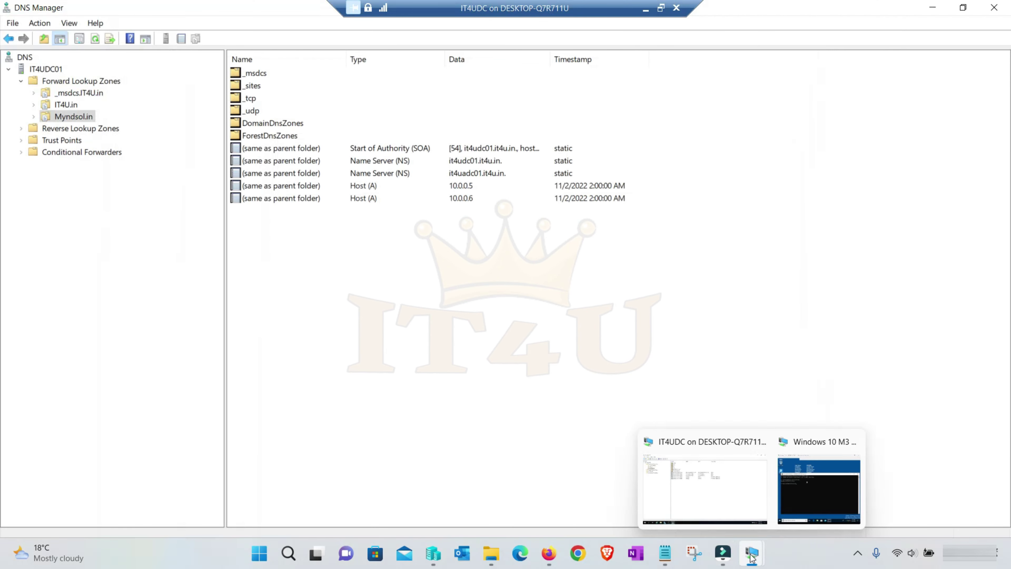
- Refresh the Myndsol.in zone and inspect the new Win10M3 host record
right_click(361, 289)
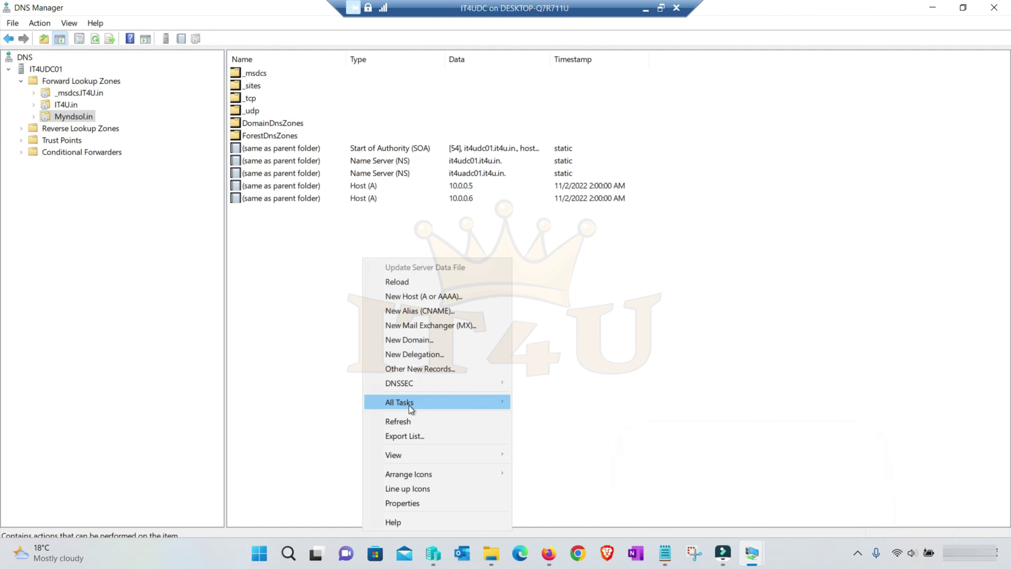
left_click(413, 422)
left_click(263, 210)
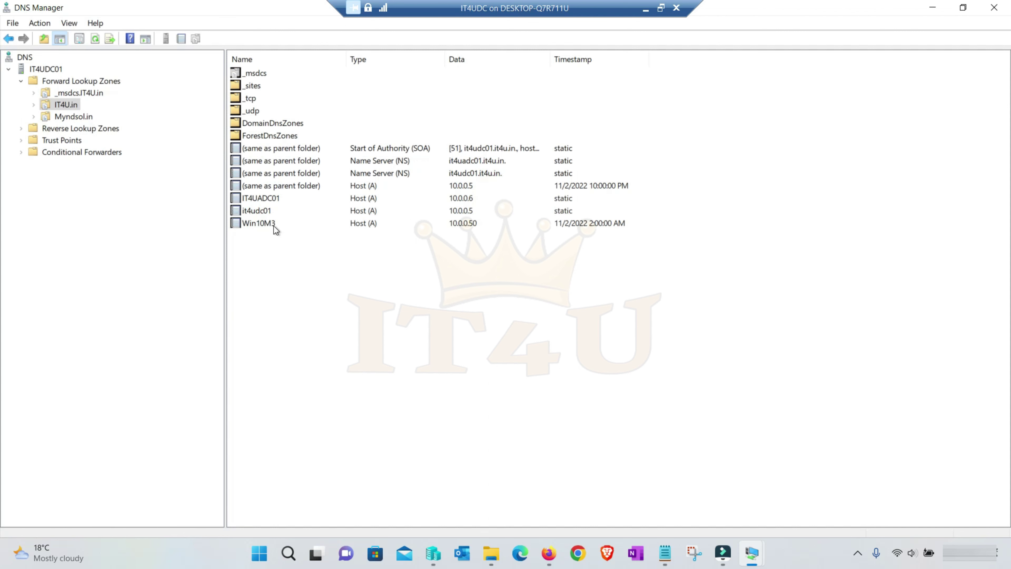
left_click(273, 225)
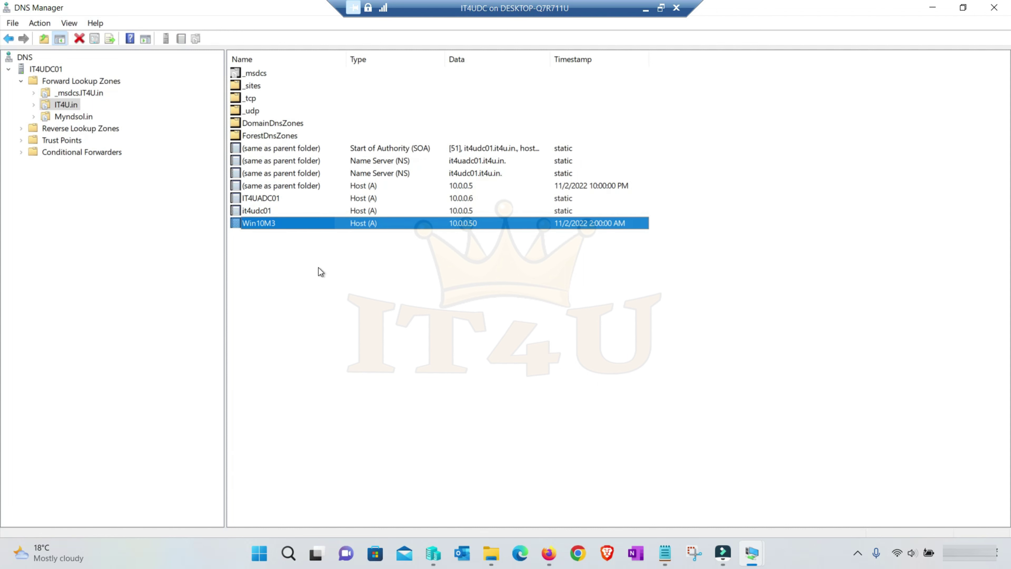
left_click(292, 259)
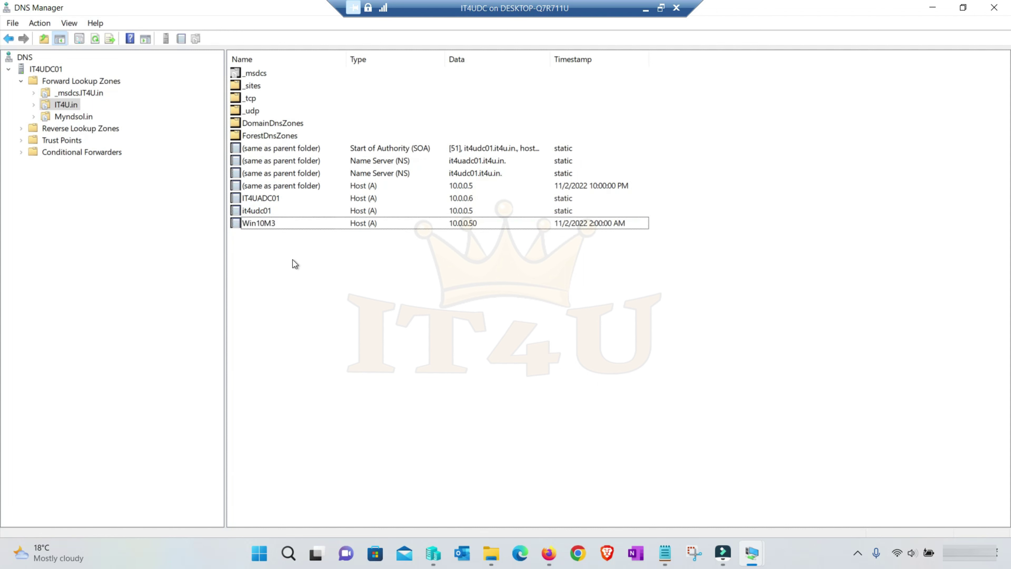
- Reselect the Myndsol.in zone, select the 10.0.0.6 Host (A) record, then bring Hyper-V Manager forward
left_click(80, 118)
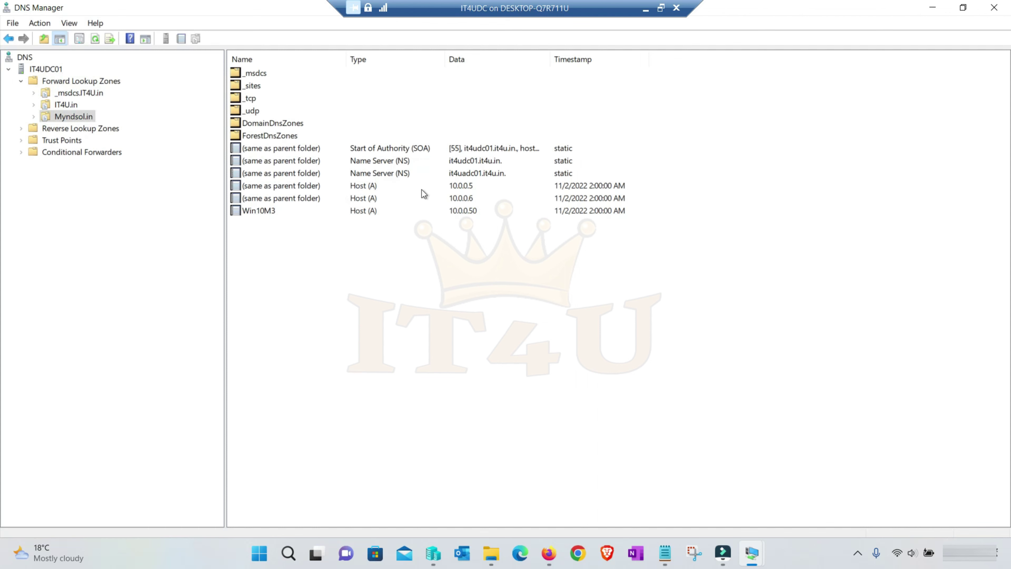
left_click(449, 199)
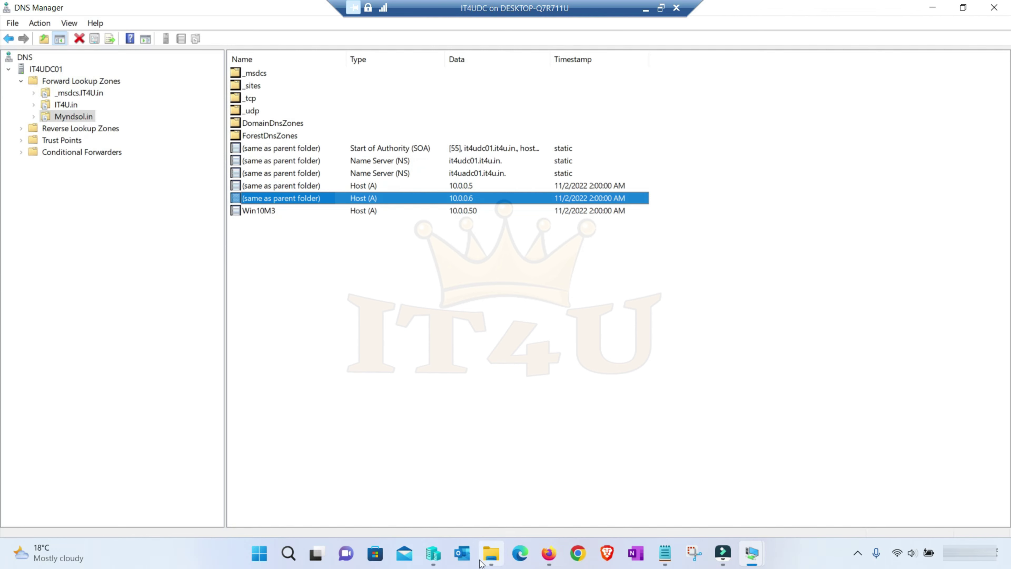
left_click(433, 553)
scroll(179, 145, "up", 1)
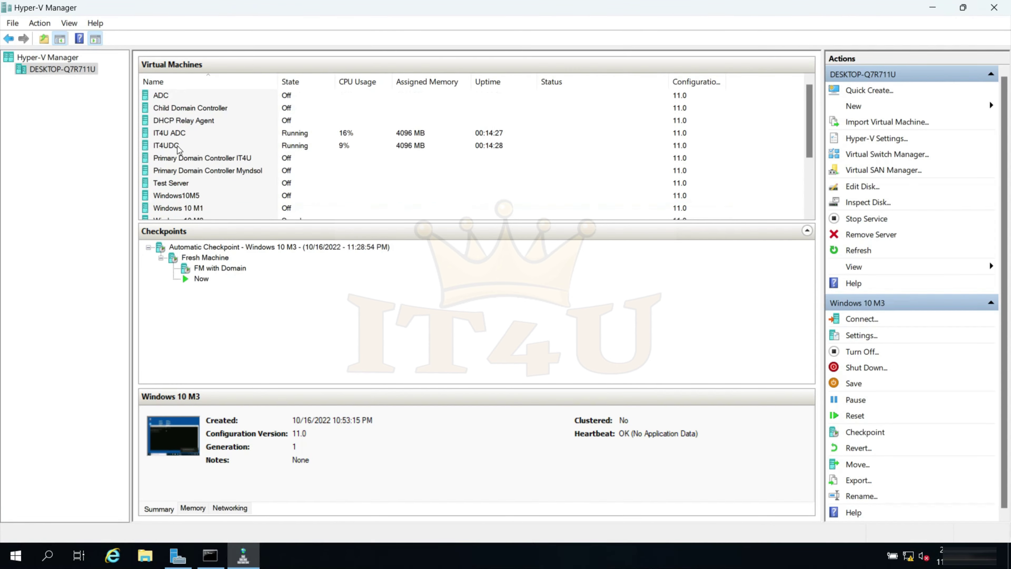
- Connect to IT4U ADC in full-screen mode and sign in as the MYNDSOL administrator
right_click(190, 136)
left_click(227, 146)
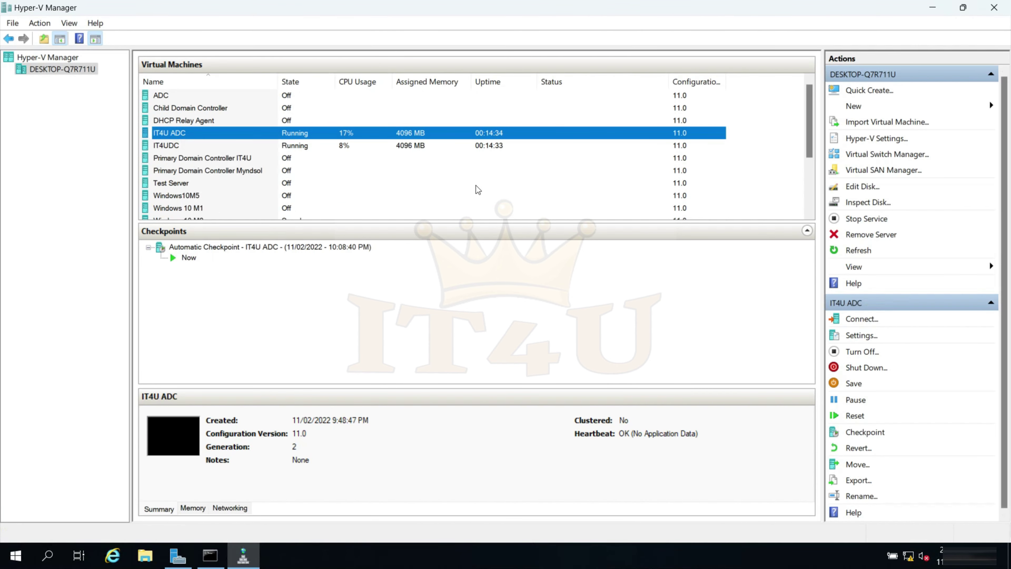
left_click_drag(314, 276, 353, 277)
left_click(379, 335)
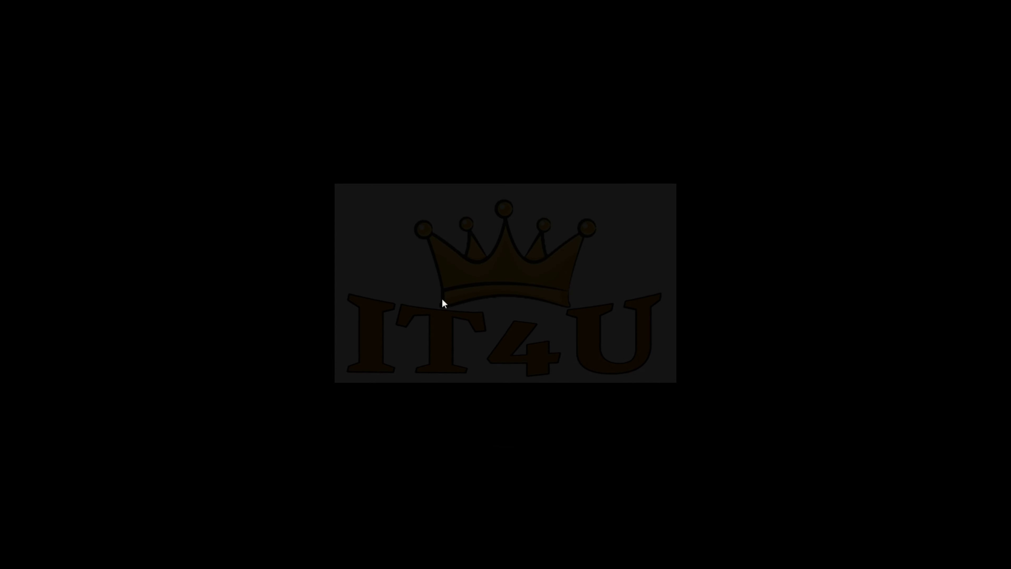
type("administrator")
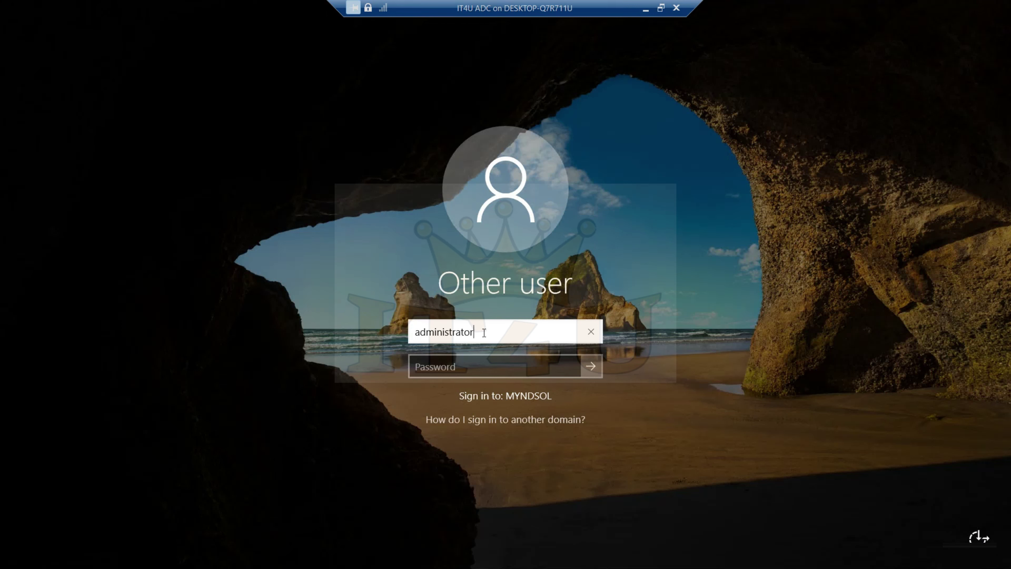
key("Tab")
type("Pa$$w0rd12")
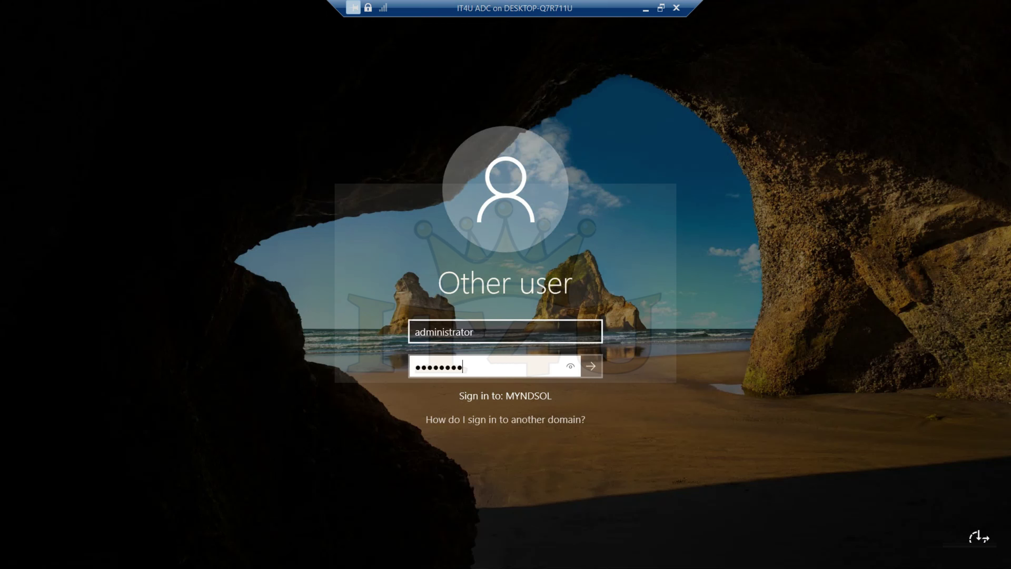
key("Return")
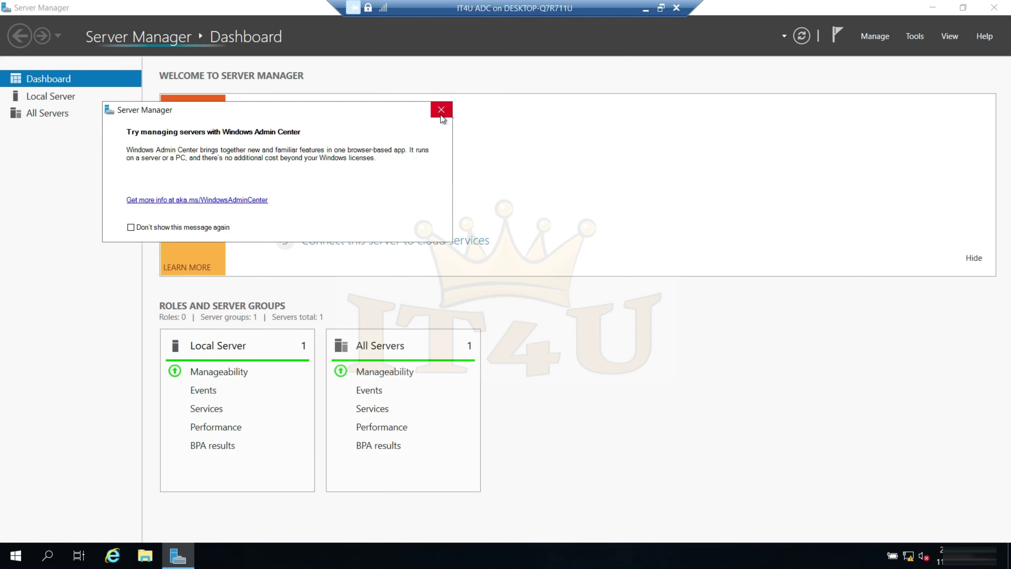
- From Local Server, open IT4UADC01's computer name change dialog and check its current IT4U.in full name
left_click(442, 114)
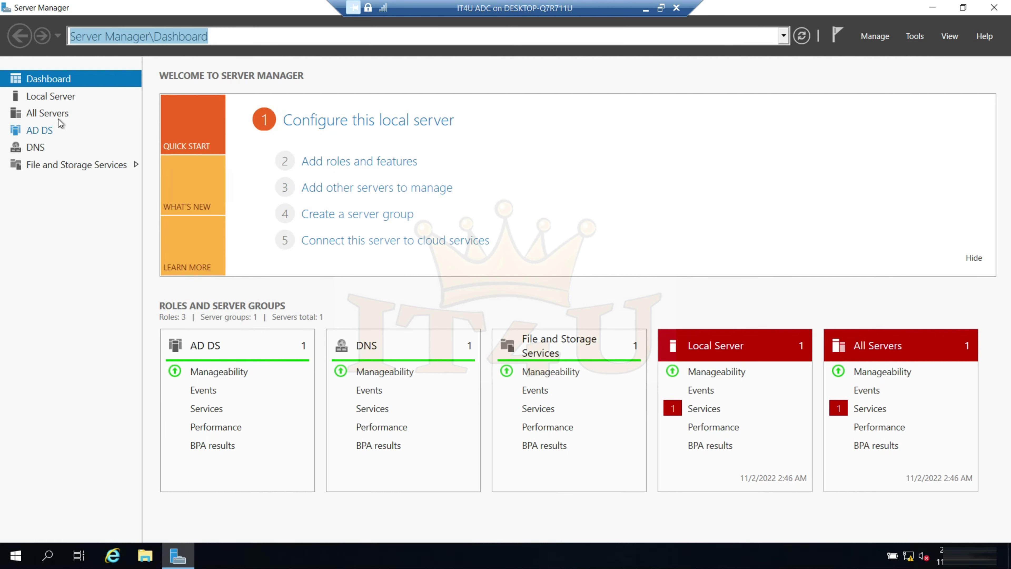
left_click(59, 99)
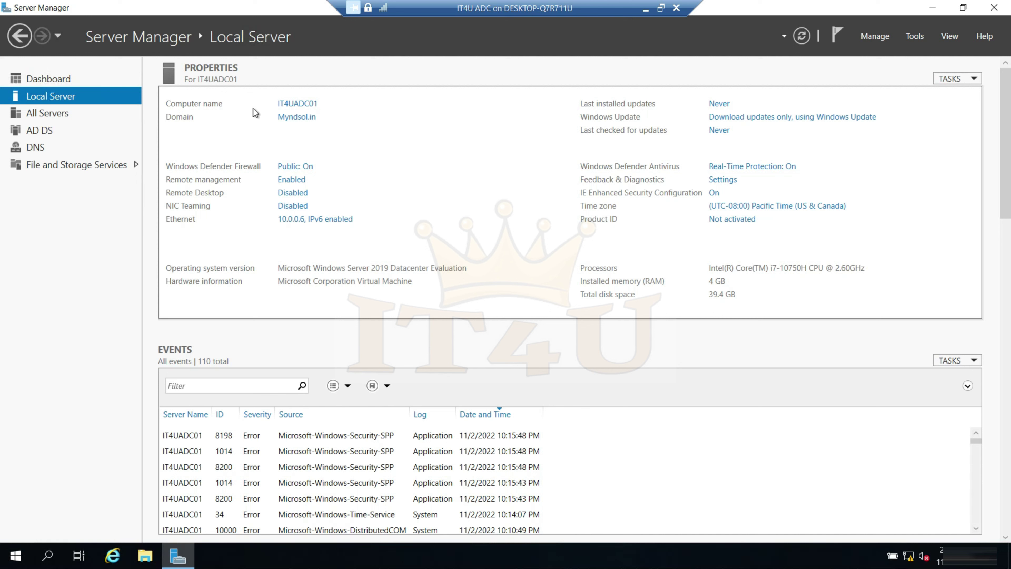
left_click(305, 105)
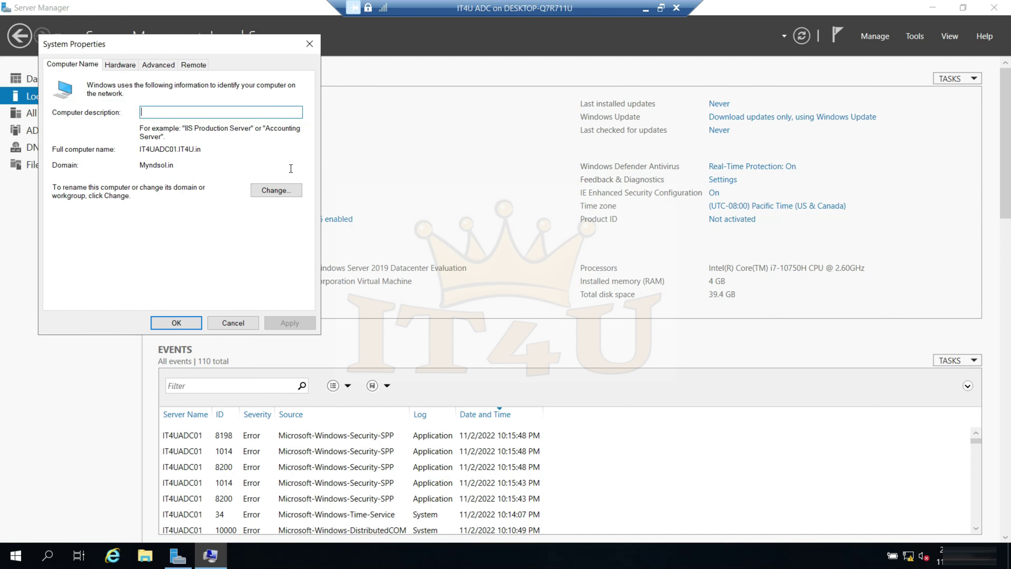
left_click(287, 195)
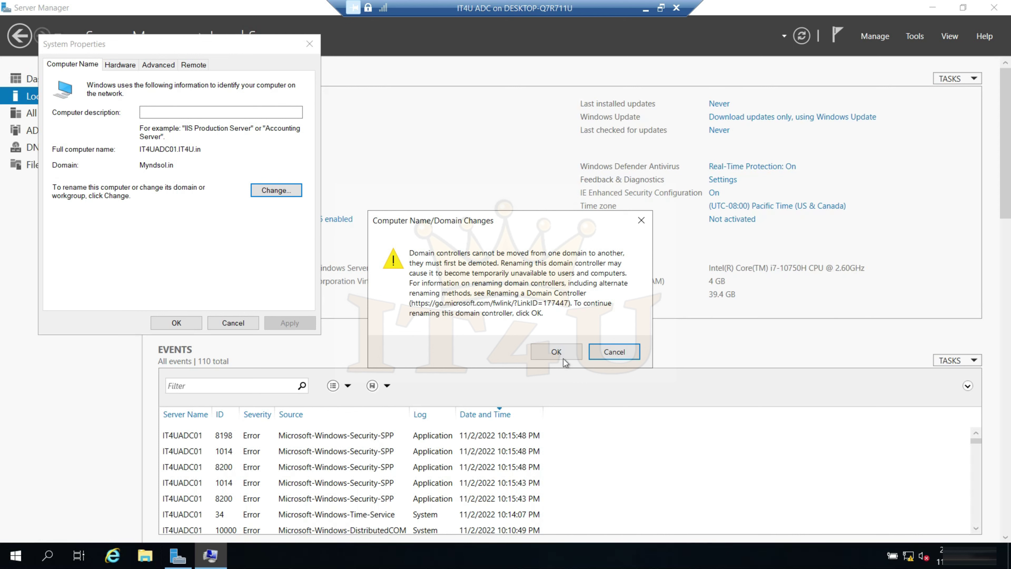
left_click(562, 355)
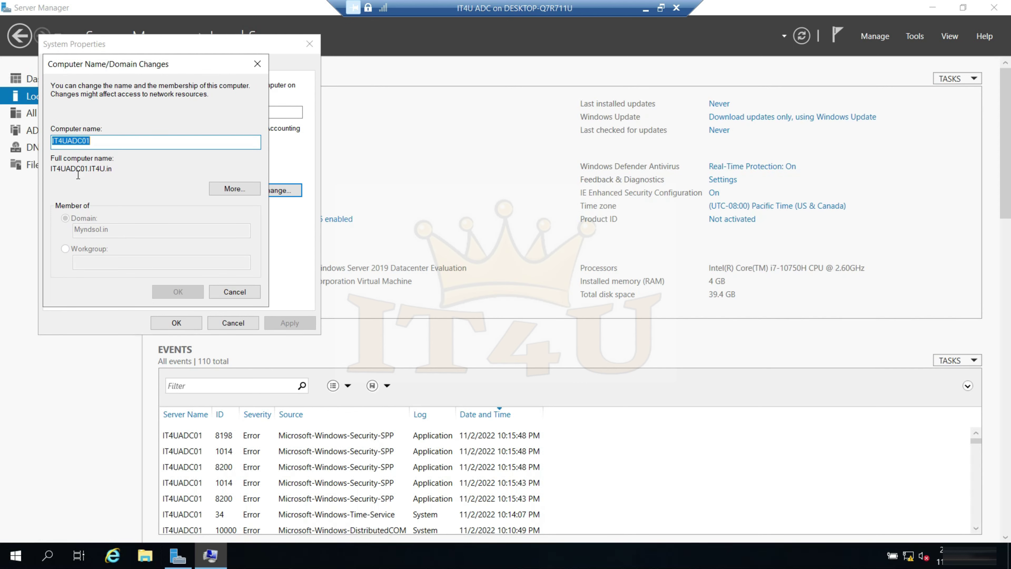
left_click_drag(118, 170, 50, 172)
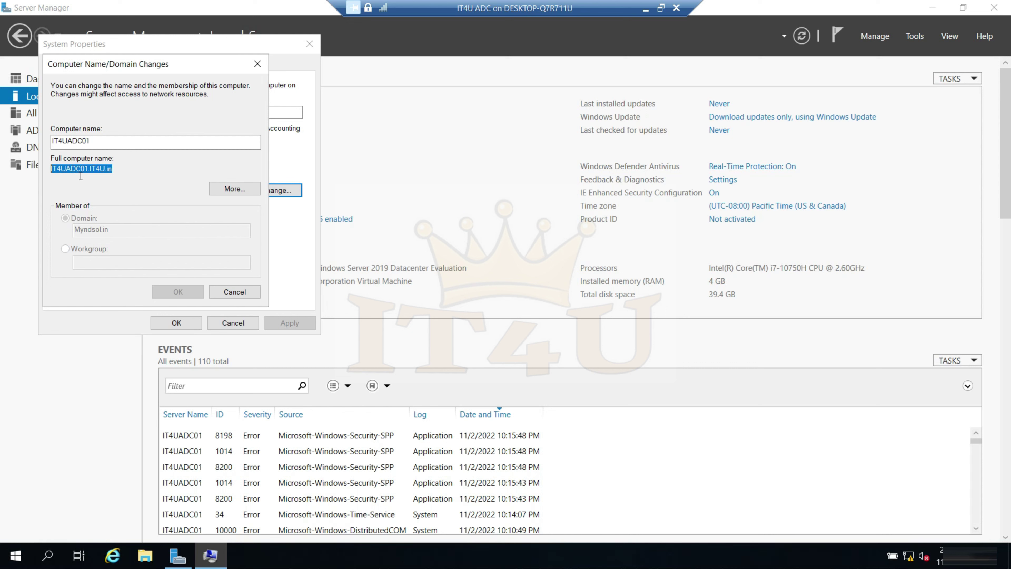
left_click_drag(118, 172, 63, 171)
left_click(121, 171)
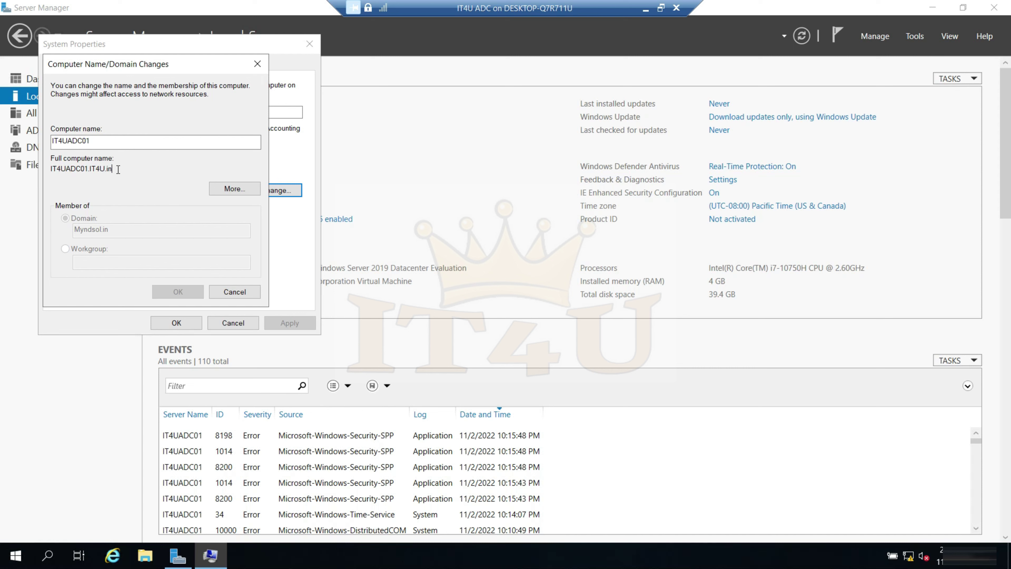
- Replace the IT4U.in primary DNS suffix with myndsol.in and OK through the dialogs
left_click(235, 189)
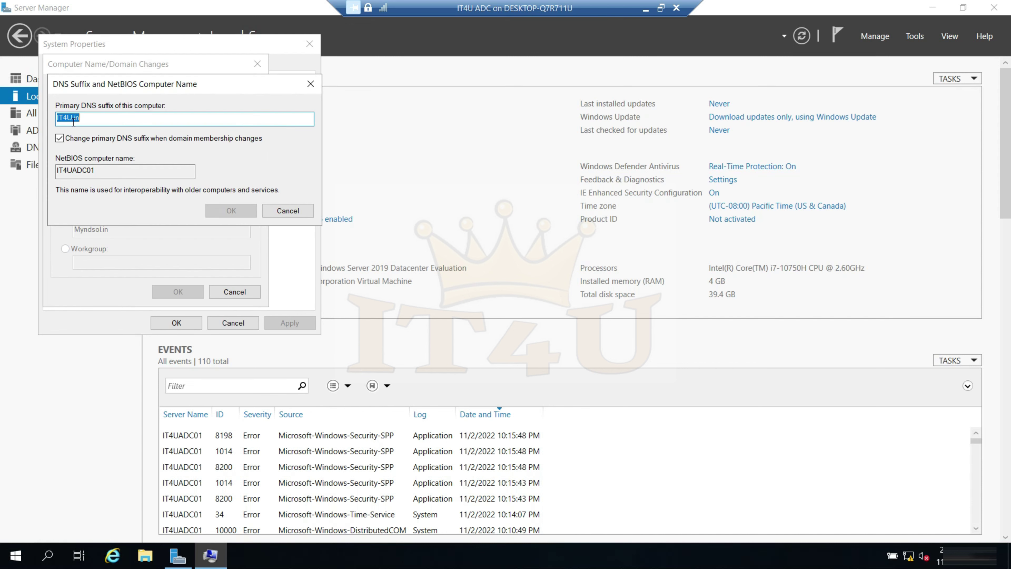
left_click(112, 119)
double_click(74, 119)
left_click(102, 119)
key("ctrl+a")
type("m")
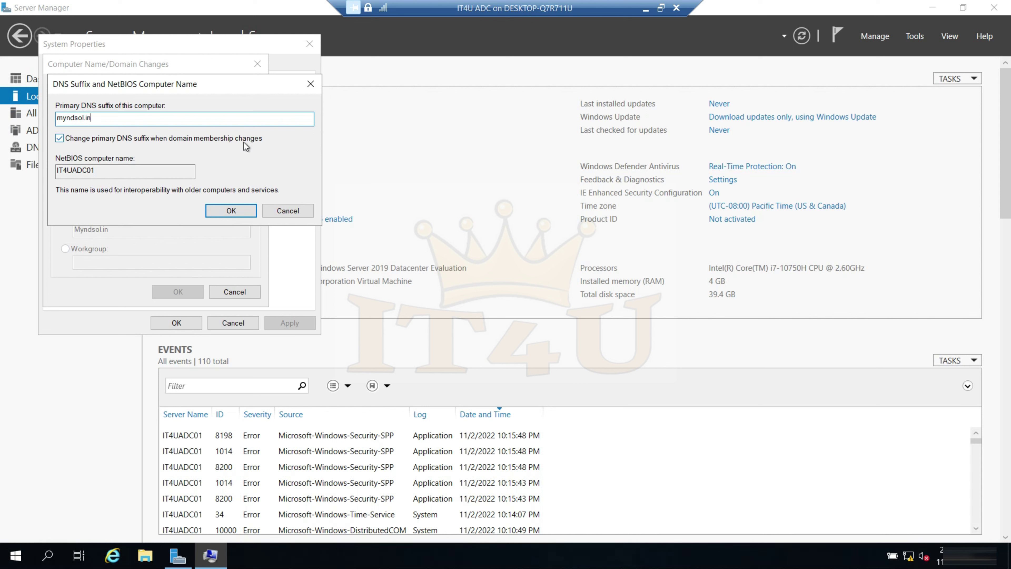
left_click(245, 212)
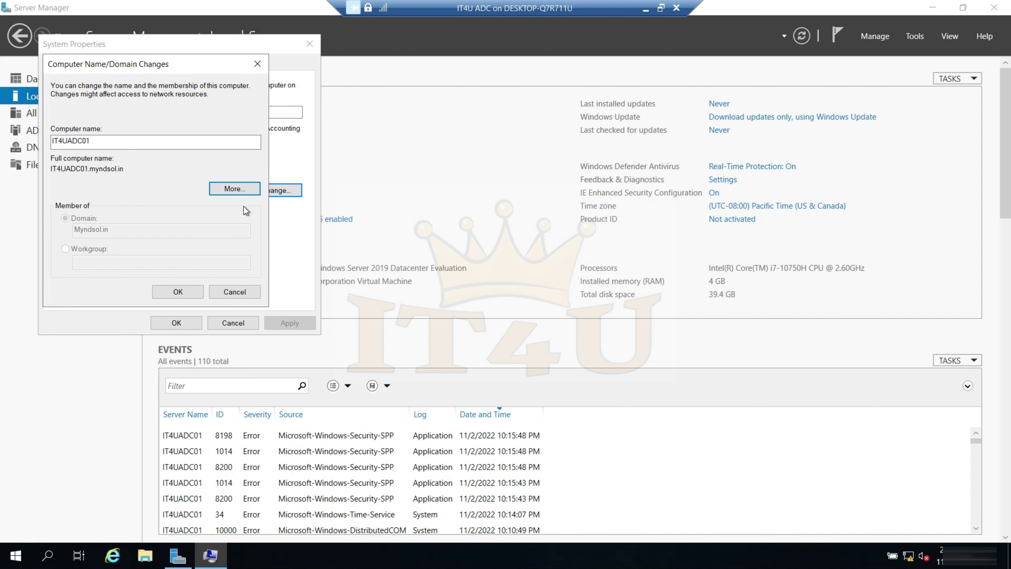
left_click(178, 292)
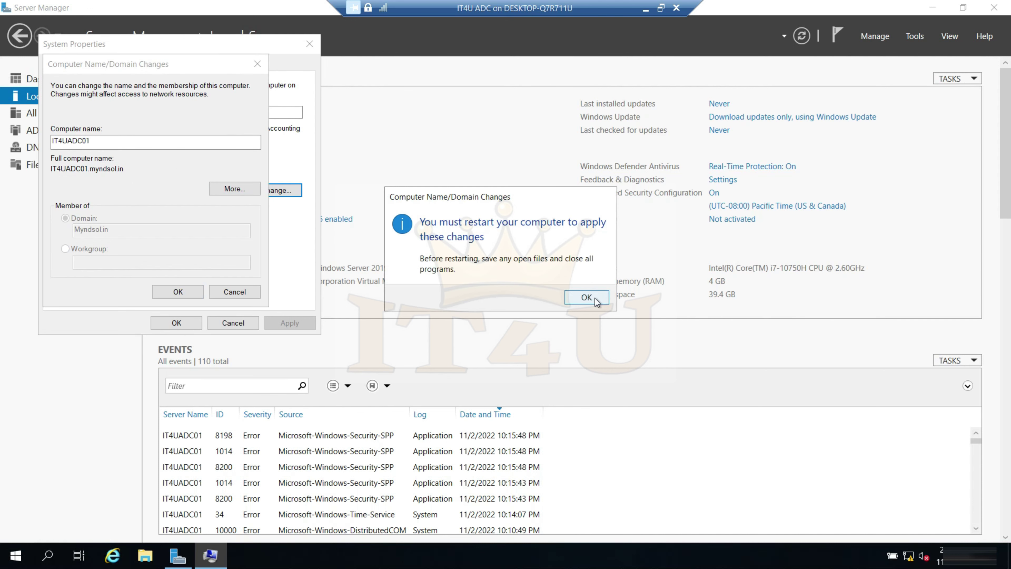
left_click(594, 299)
left_click(195, 321)
- Restart IT4UADC01, then connect to the IT4UDC virtual machine's Server Manager
left_click(503, 293)
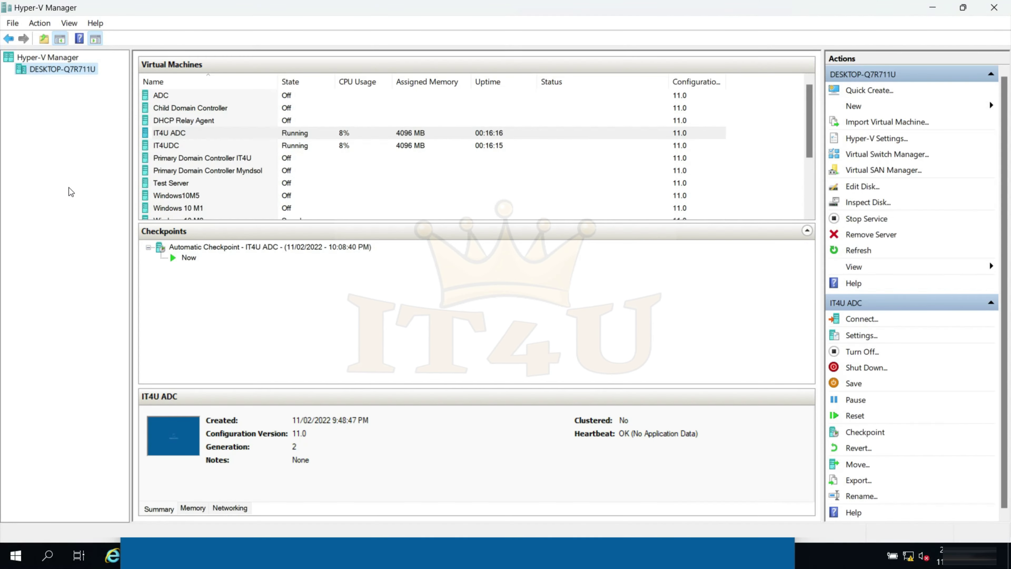
left_click(179, 145)
right_click(179, 145)
left_click(218, 155)
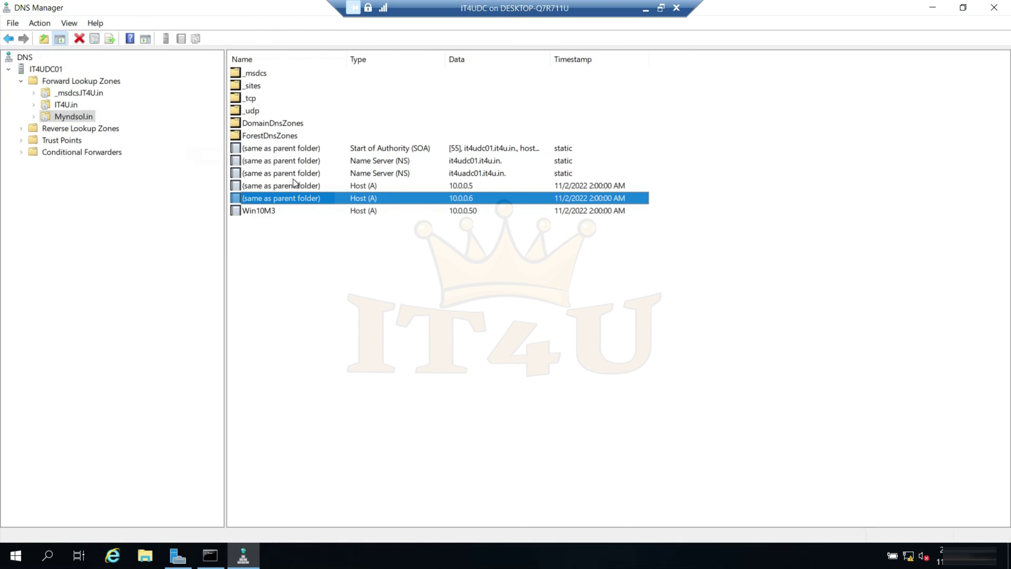
left_click(187, 556)
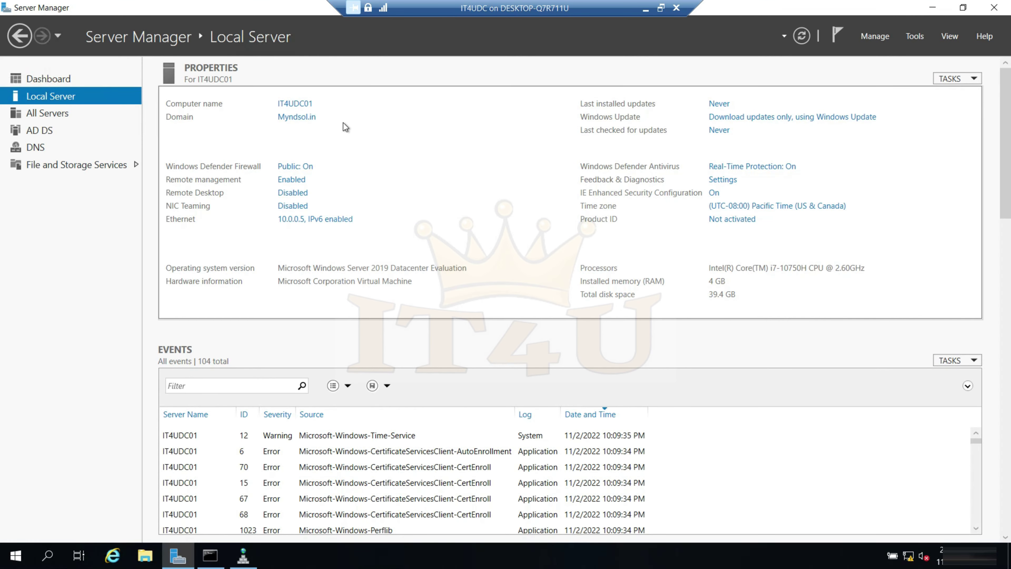
- Open IT4UDC01's computer name change dialog, accepting the domain controller rename warning
left_click(301, 105)
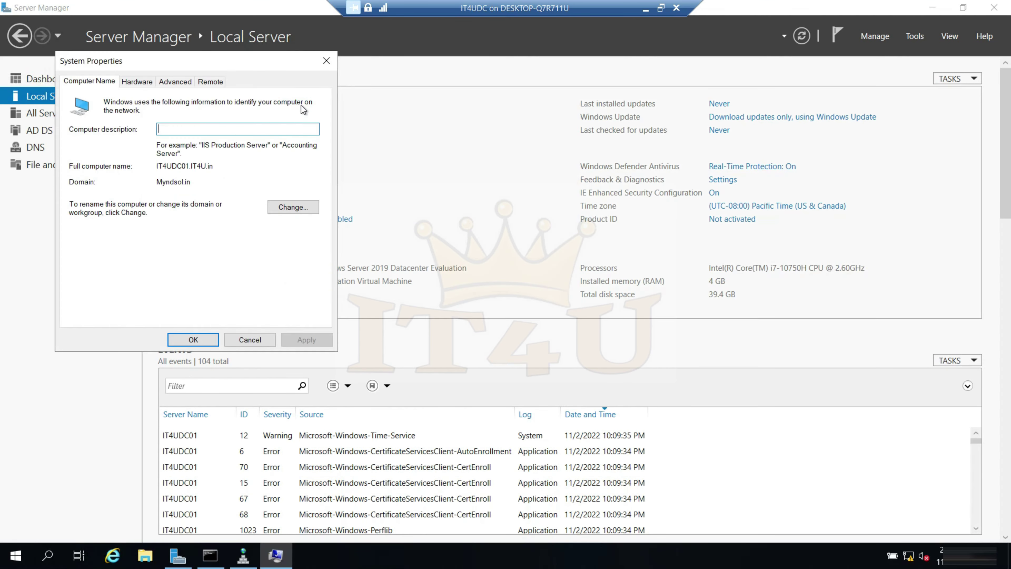
left_click(301, 208)
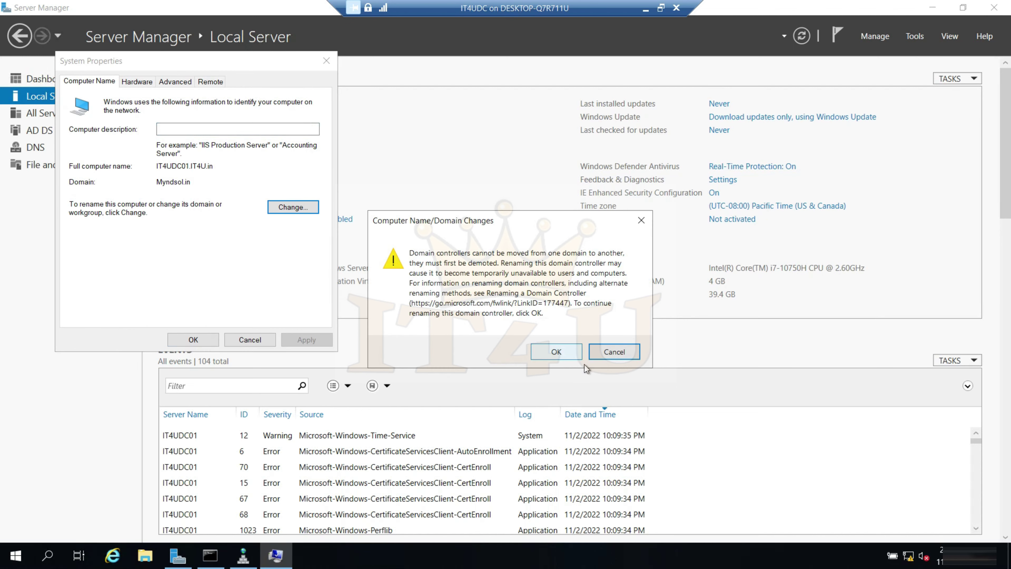
left_click(535, 350)
left_click_drag(125, 186, 84, 189)
- Change IT4UDC01's primary DNS suffix from IT4U.in to myndsol.in, apply, and restart
left_click(250, 205)
left_click(127, 136)
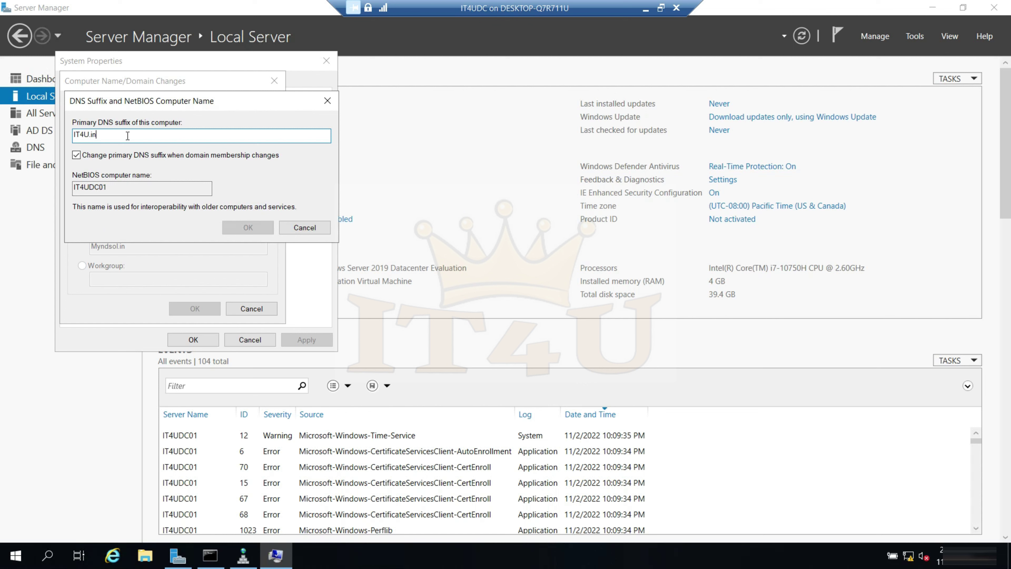
key("BackSpace")
key("BackSpace")
key("BackSpace")
key("BackSpace")
key("BackSpace")
key("BackSpace")
key("BackSpace")
type("myndsol")
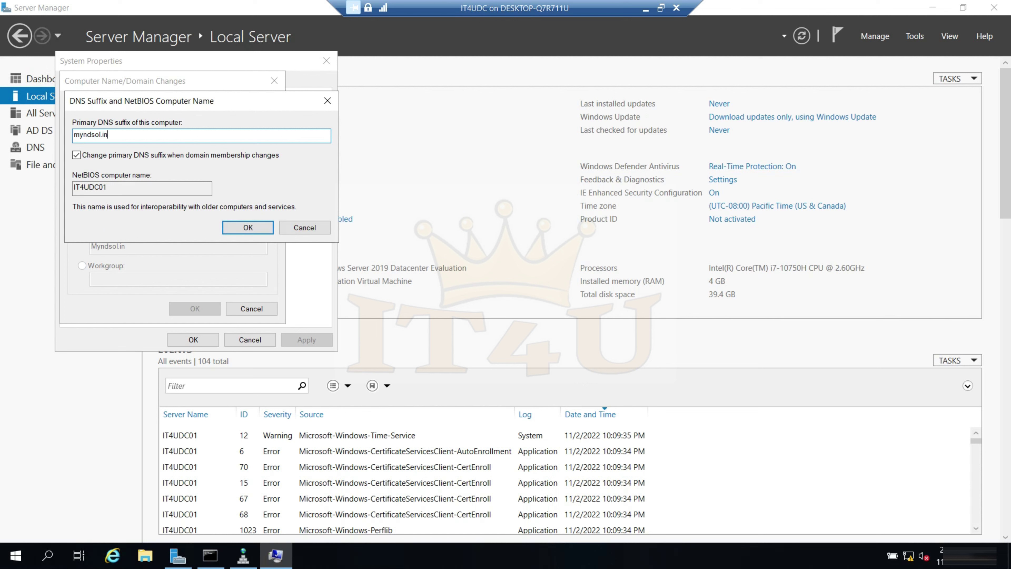
left_click(241, 227)
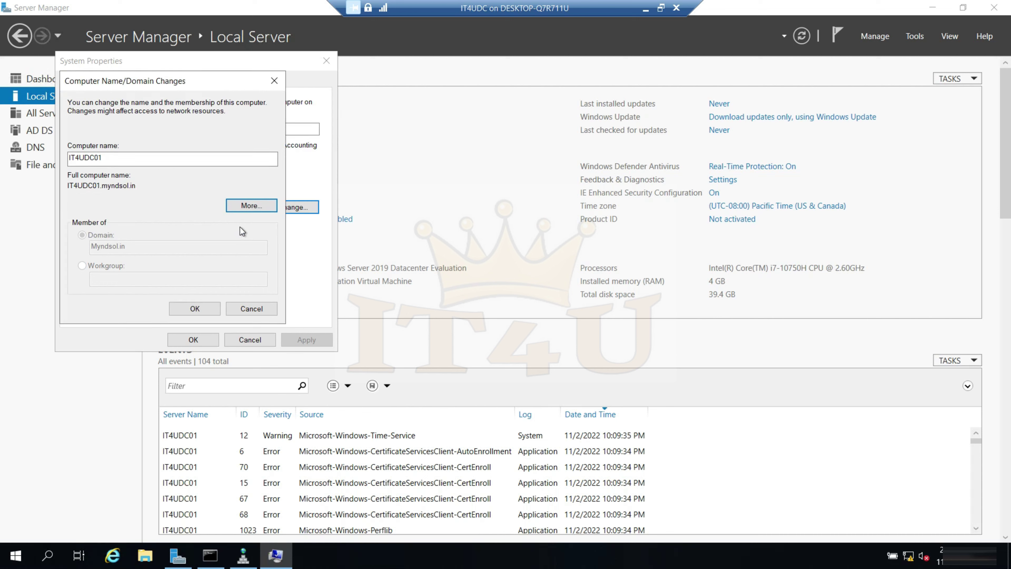
left_click(206, 309)
left_click(582, 295)
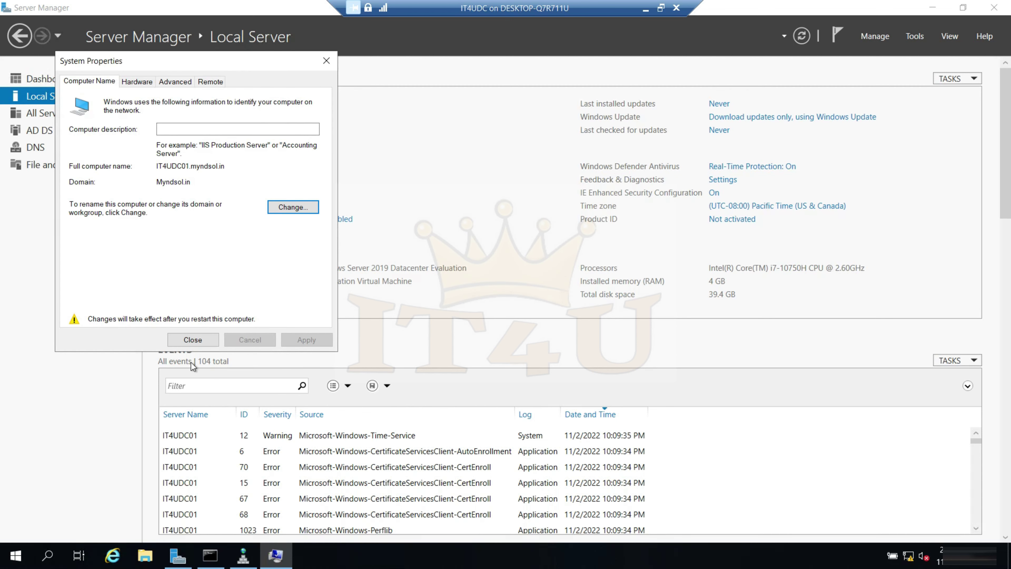
left_click(192, 339)
left_click(501, 294)
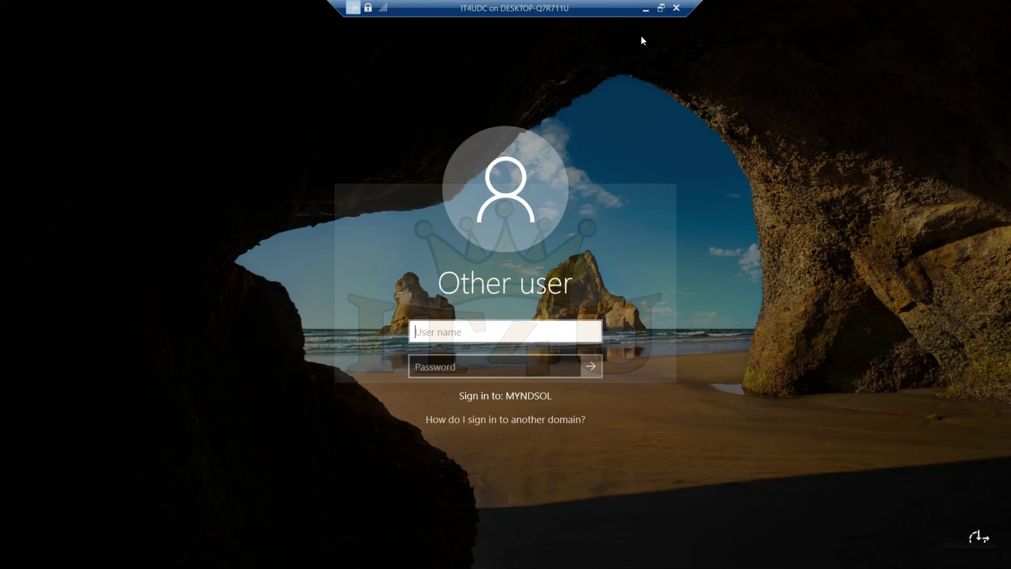
- Sign back in to IT4UDC01 as administrator and open the Local Server page
type("administrator")
key("Tab")
type("•••••••••••")
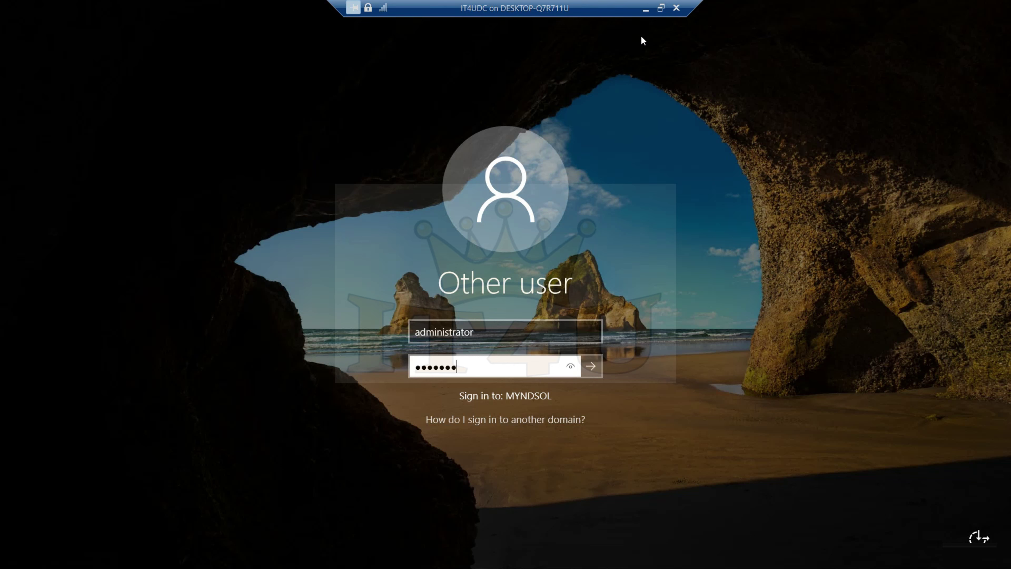
key("Return")
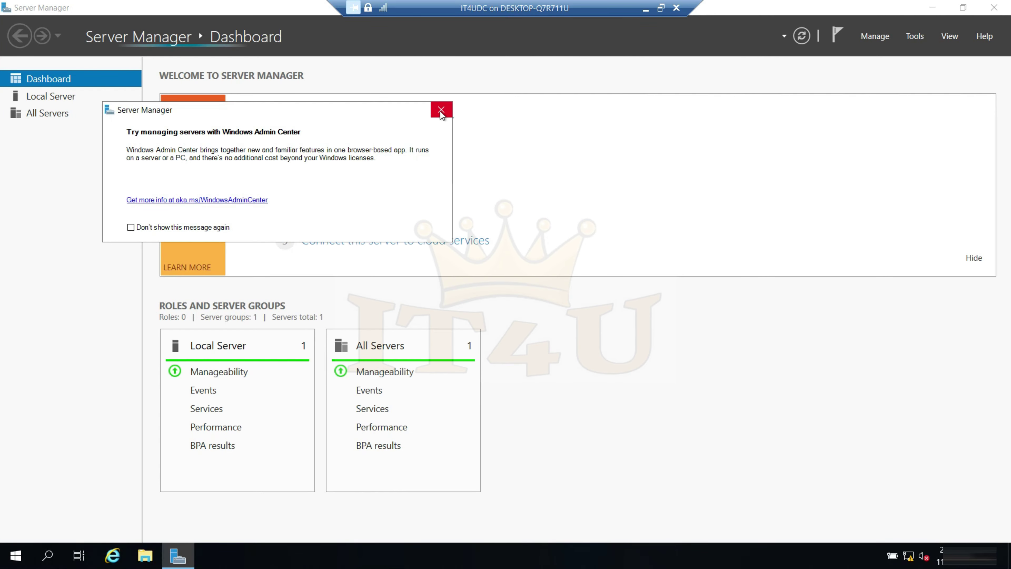
left_click(441, 112)
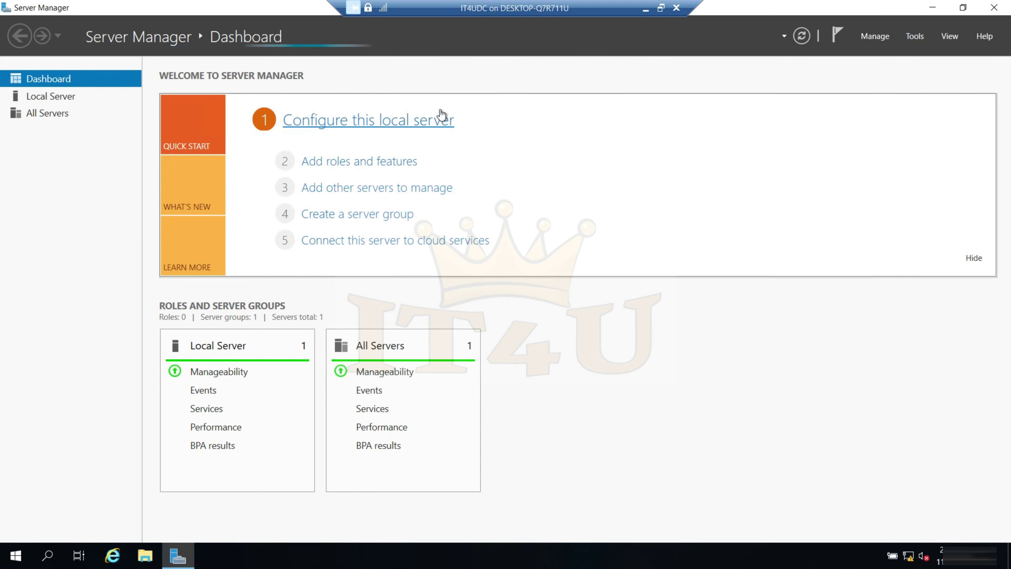
left_click(61, 97)
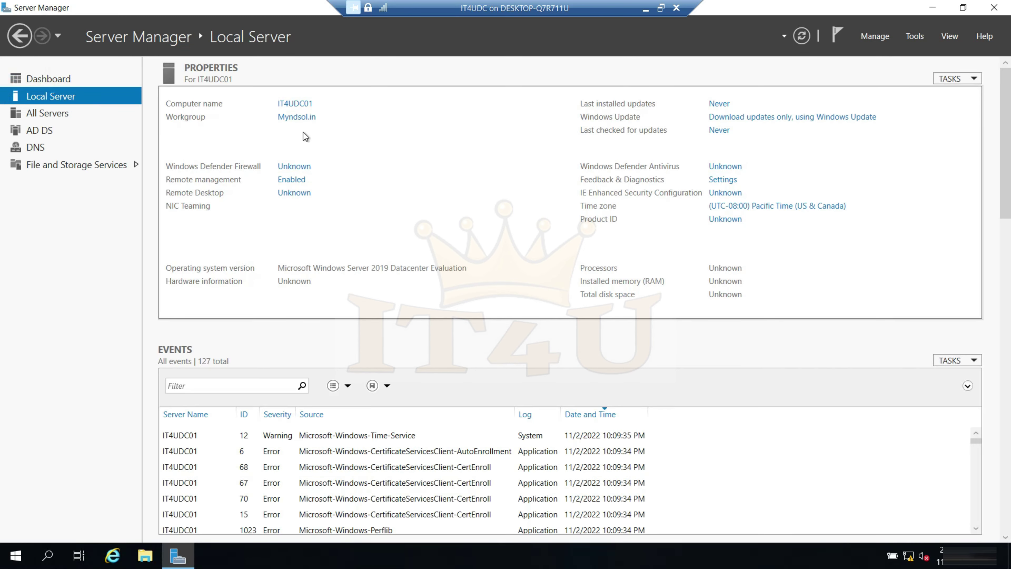
- Verify the full computer name is IT4UDC01.myndsol.in, then cancel and close System Properties
left_click(301, 105)
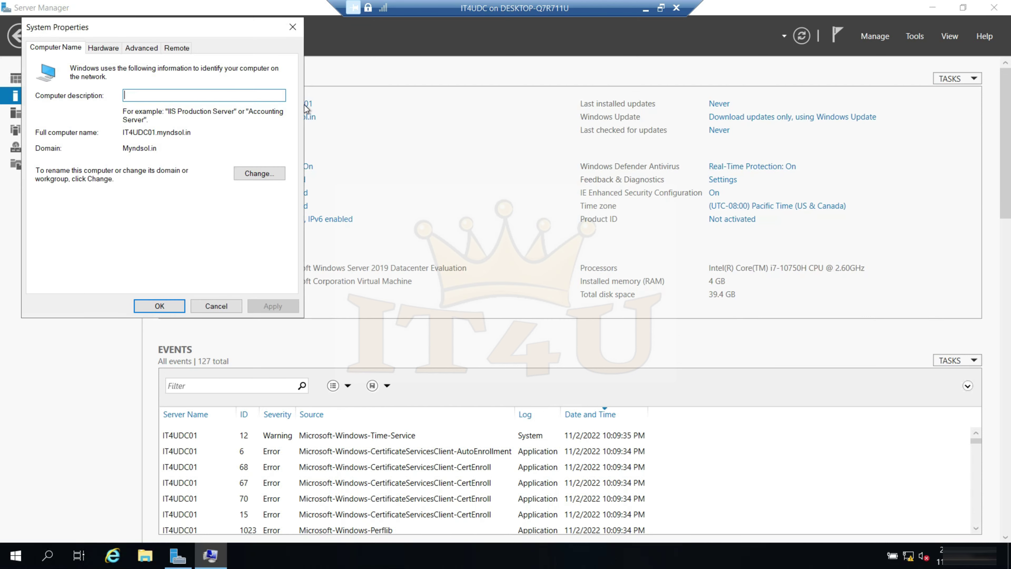
left_click(266, 176)
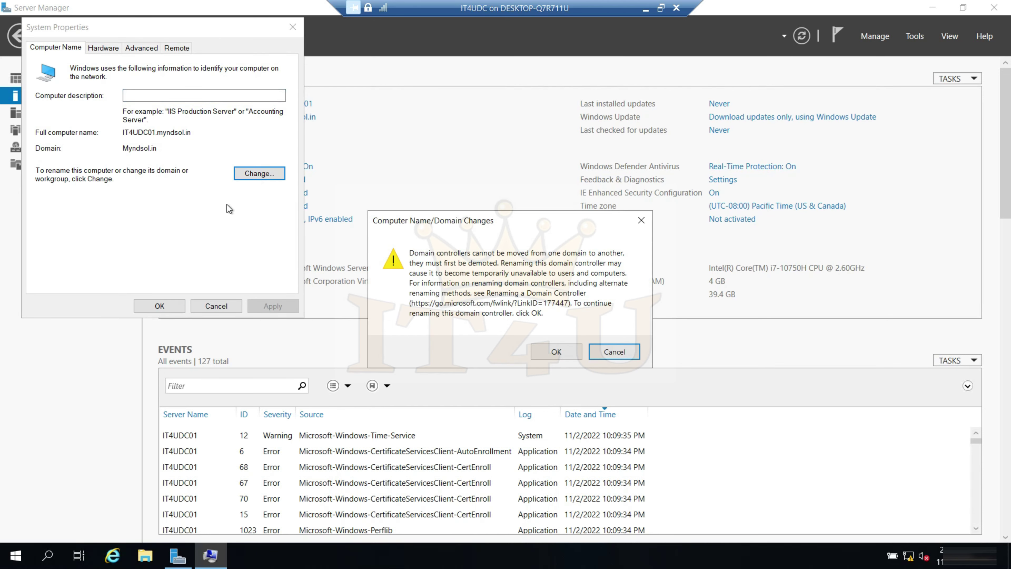
left_click(561, 358)
left_click_drag(104, 153, 31, 154)
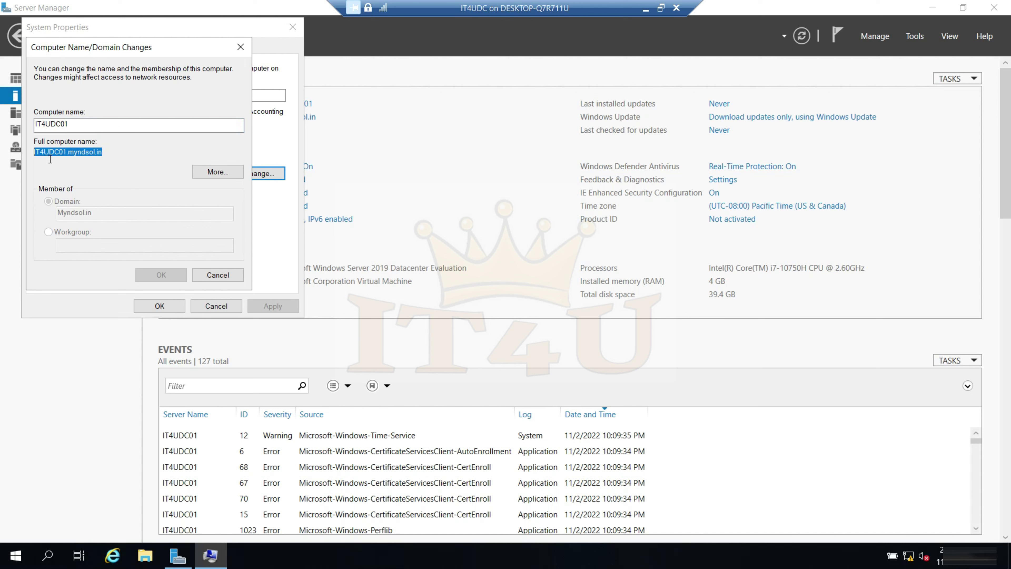
left_click(112, 154)
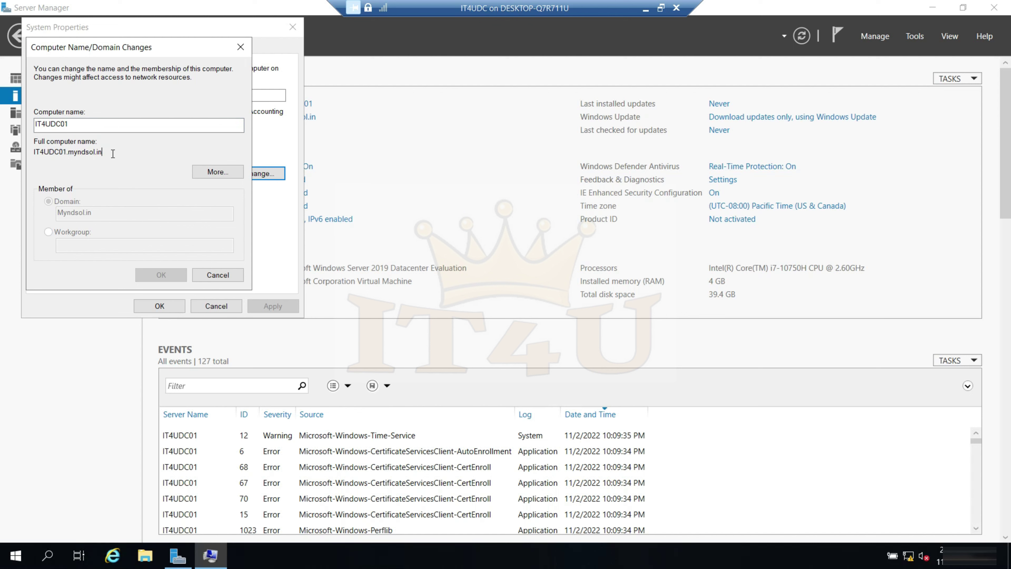
left_click_drag(87, 152, 38, 151)
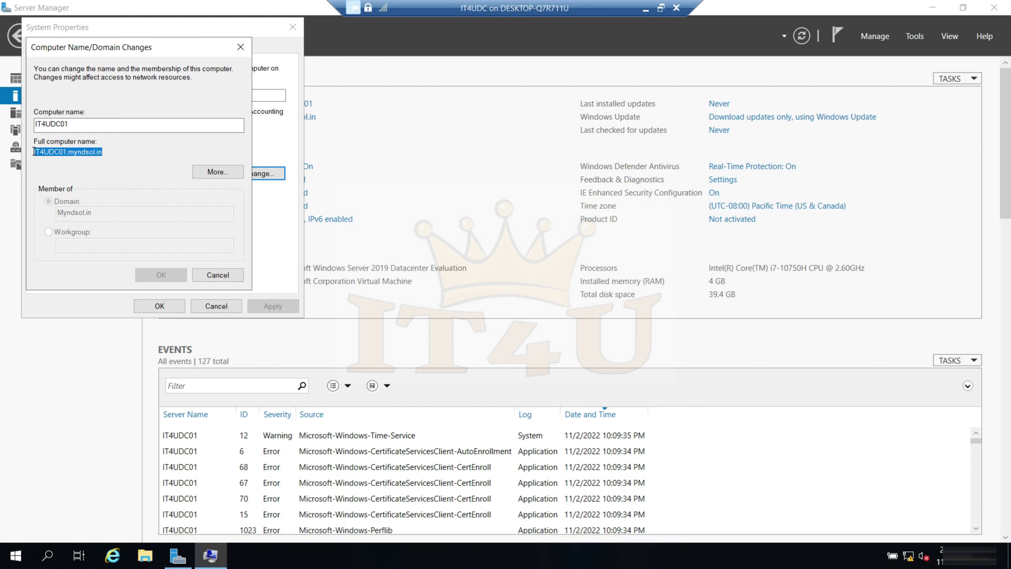
left_click(105, 150)
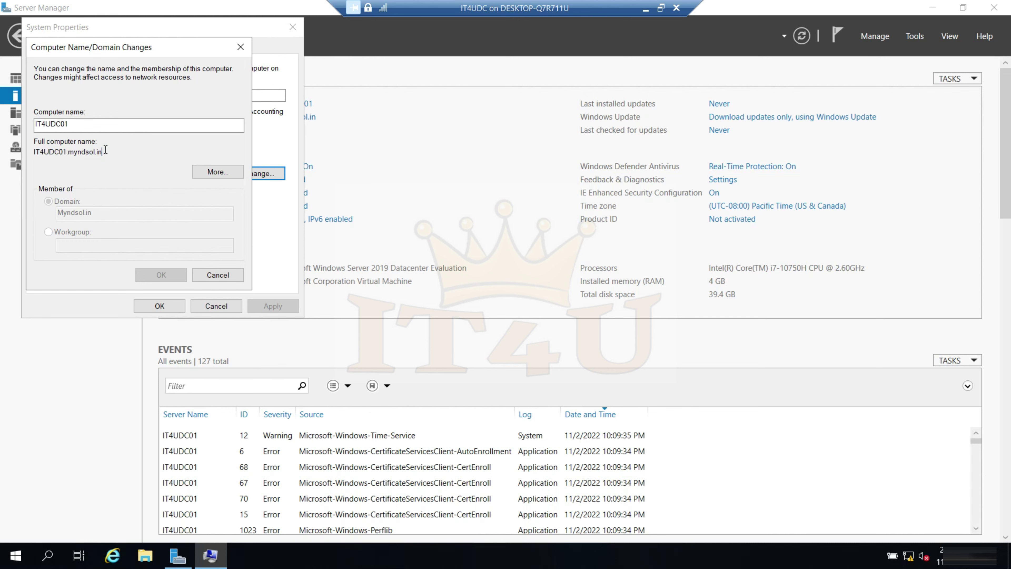
left_click(228, 279)
left_click(229, 306)
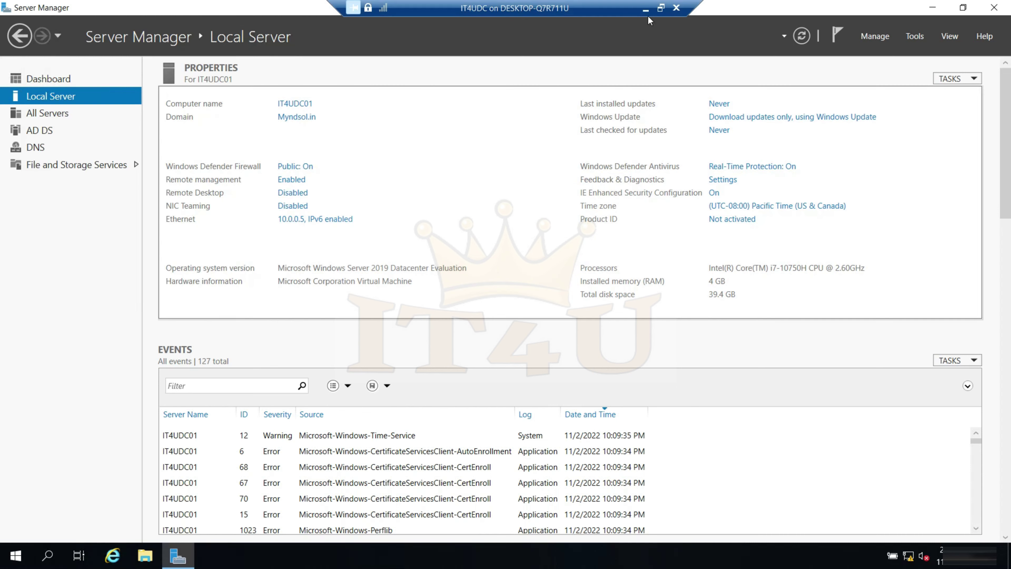
left_click(646, 8)
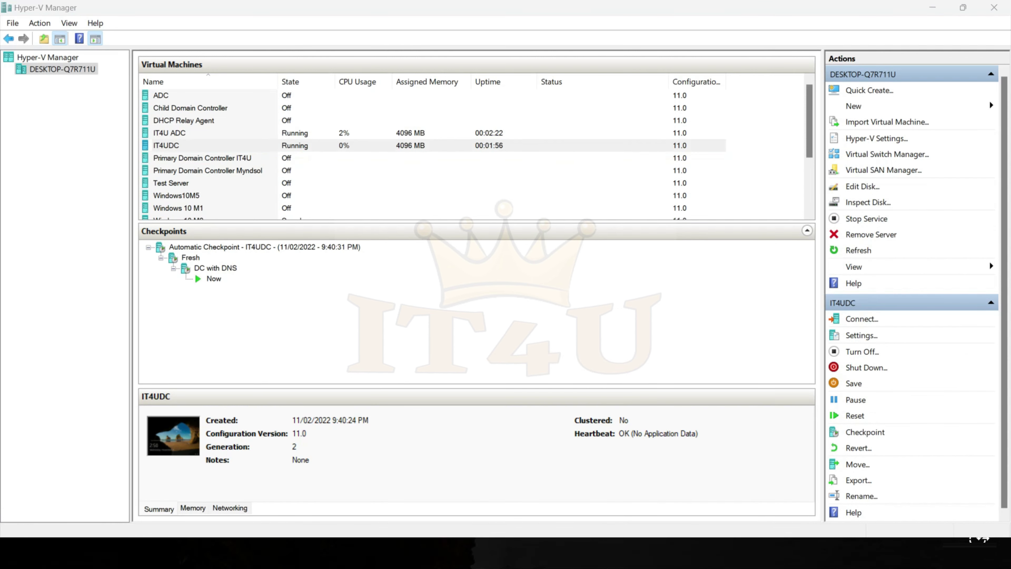
- Sign in to IT4U ADC with the administrator account and its password
type("administrator")
key("Tab")
type("•••••••••")
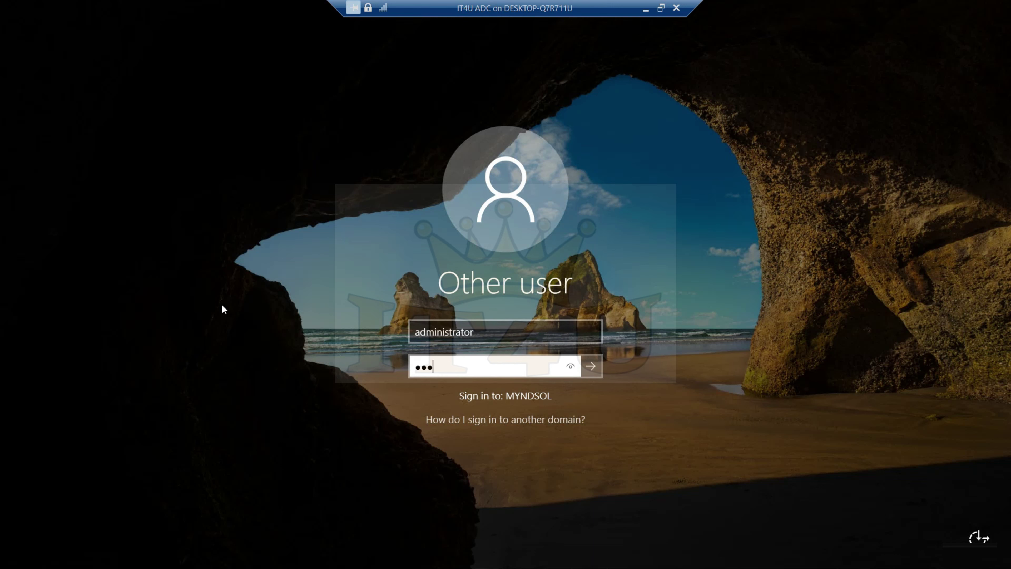
type("••")
key("Return")
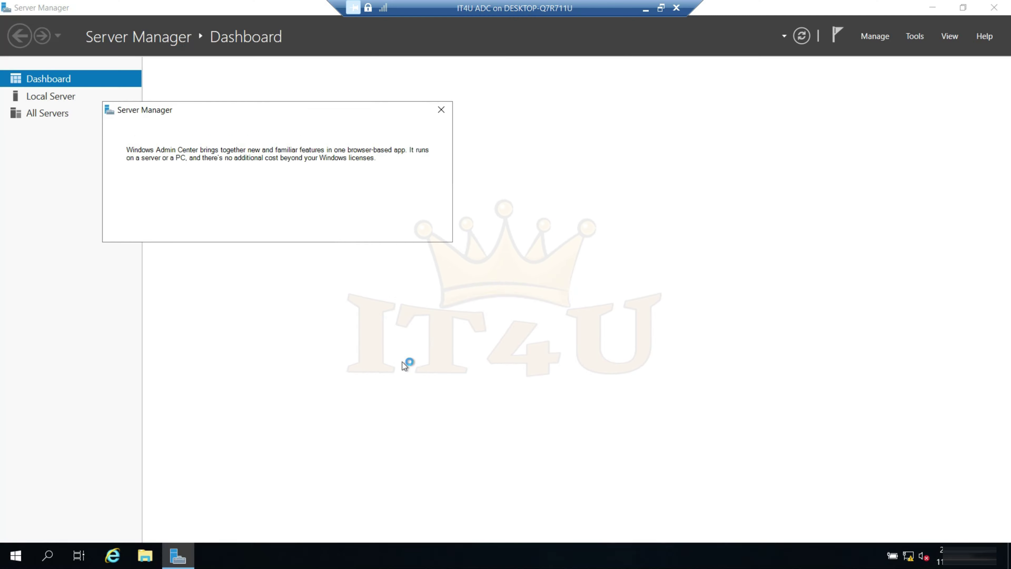
- Confirm IT4UADC01's full computer name is IT4UADC01.myndsol.in, then cancel without changing anything
left_click(55, 98)
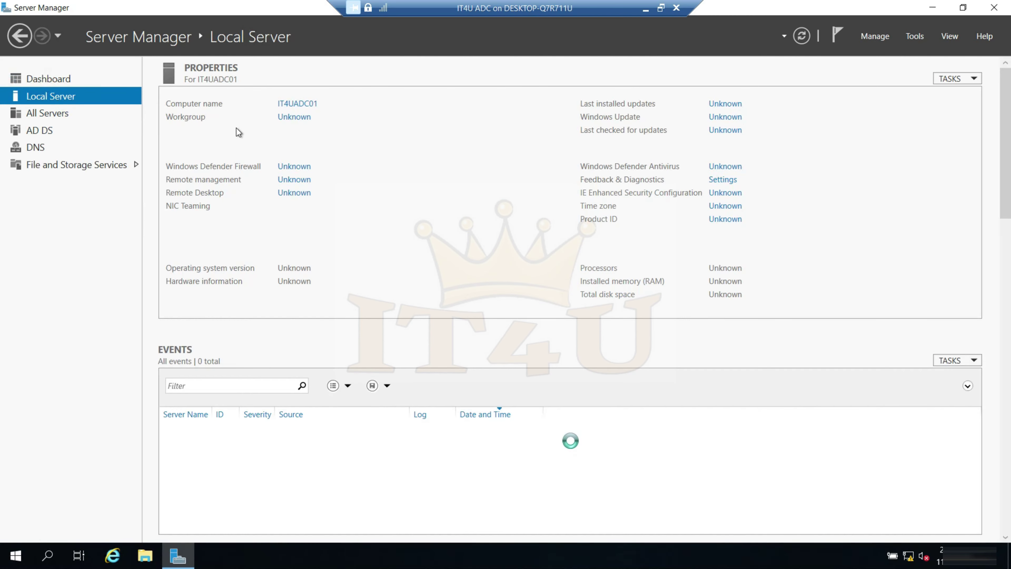
left_click(310, 104)
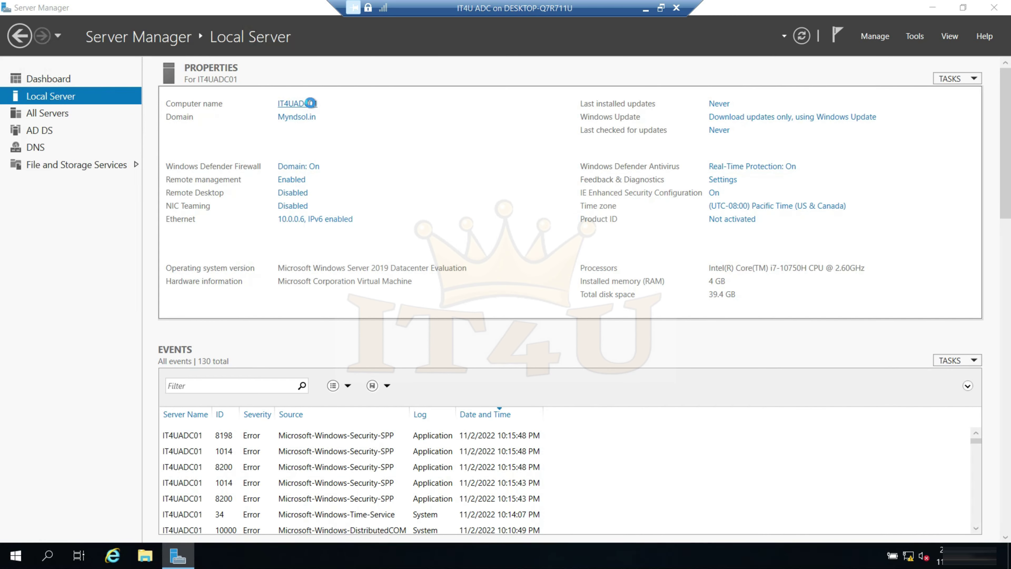
left_click(297, 207)
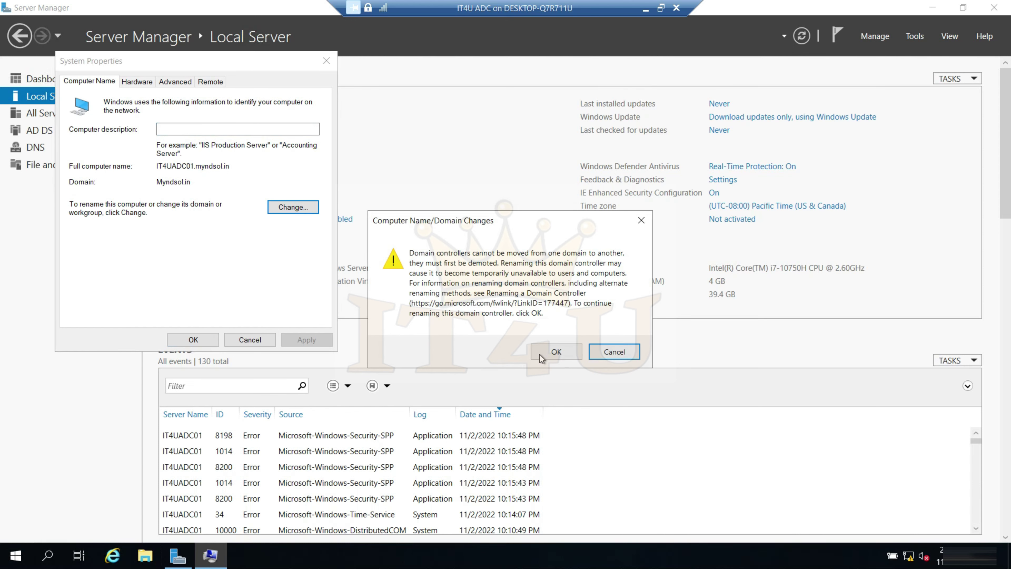
left_click(543, 355)
left_click_drag(143, 186, 66, 186)
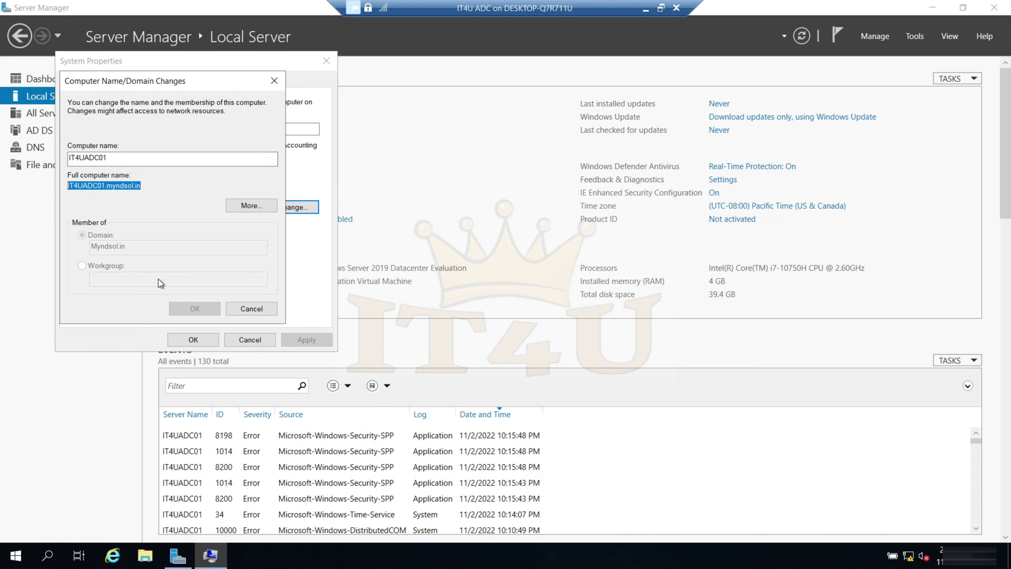
left_click_drag(165, 186, 89, 184)
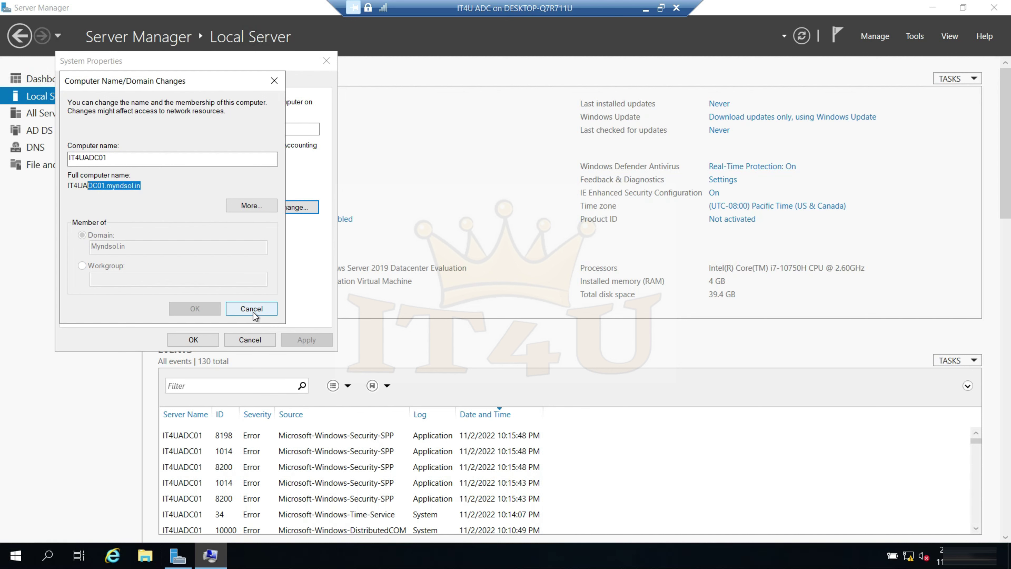
left_click(253, 311)
left_click(257, 339)
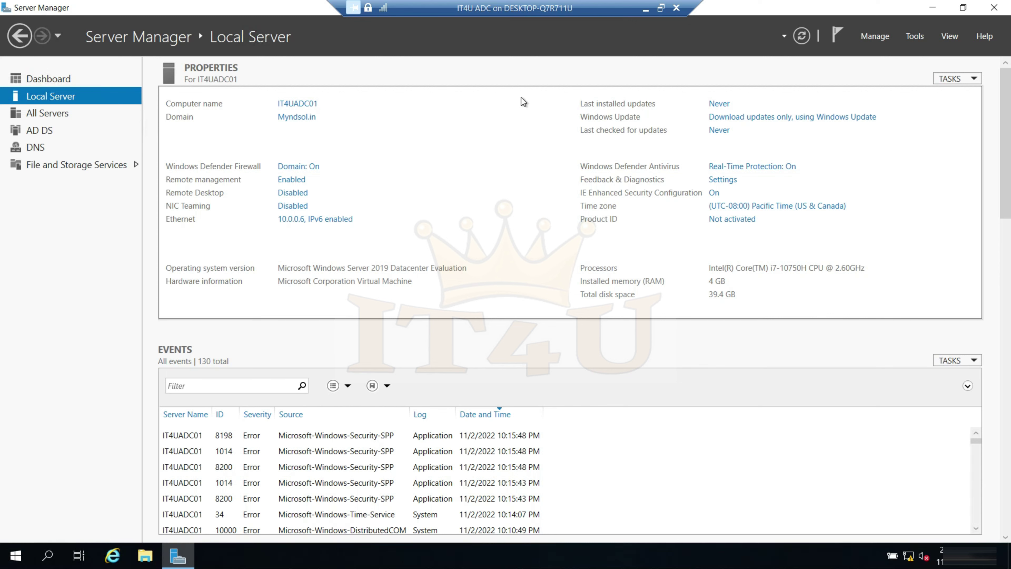
- Hide the IT4U ADC window and bring the IT4UDC virtual machine window back
left_click(646, 8)
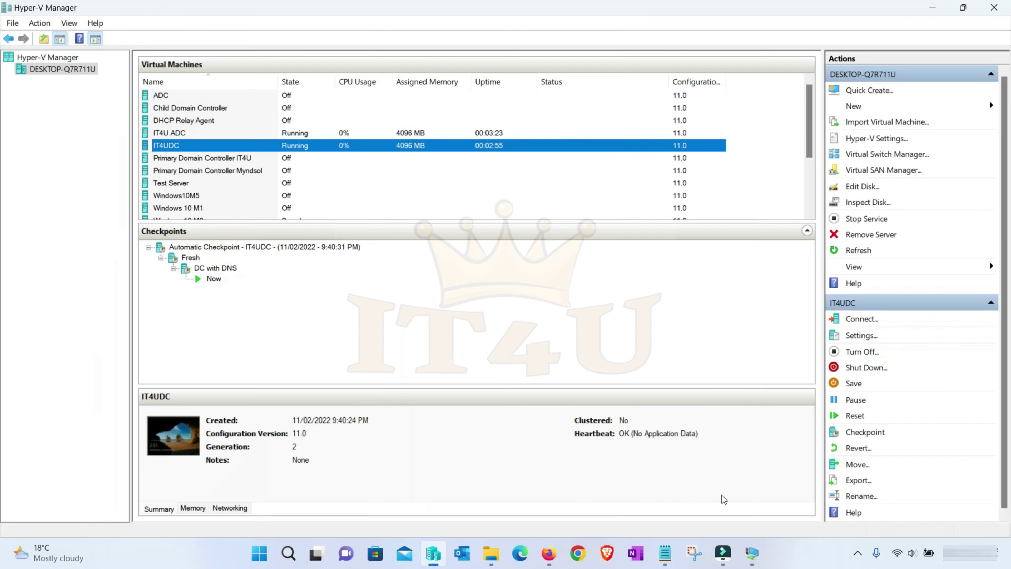
left_click(752, 553)
left_click(646, 482)
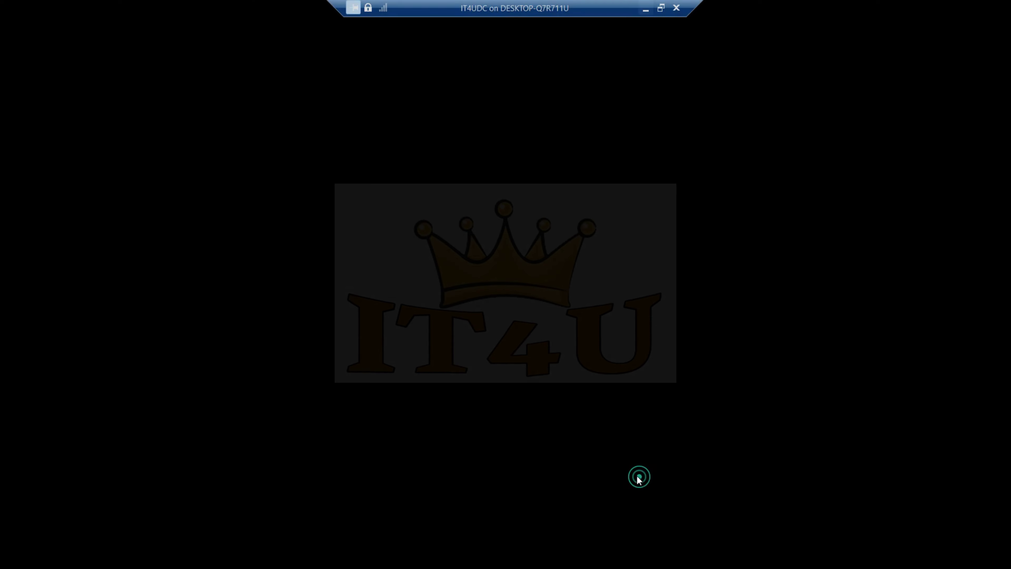